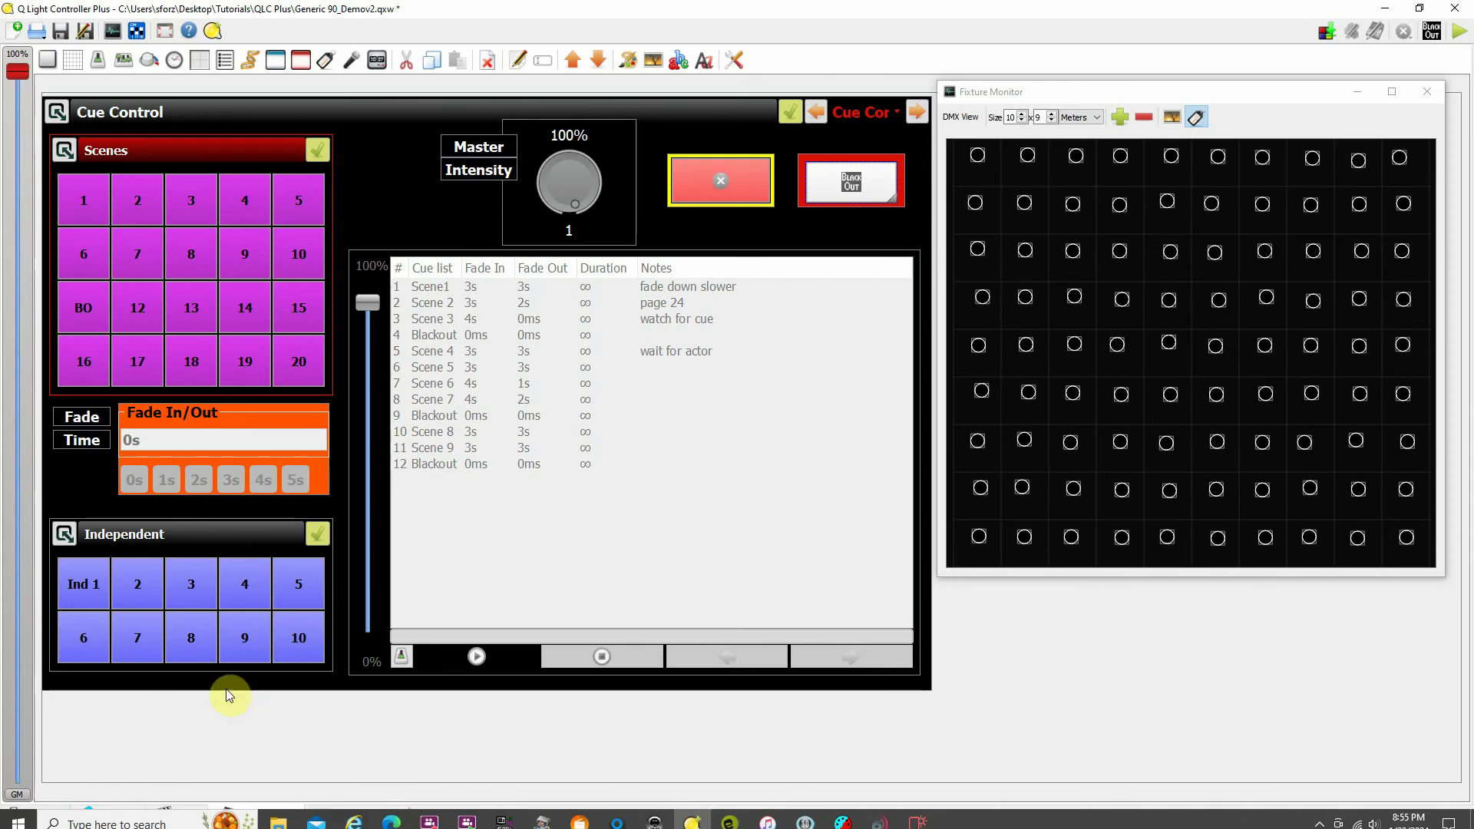
Step: Open Scene1 in the function manager for editing and show all its dimmer fixtures together on one page
click(107, 816)
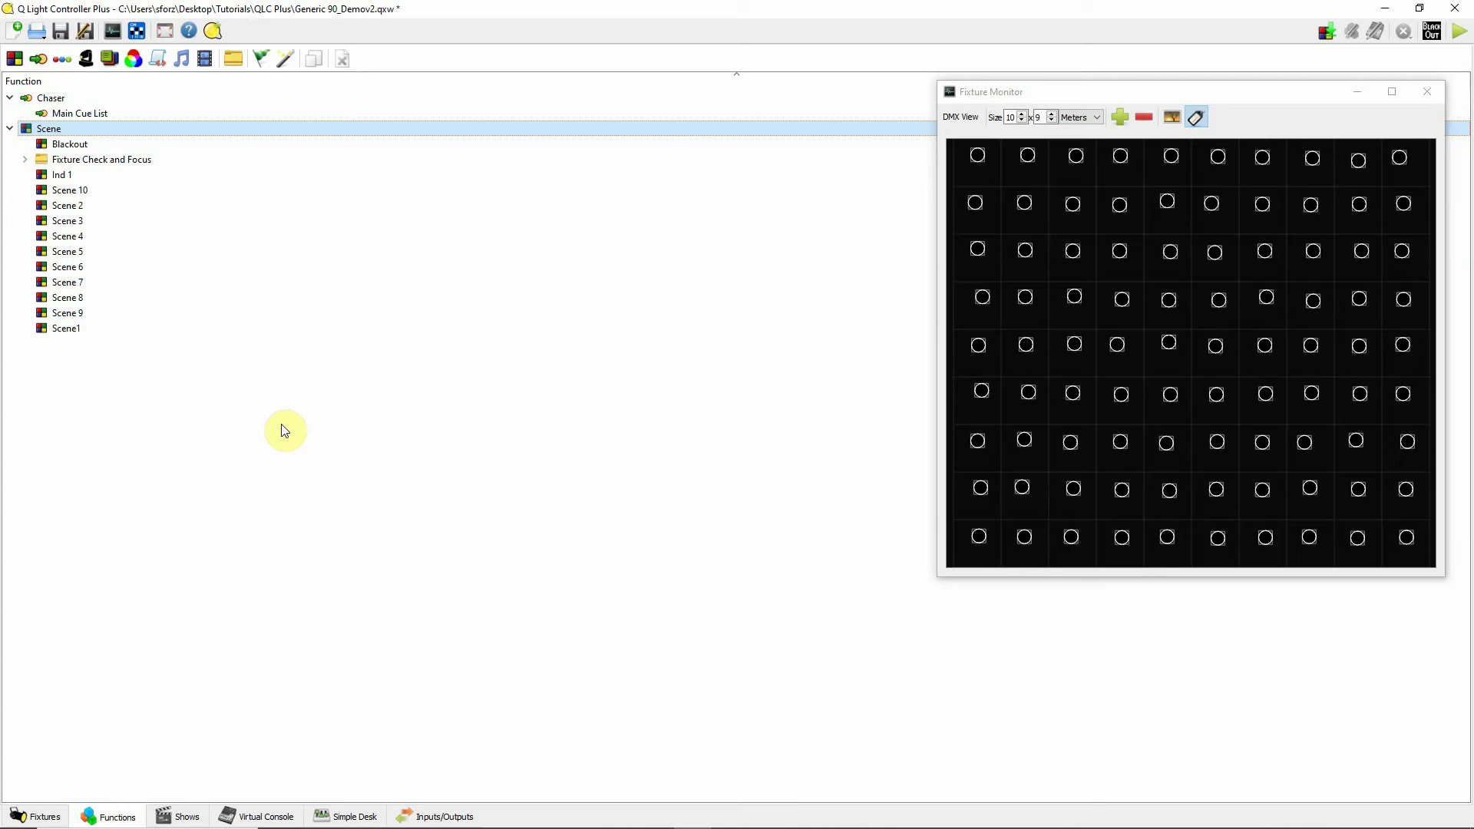
click(91, 328)
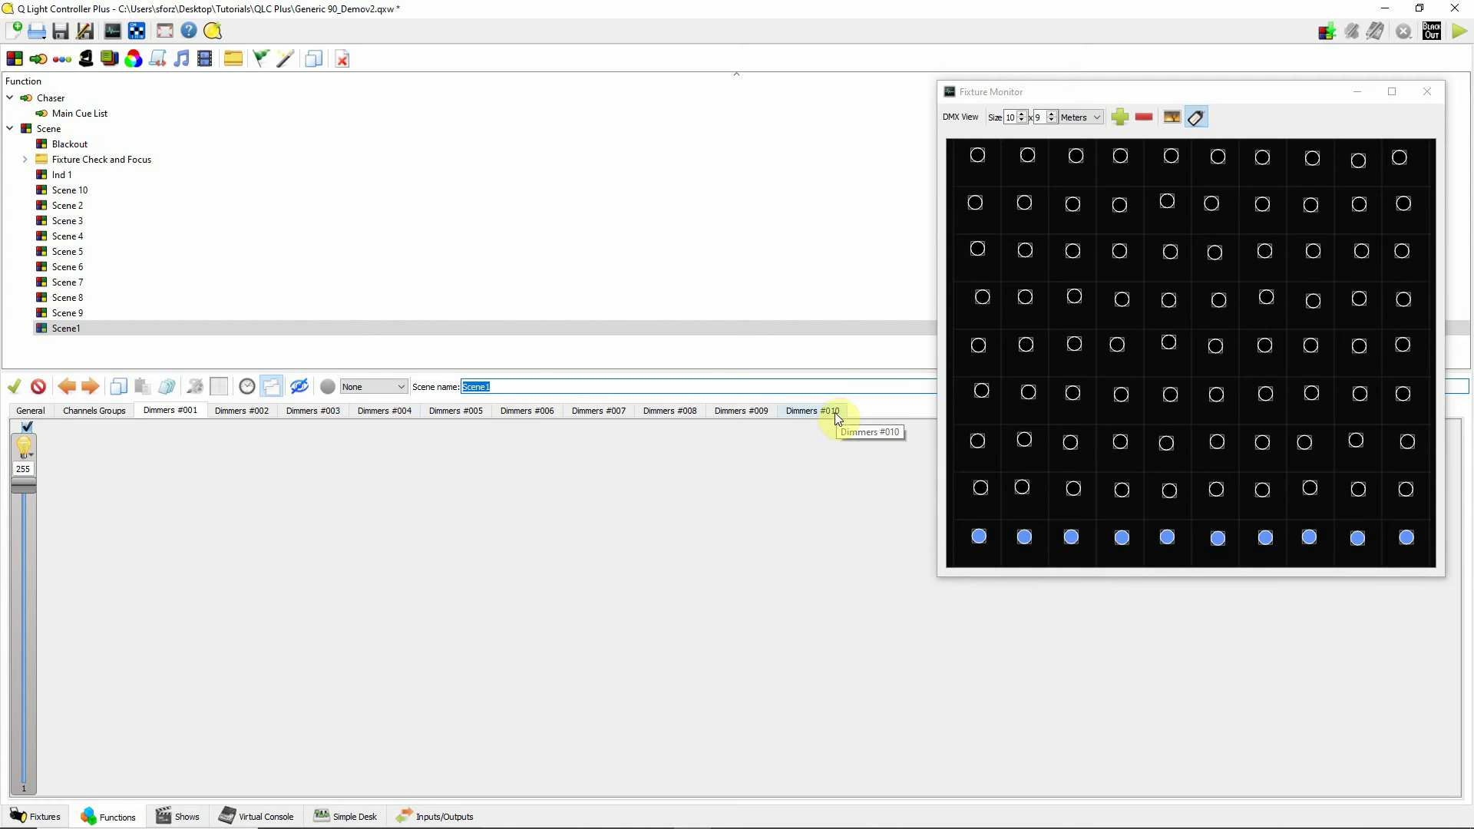
click(272, 387)
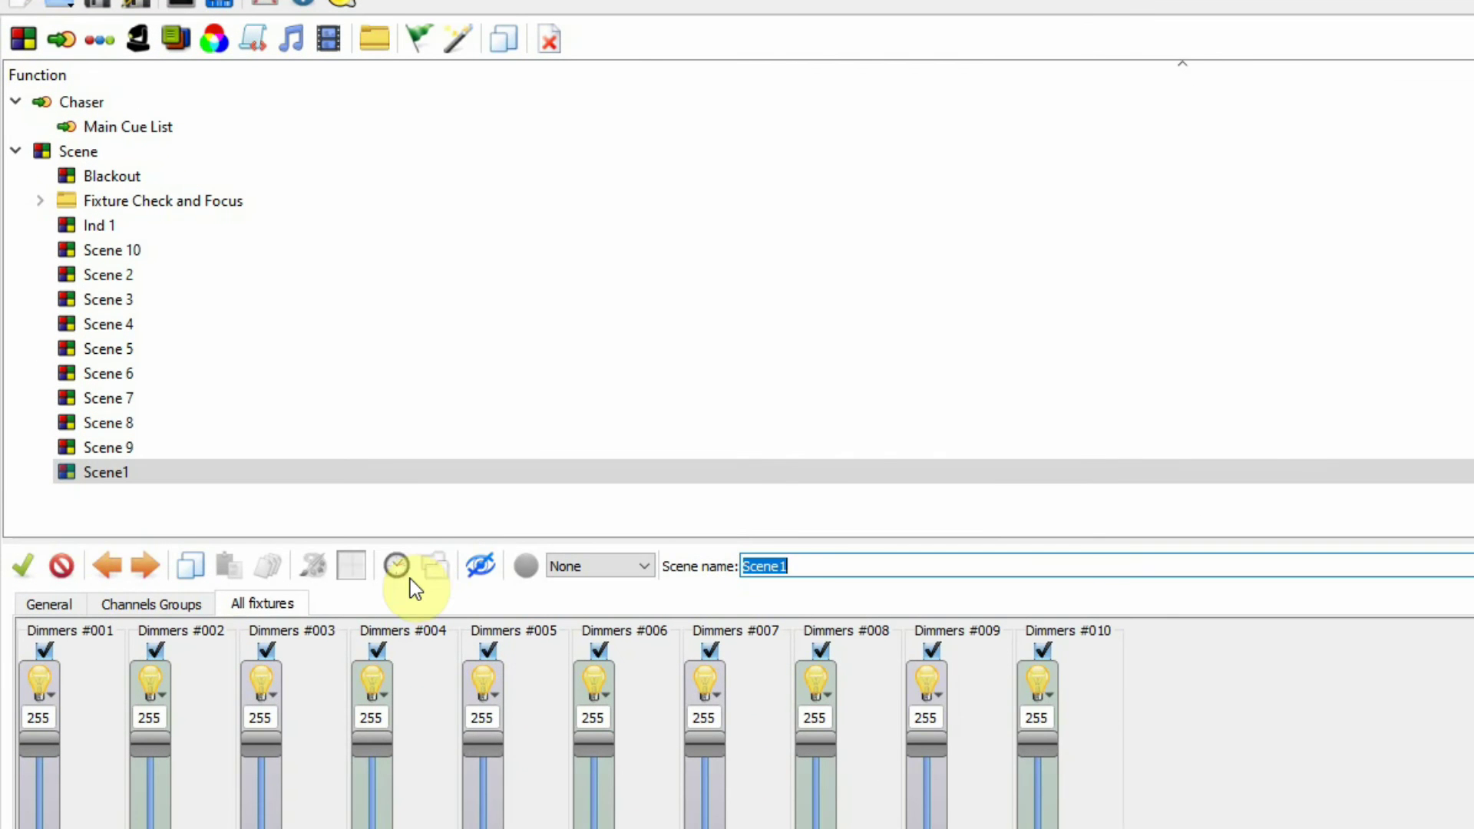
Step: Set Scene1's fade-in and fade-out times to 3 seconds each and save the project
click(397, 566)
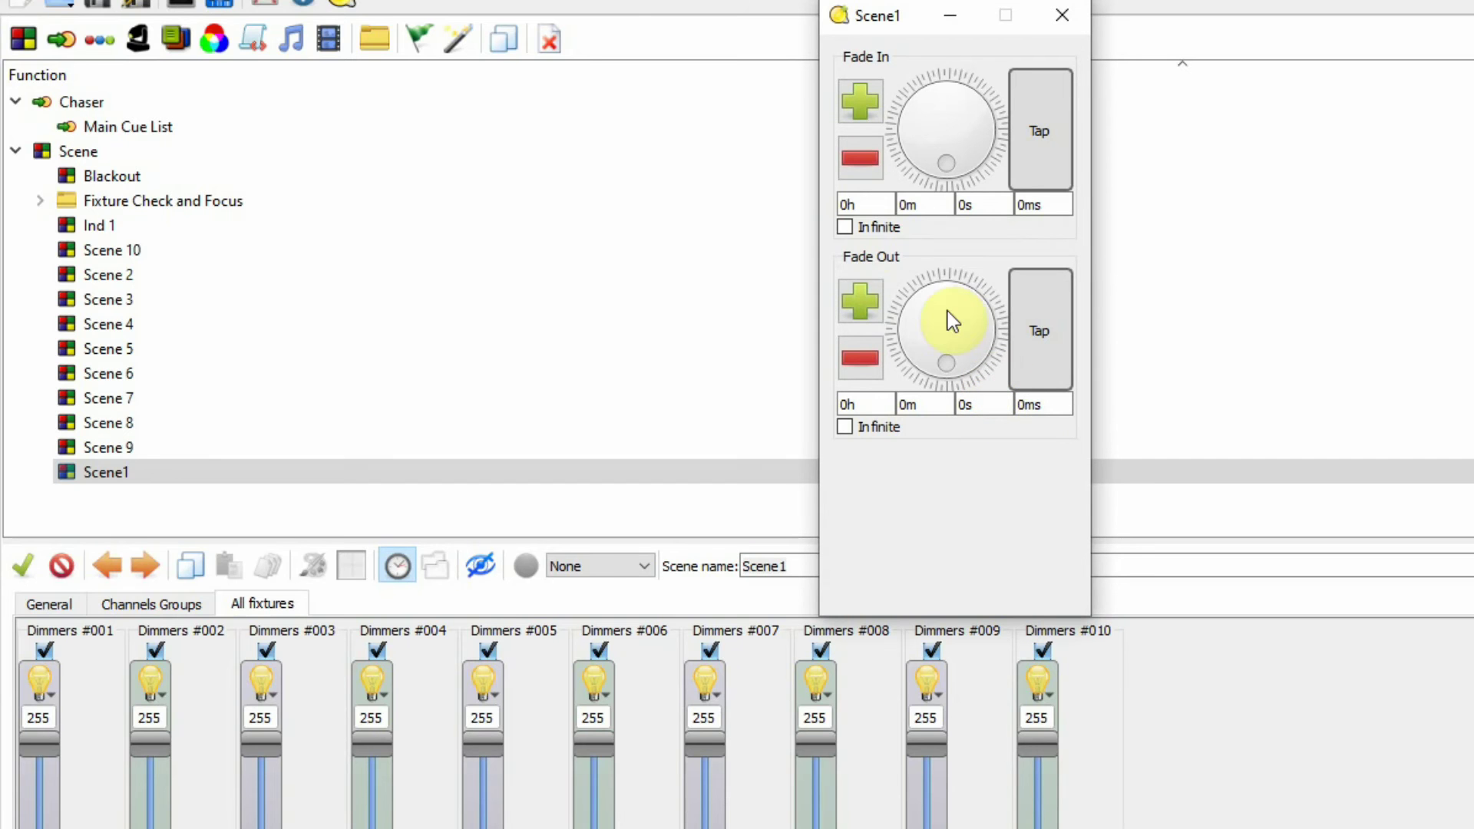
double_click(994, 205)
text(3)
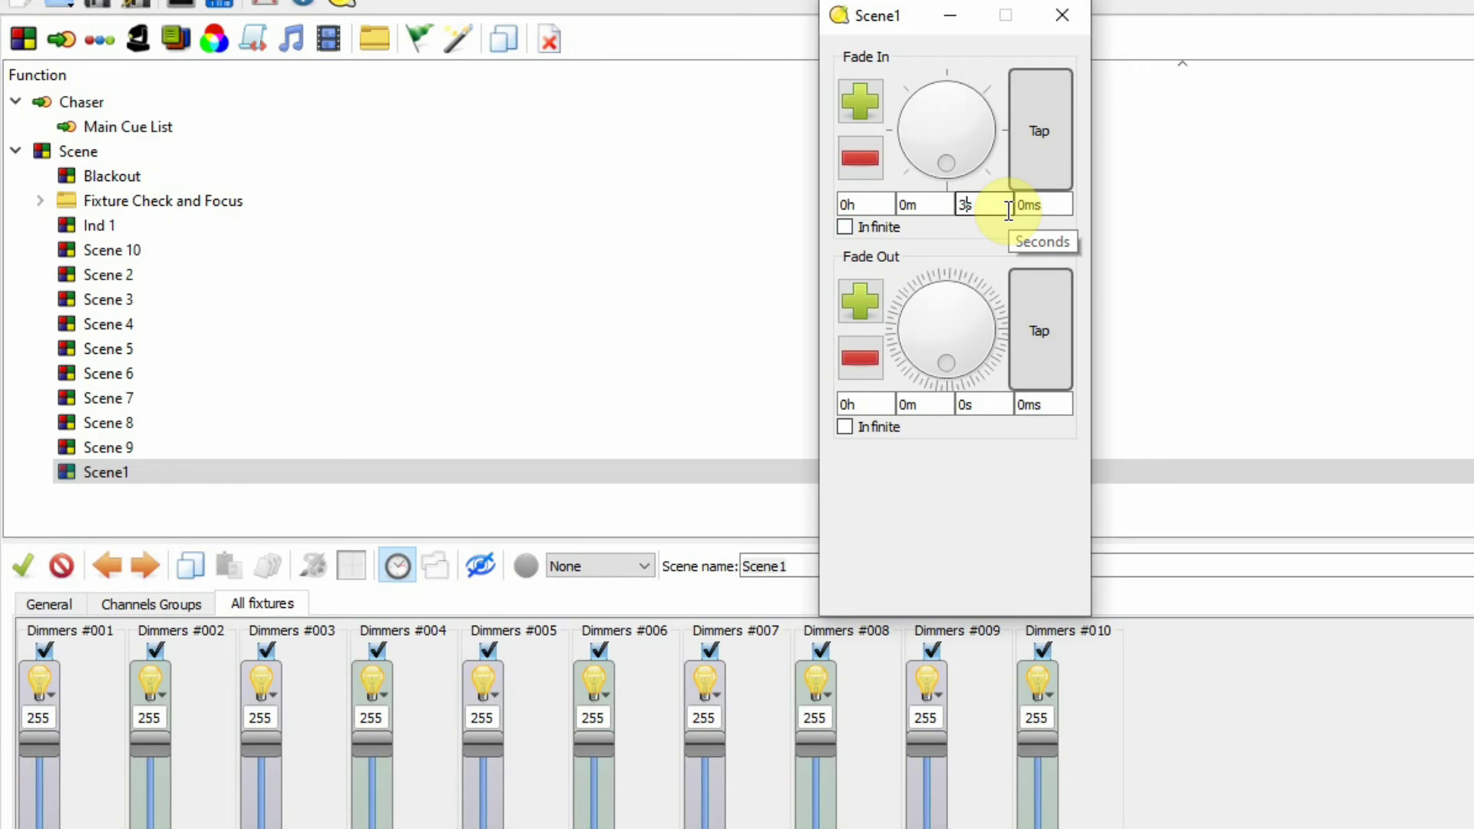
click(981, 407)
double_click(985, 406)
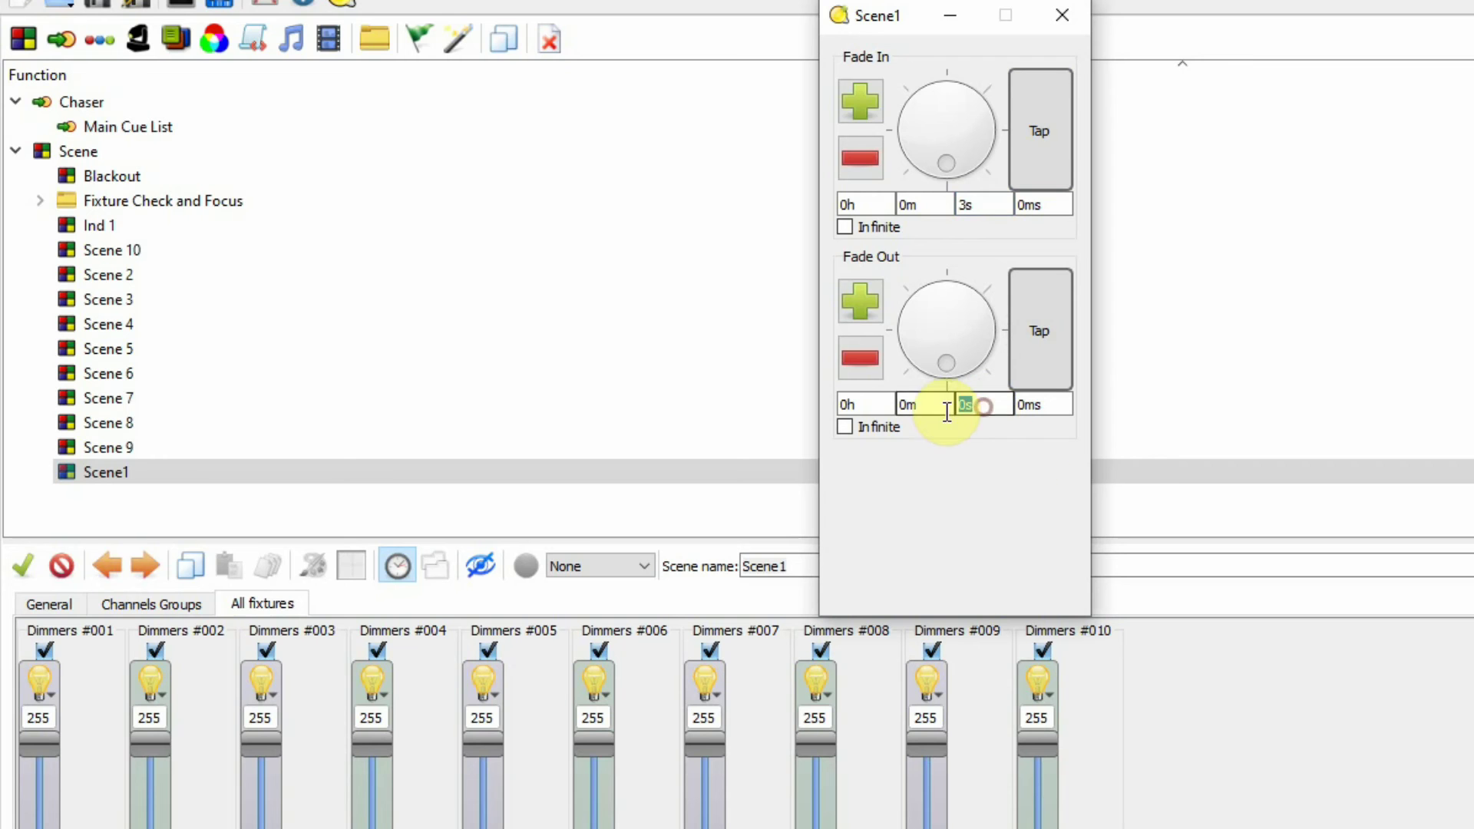
text(3)
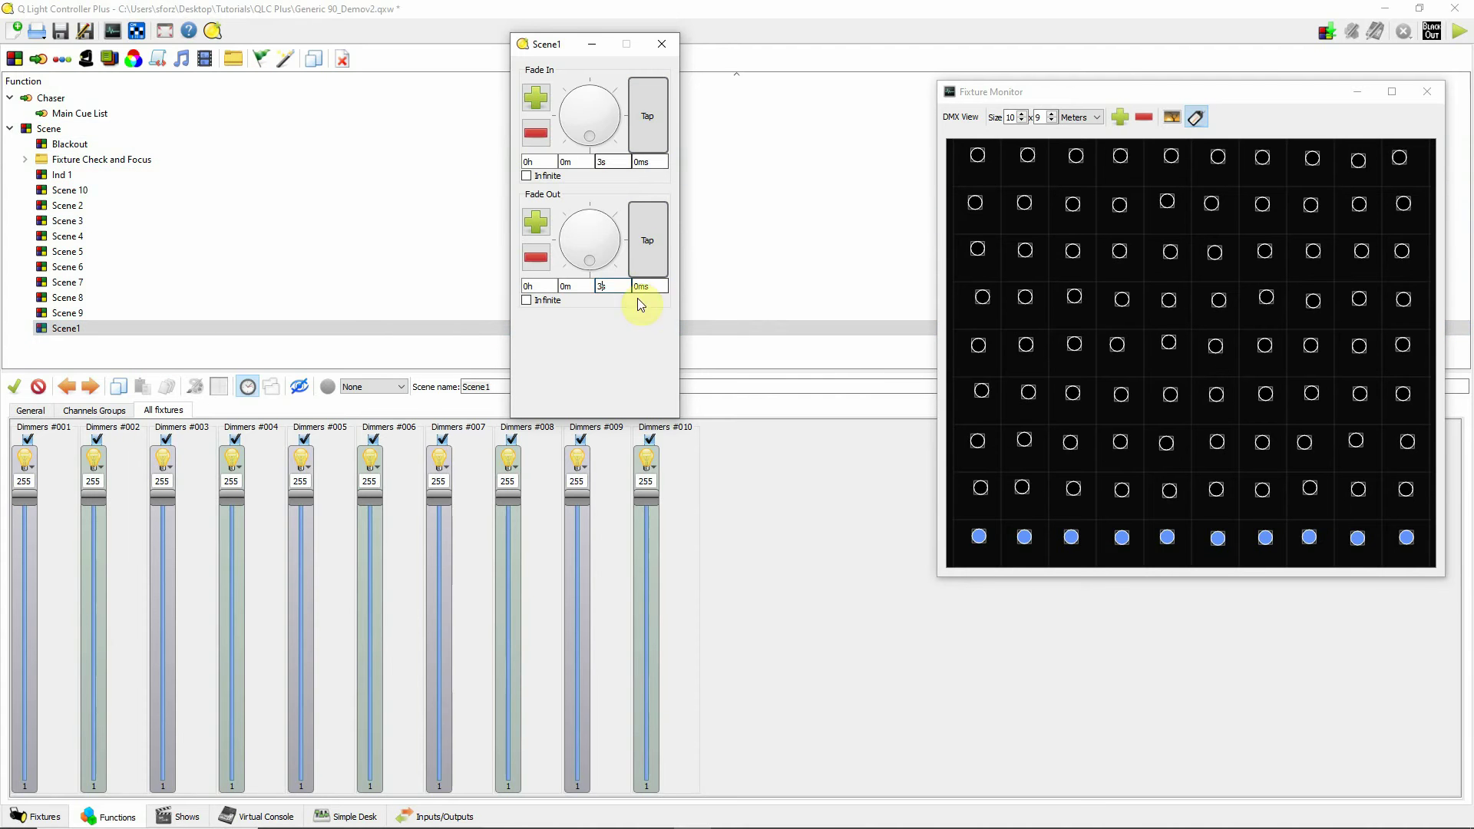
click(660, 44)
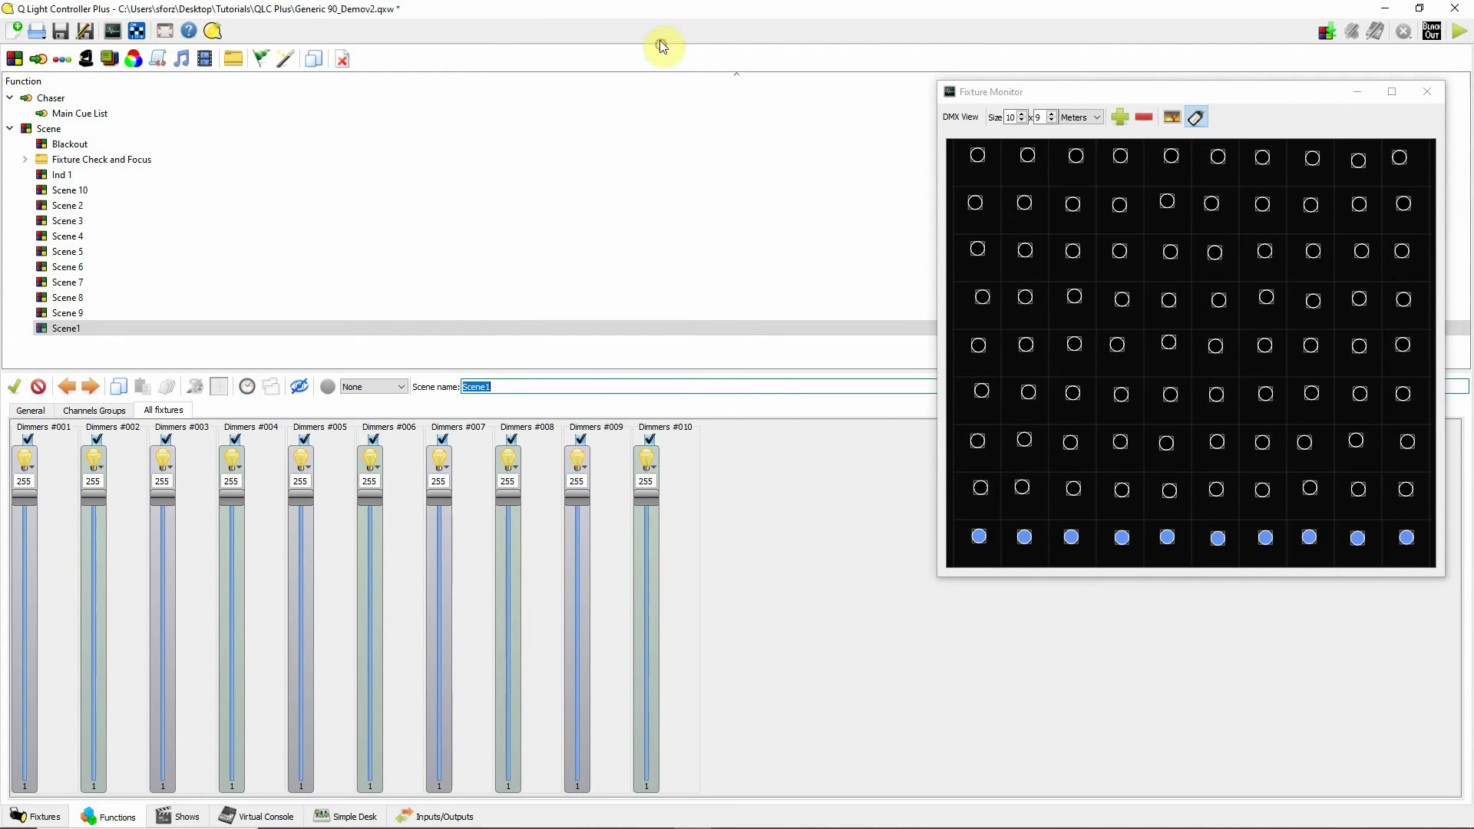
click(60, 32)
Step: Run the virtual console in operate mode and turn scene 1 on and off to check its fades
click(257, 815)
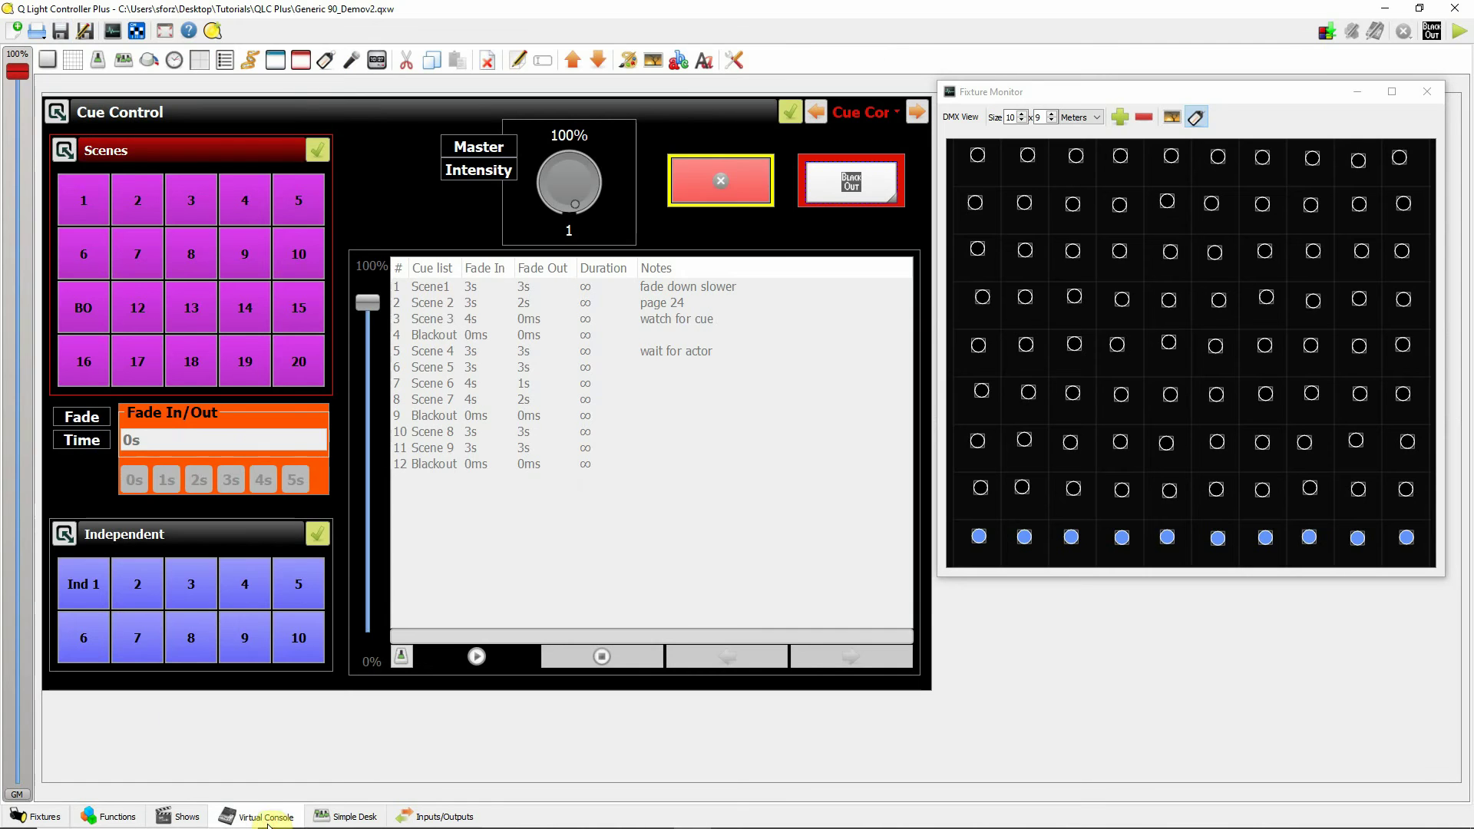
click(1458, 31)
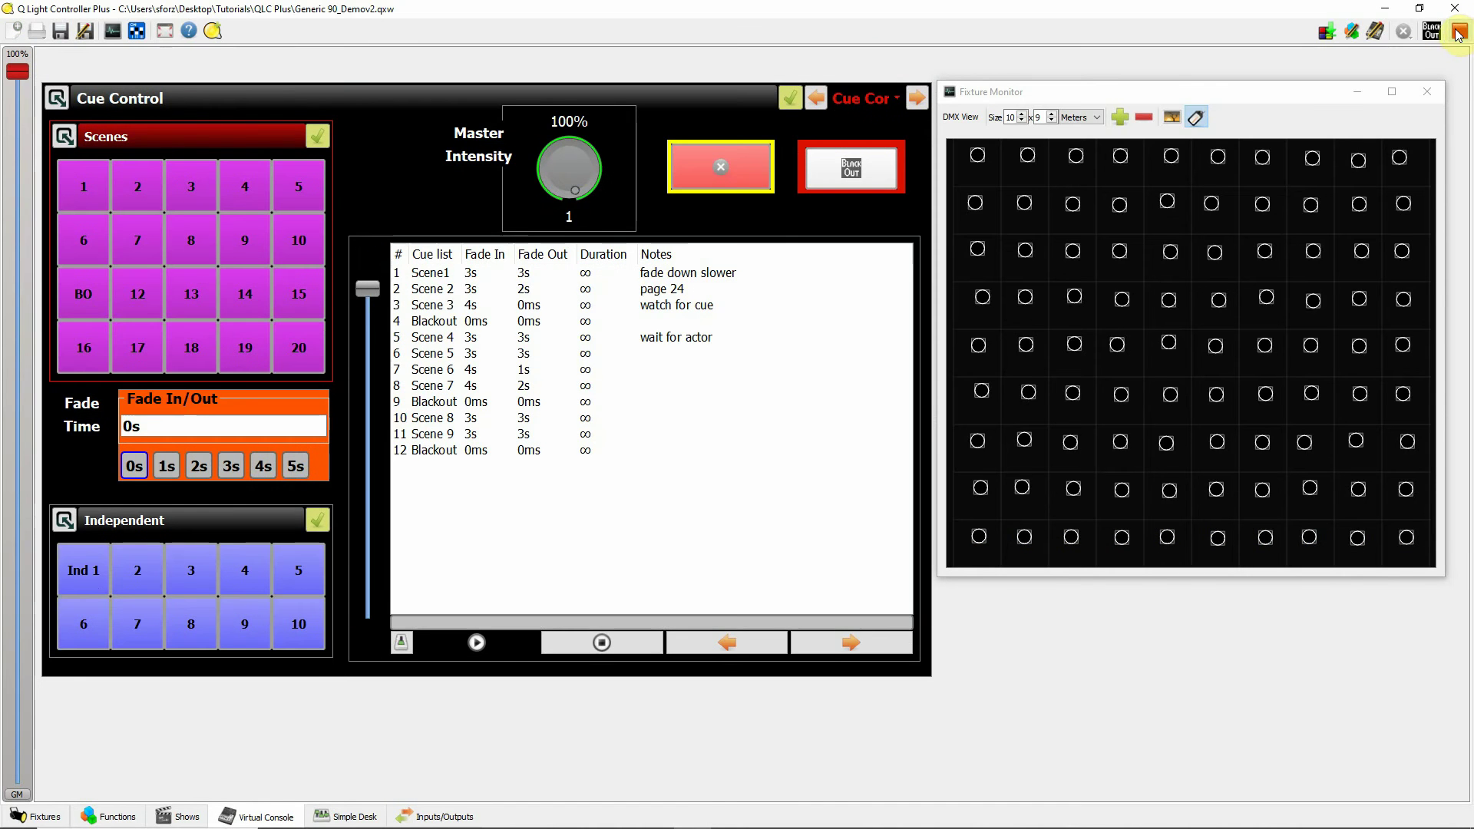
click(90, 188)
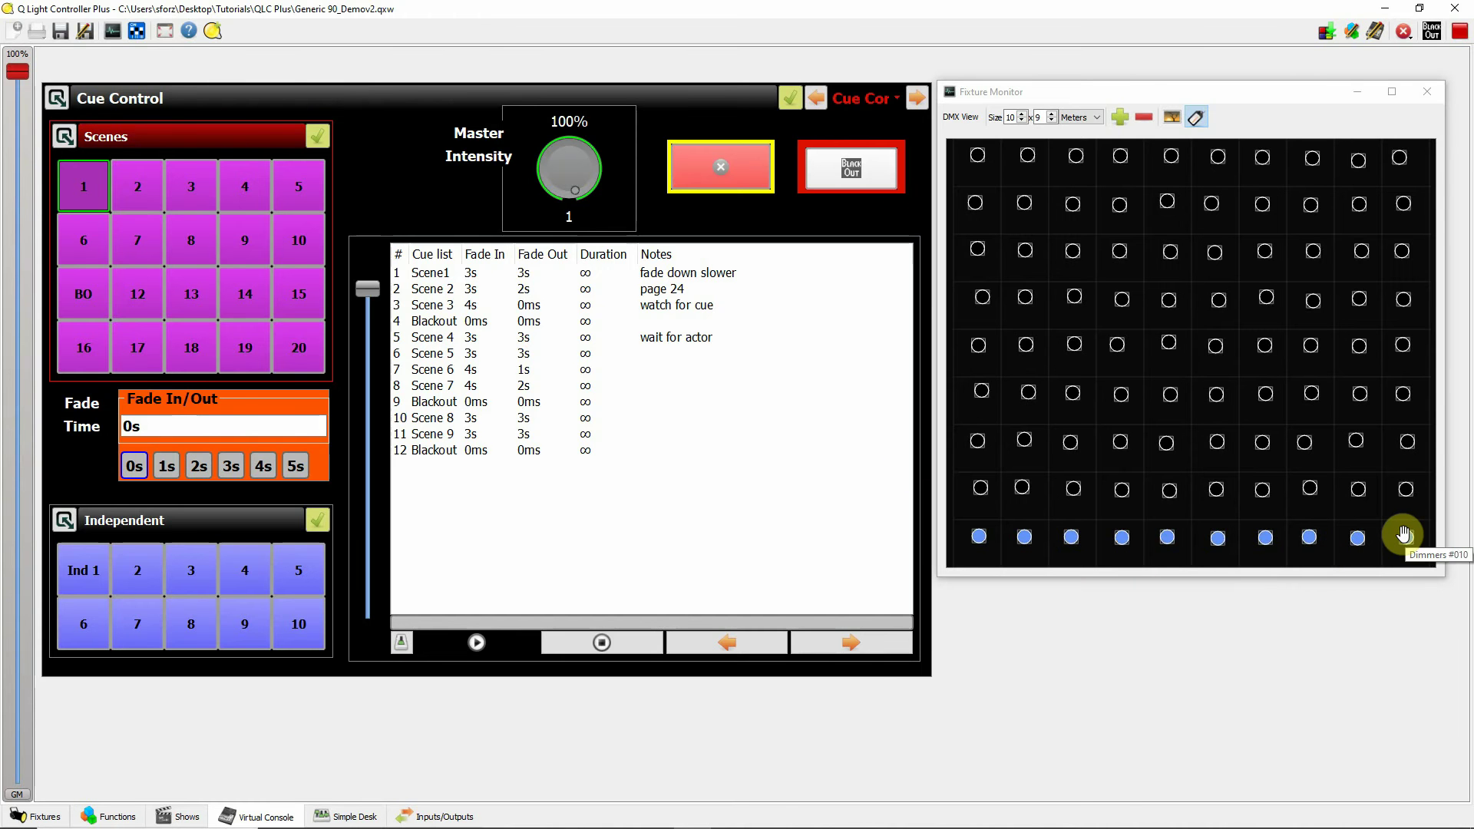
click(80, 189)
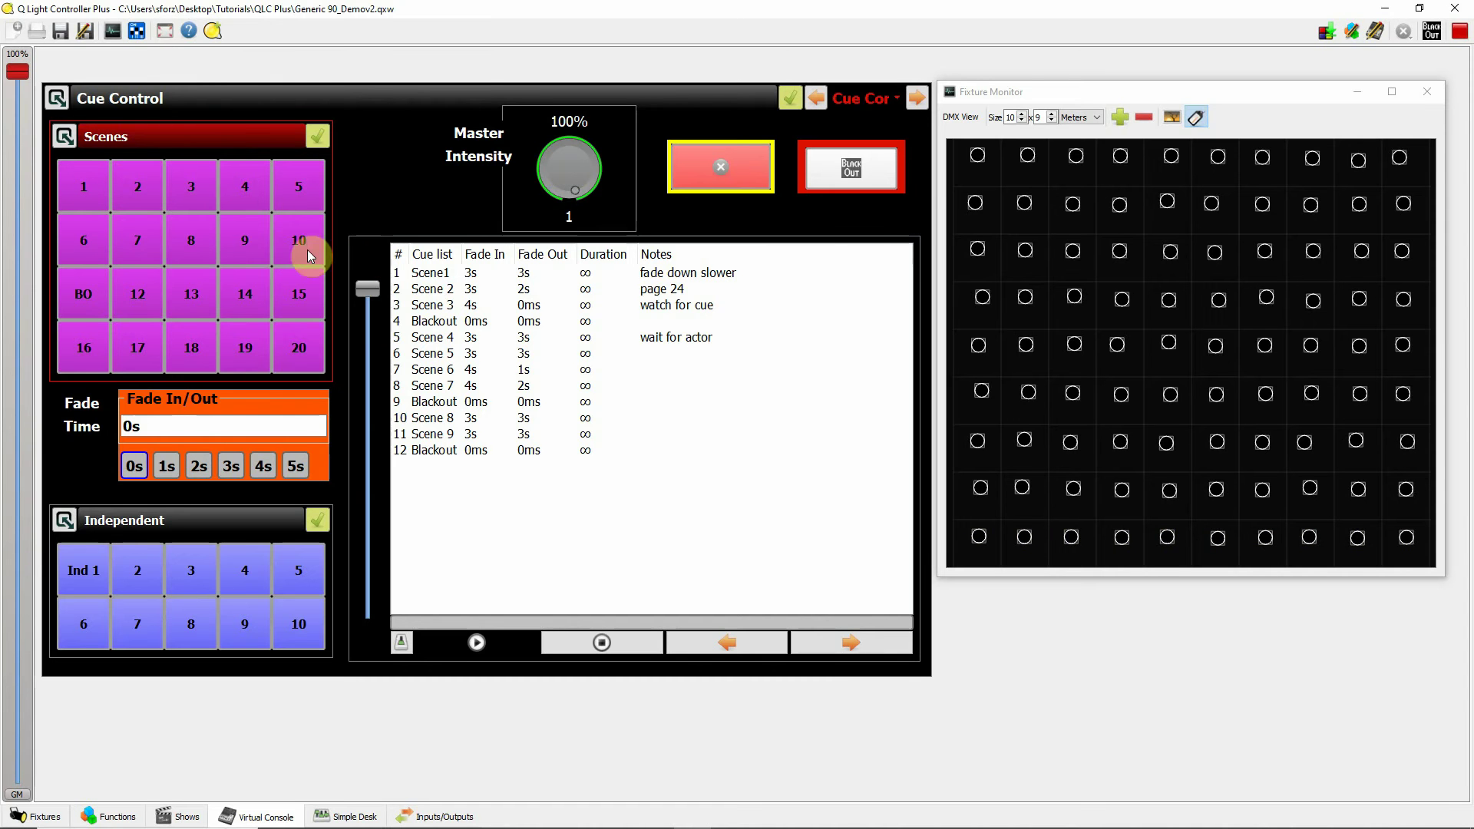
Step: Turn scene 2 on and off to compare its fades, and return to design mode
click(139, 195)
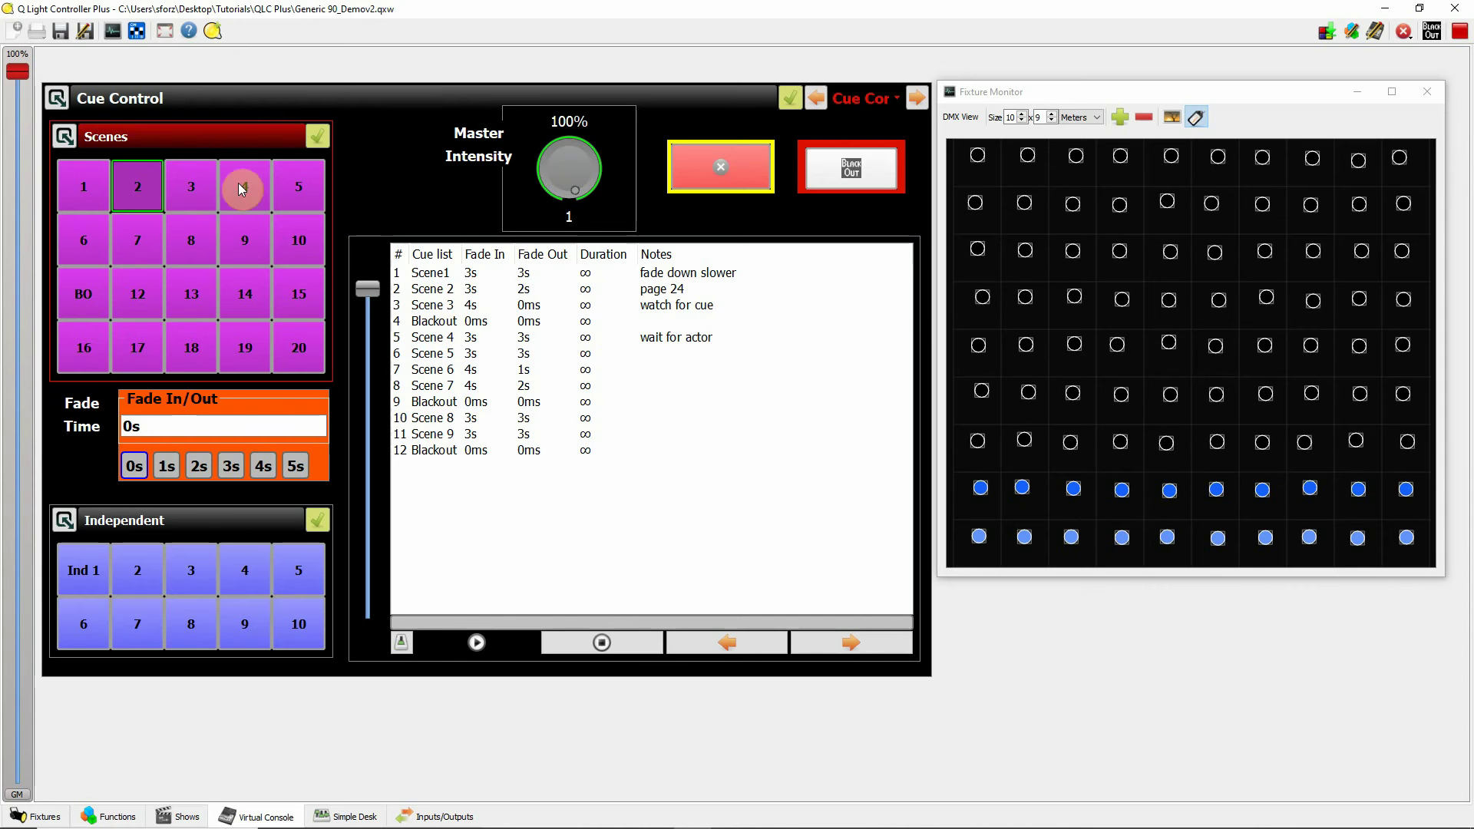
click(142, 188)
click(1459, 31)
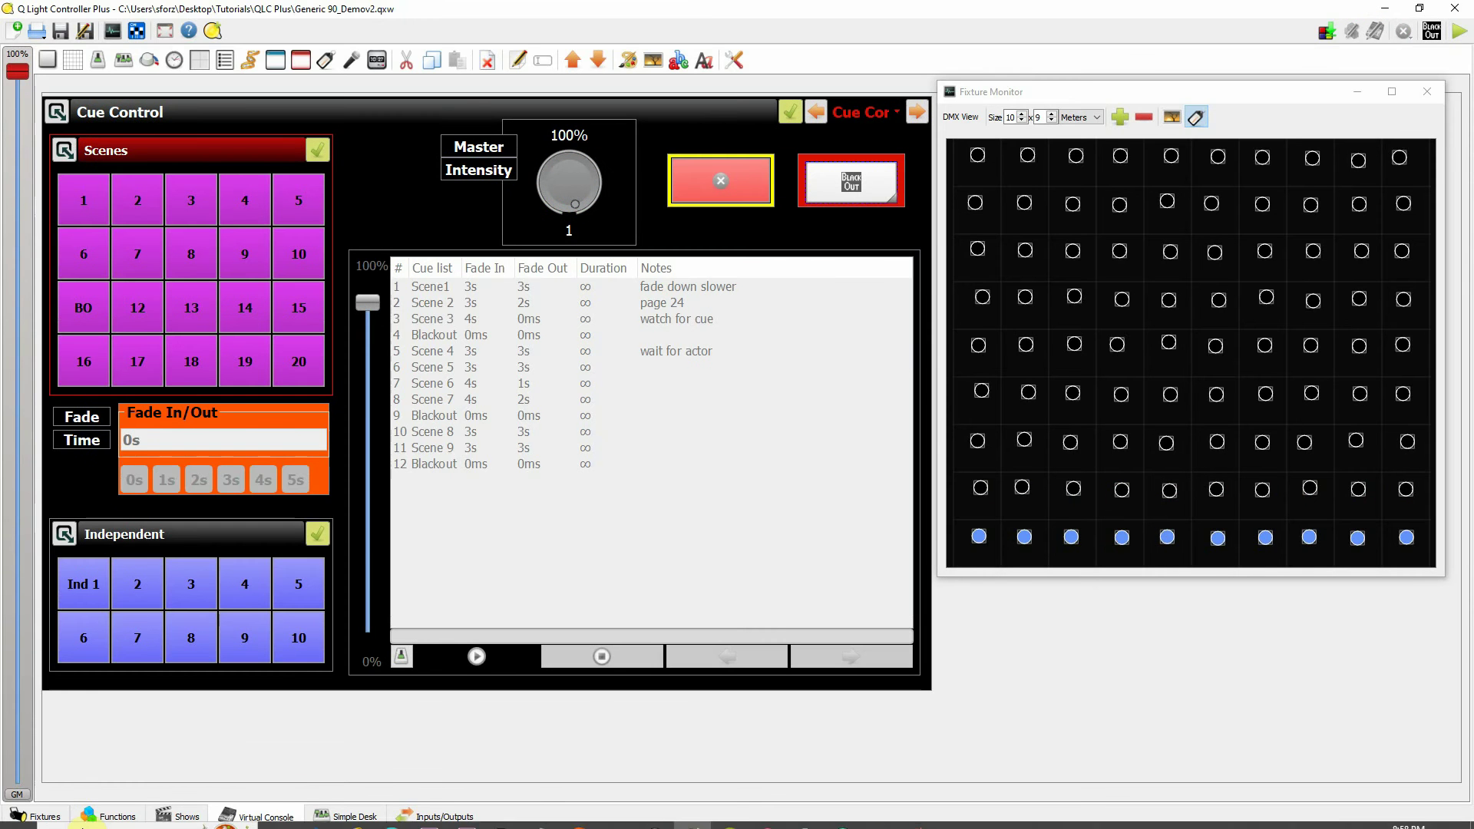
Step: Set Scene 2's fade-in and fade-out times to 3 seconds each in the function manager
click(109, 816)
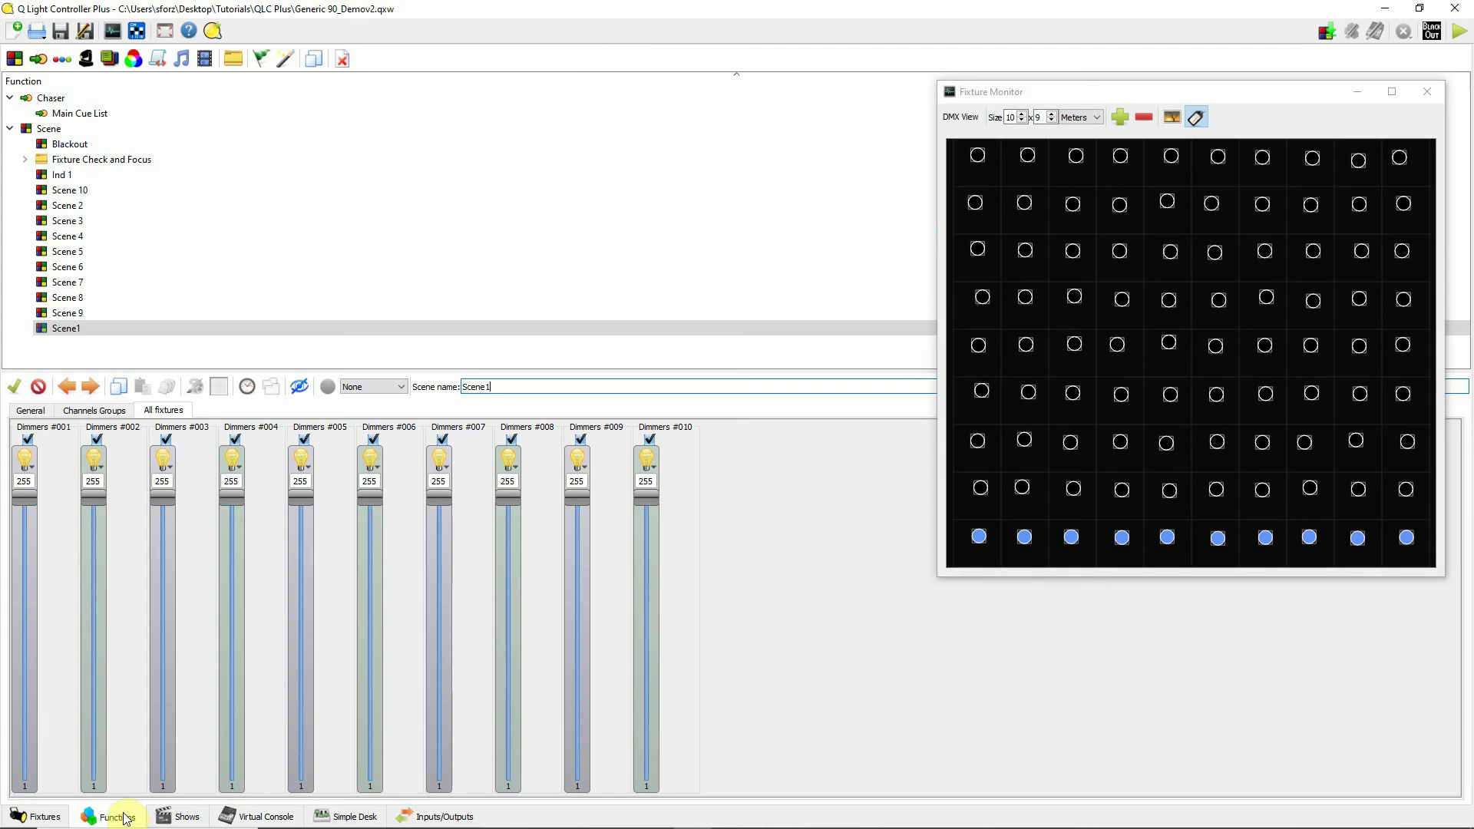
click(123, 206)
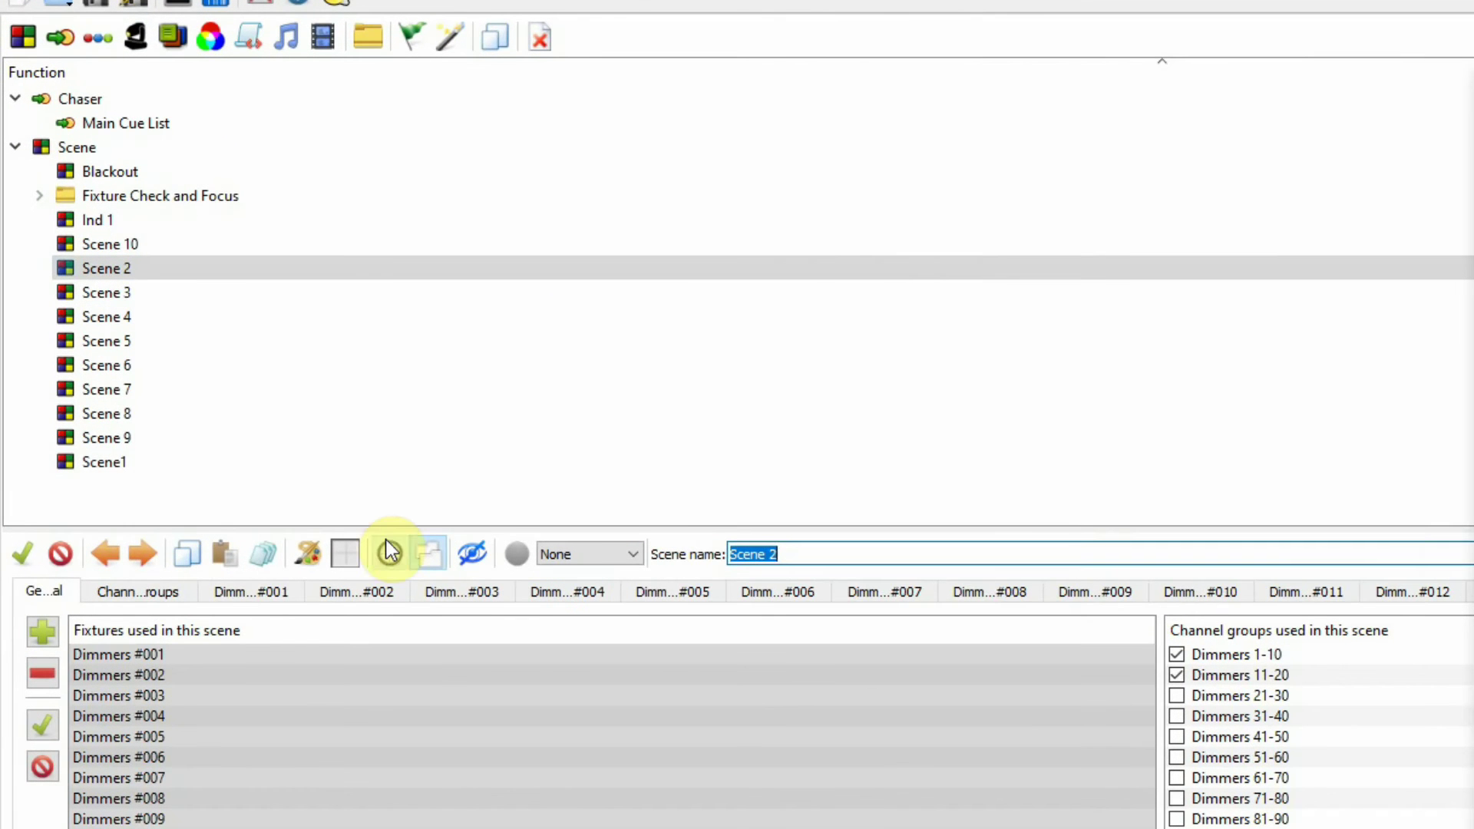
click(391, 551)
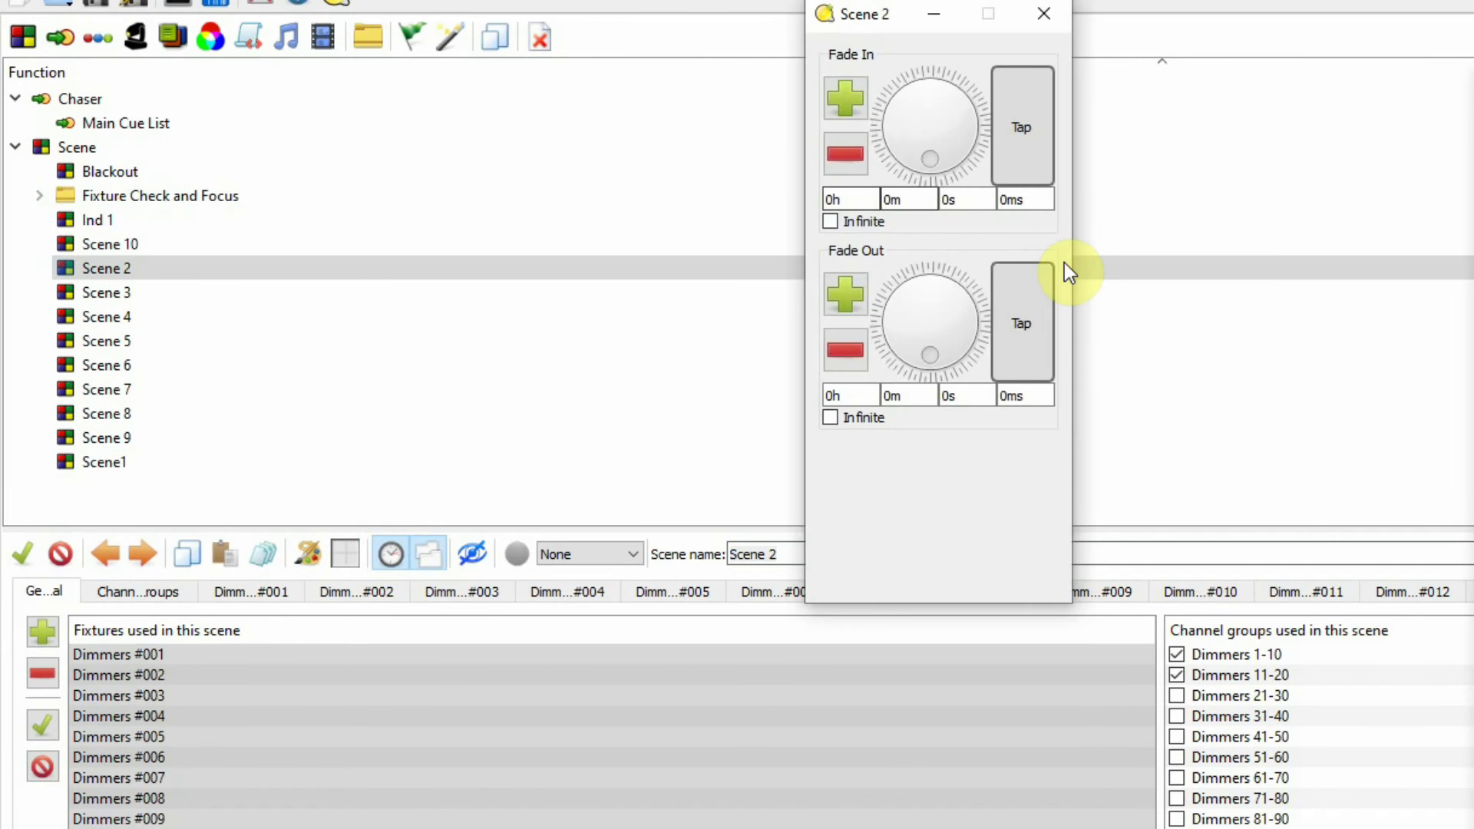
click(976, 200)
text(3)
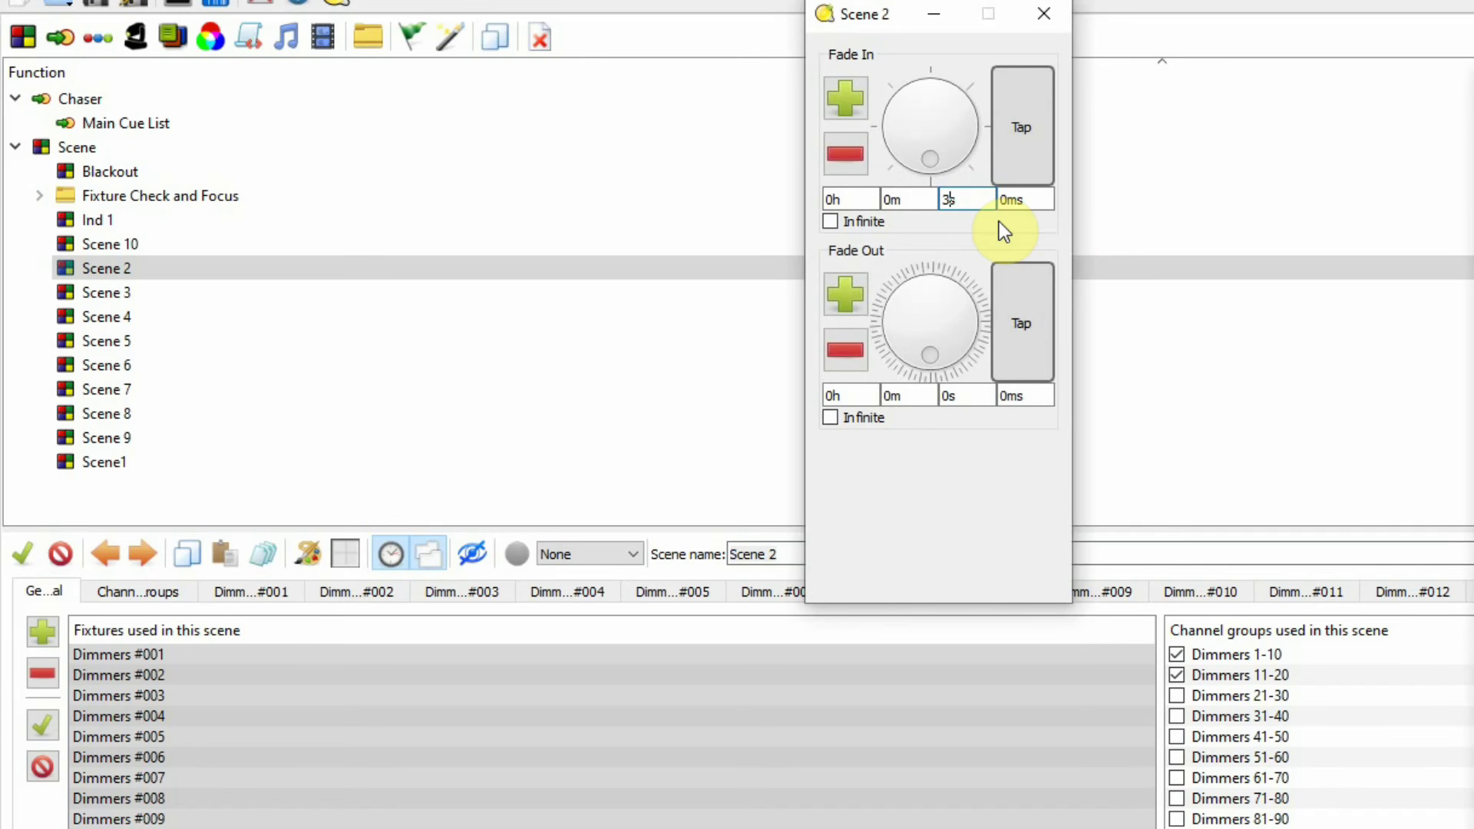
click(961, 395)
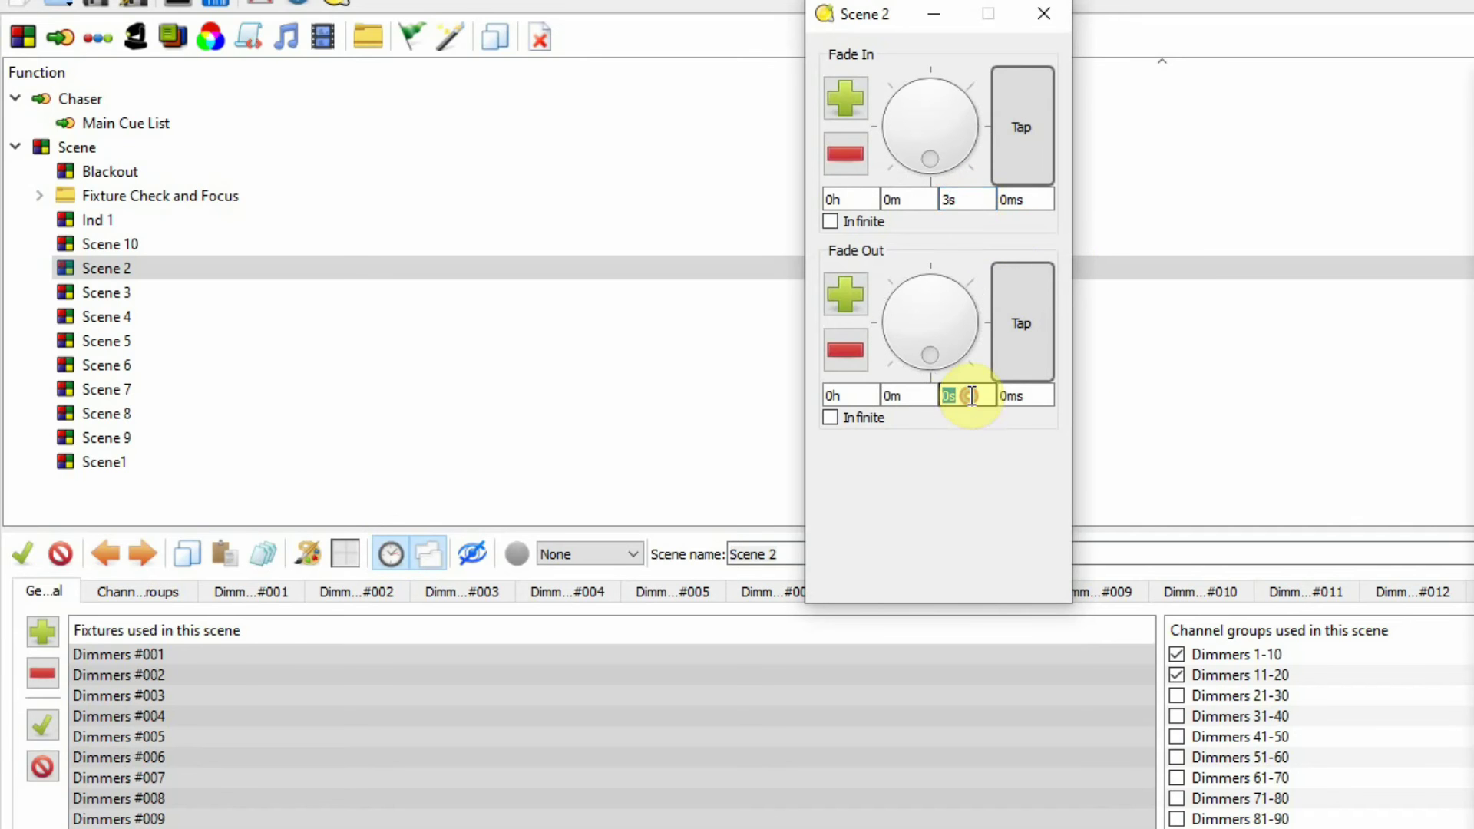
text(3)
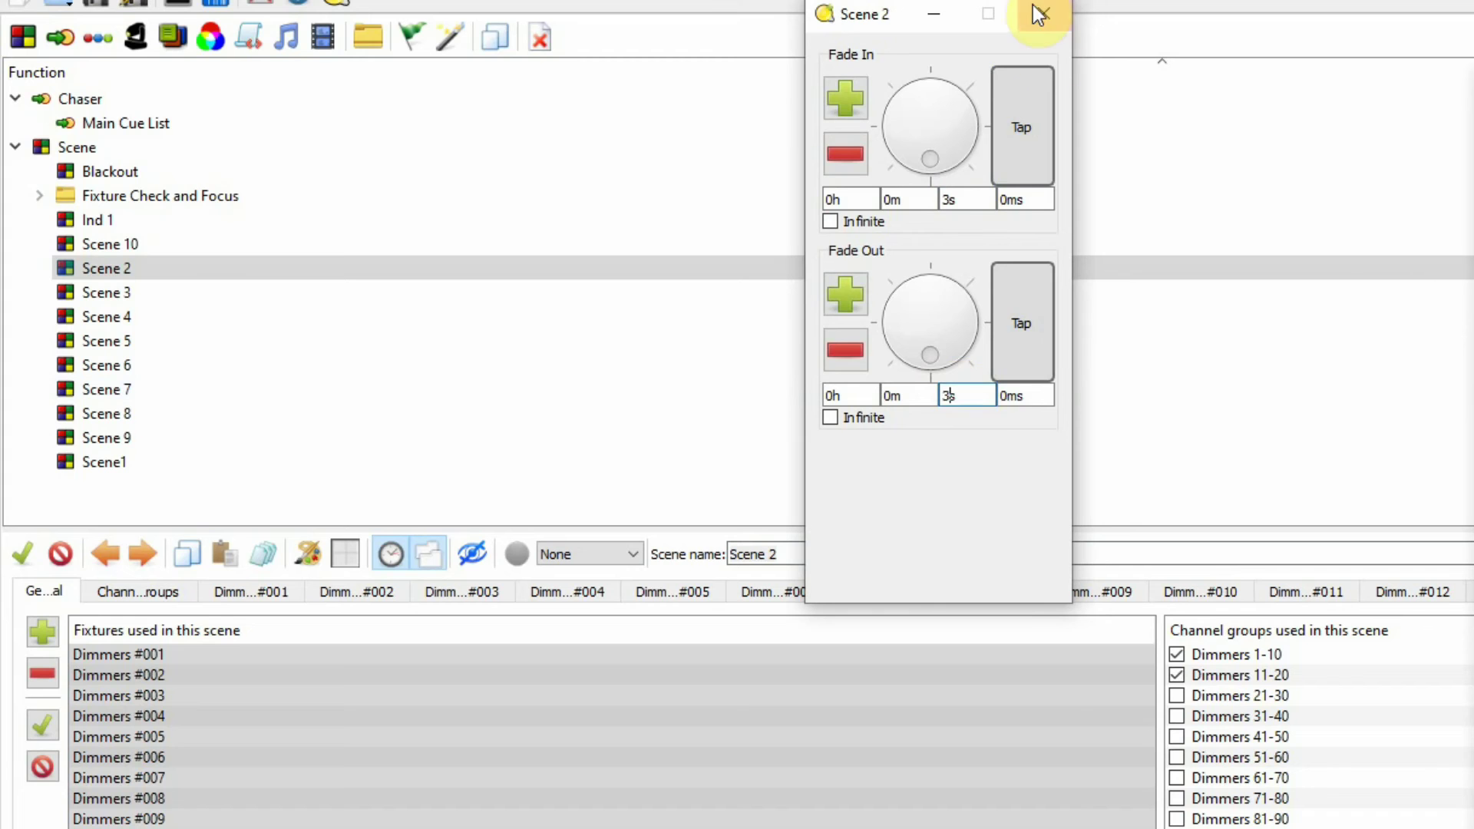
click(1059, 14)
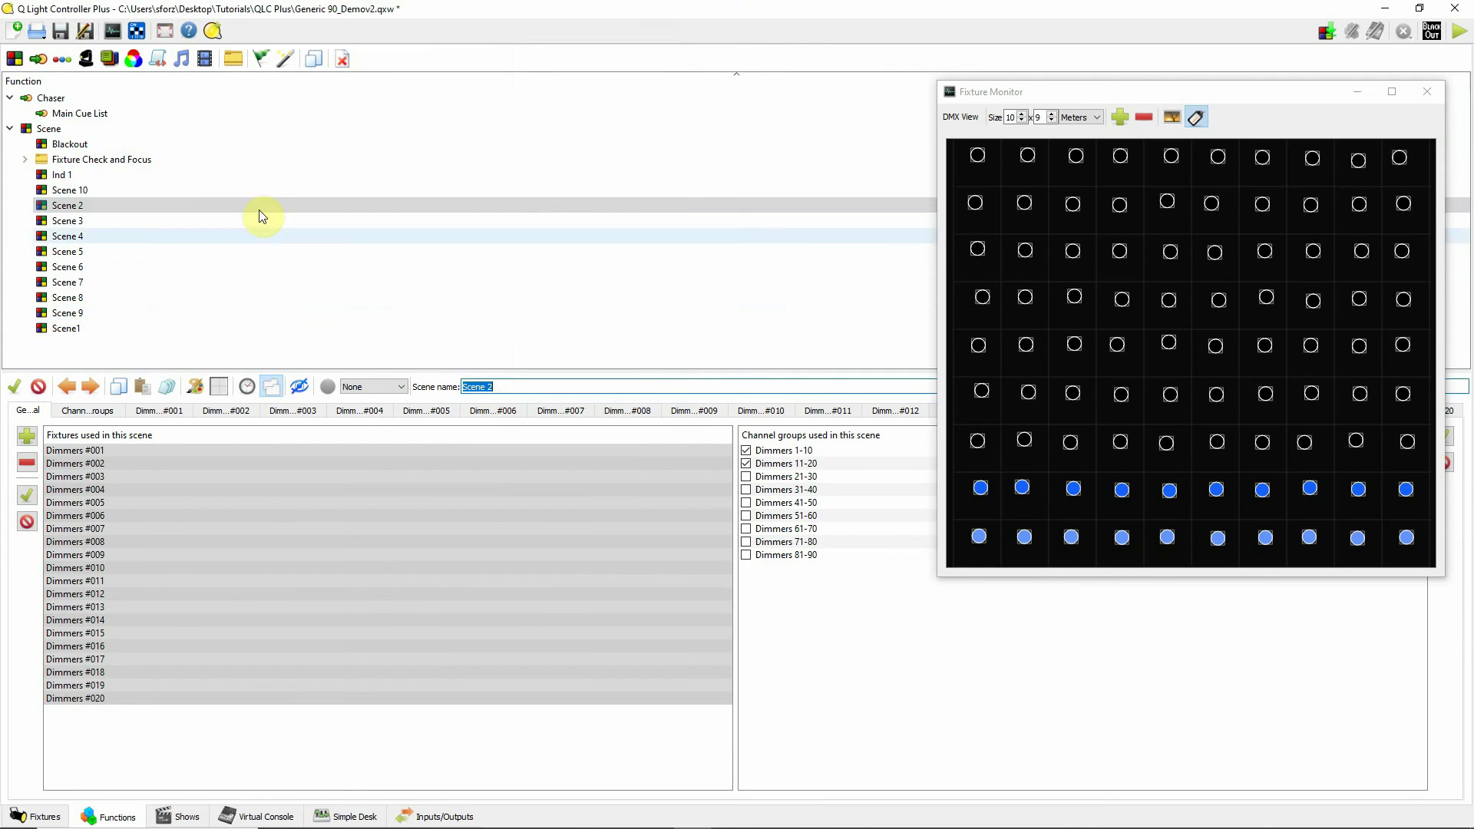
Step: Check Scene 2's live output in the fixture monitor by deselecting and reselecting it, ending on the Scene folder
click(71, 130)
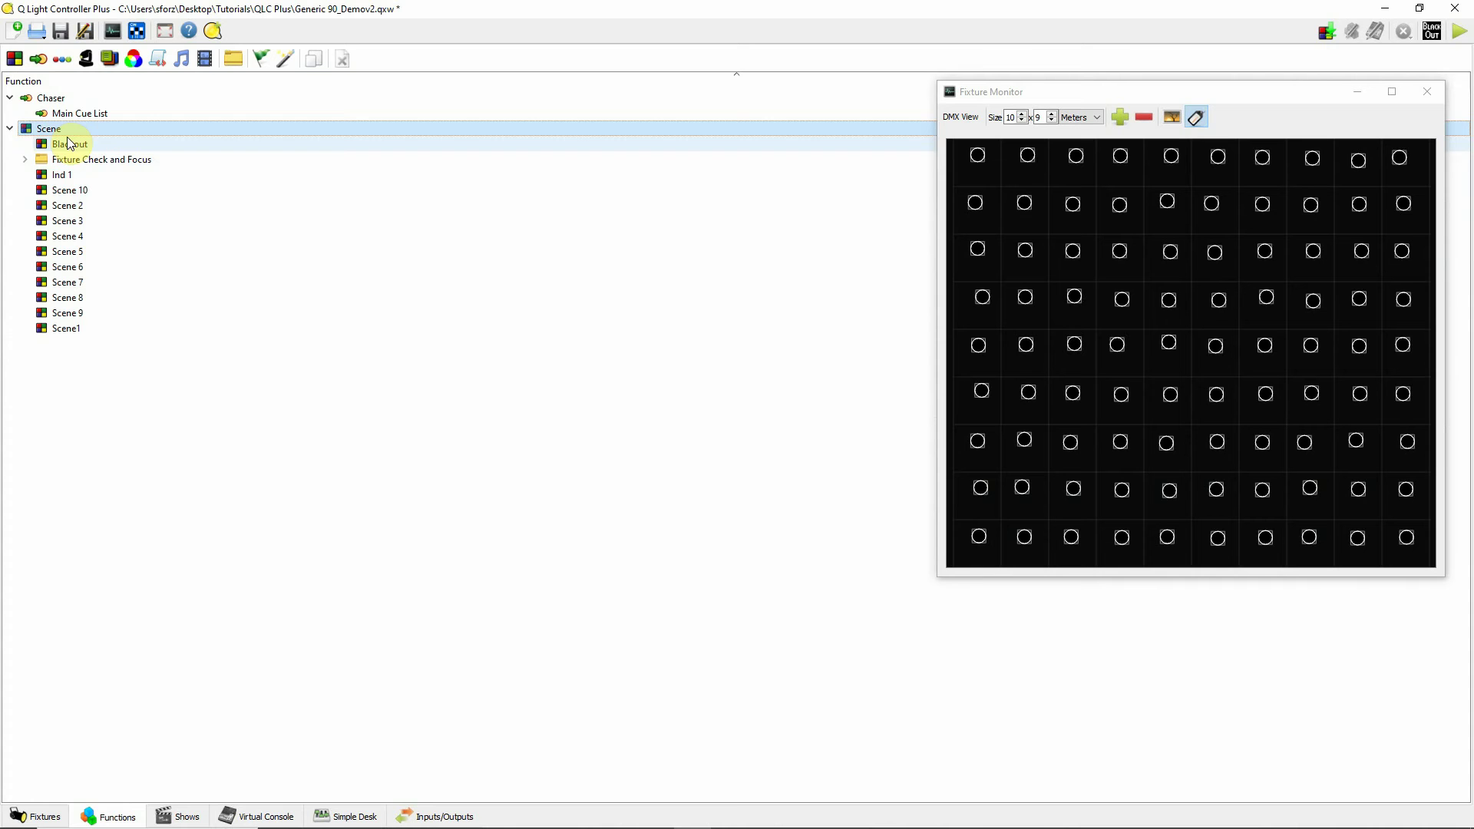
click(112, 208)
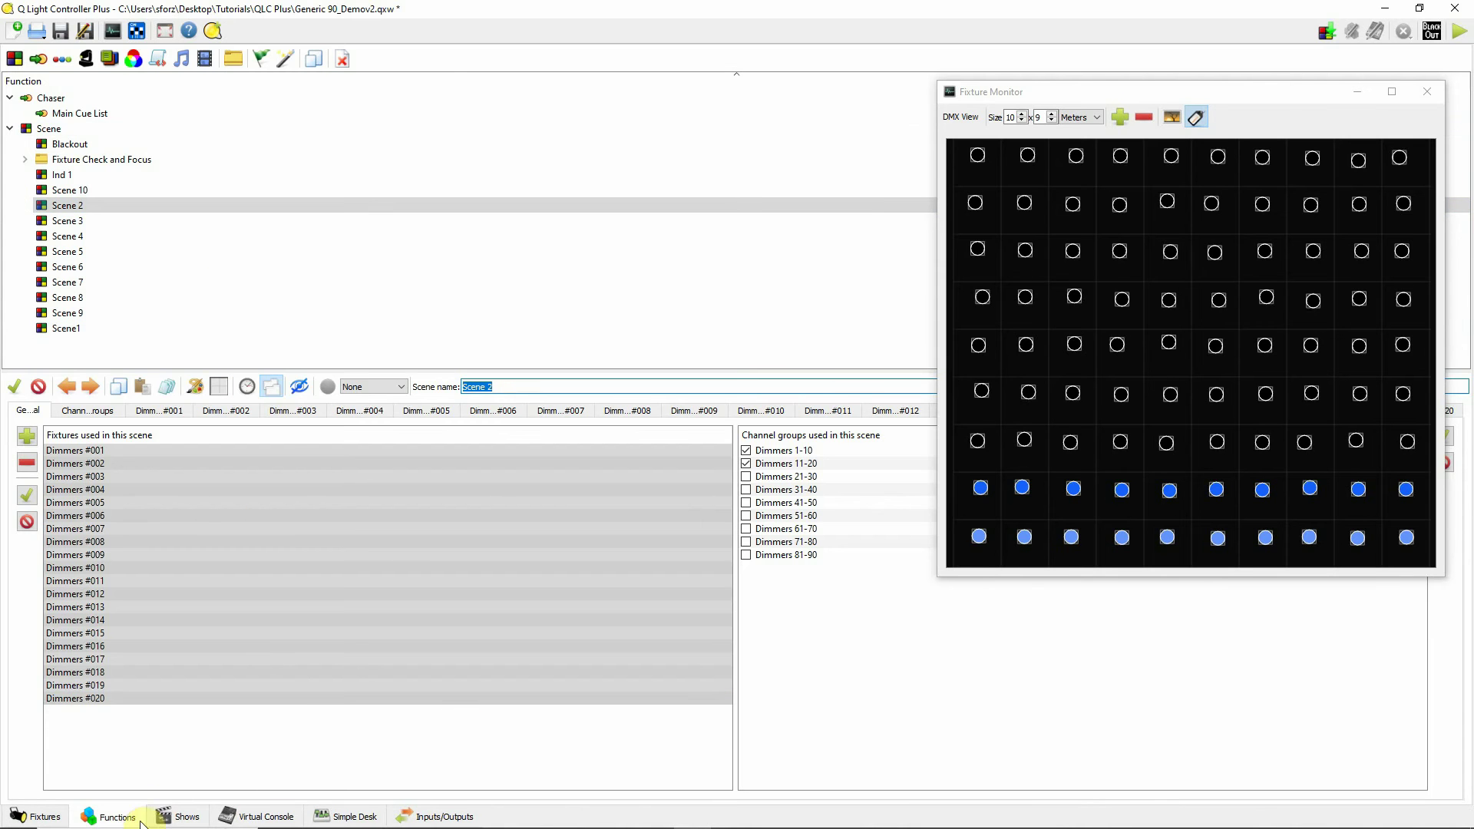
click(49, 128)
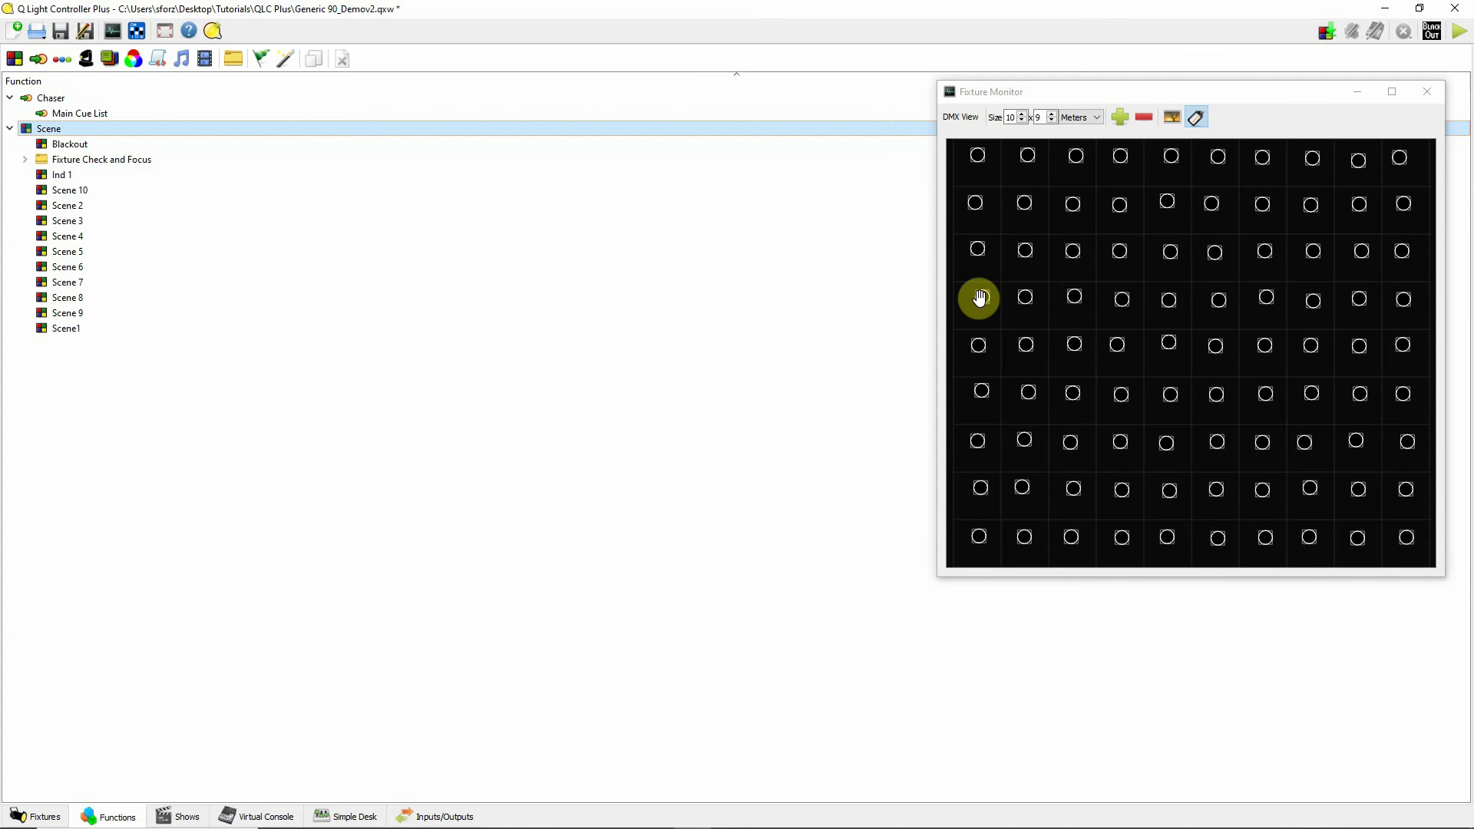
Step: Run the virtual console in operate mode and start scene 2, followed by scene 1, to check the crossfade
mouse_move(289, 826)
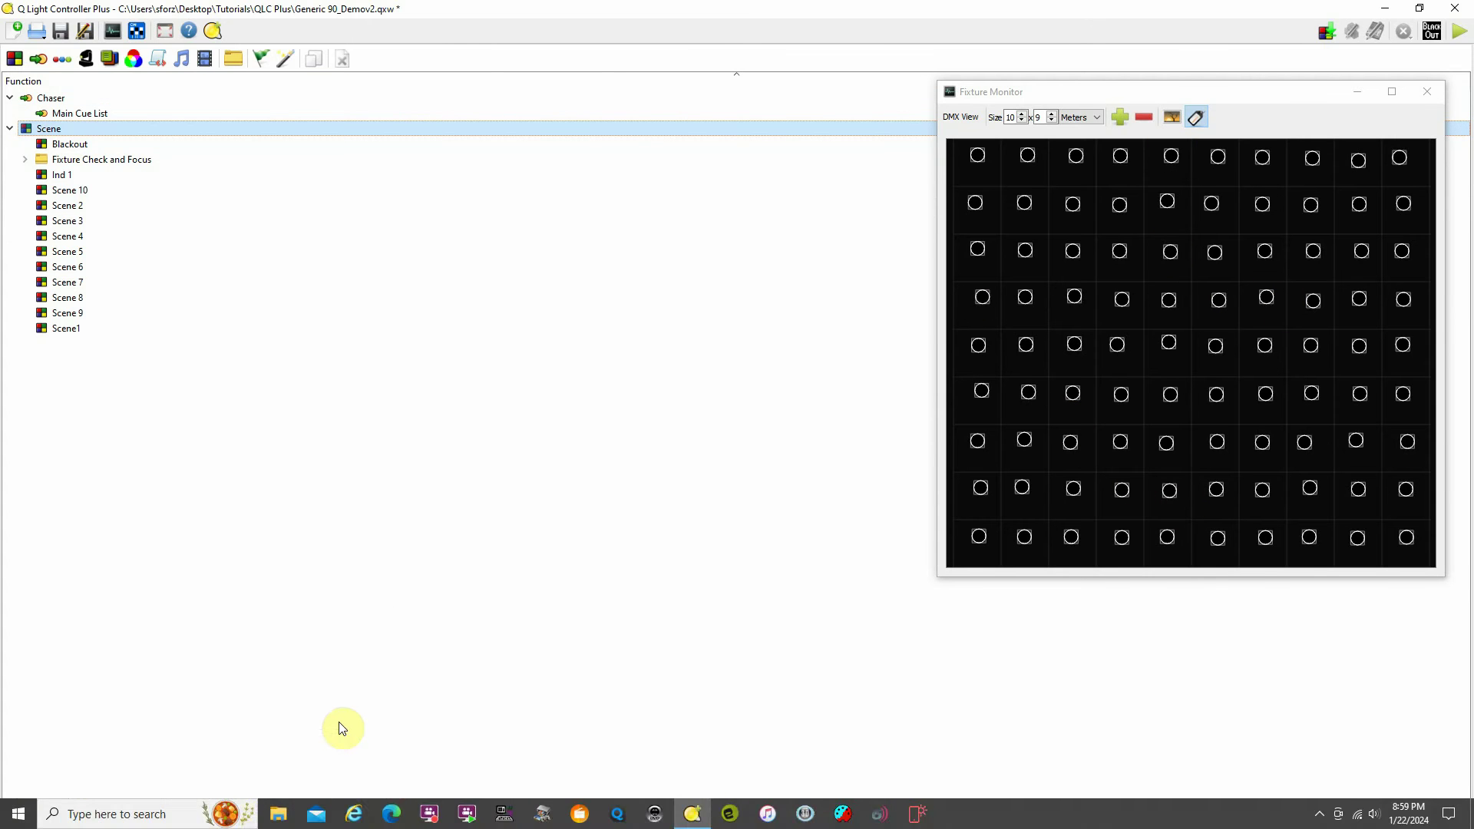
click(269, 816)
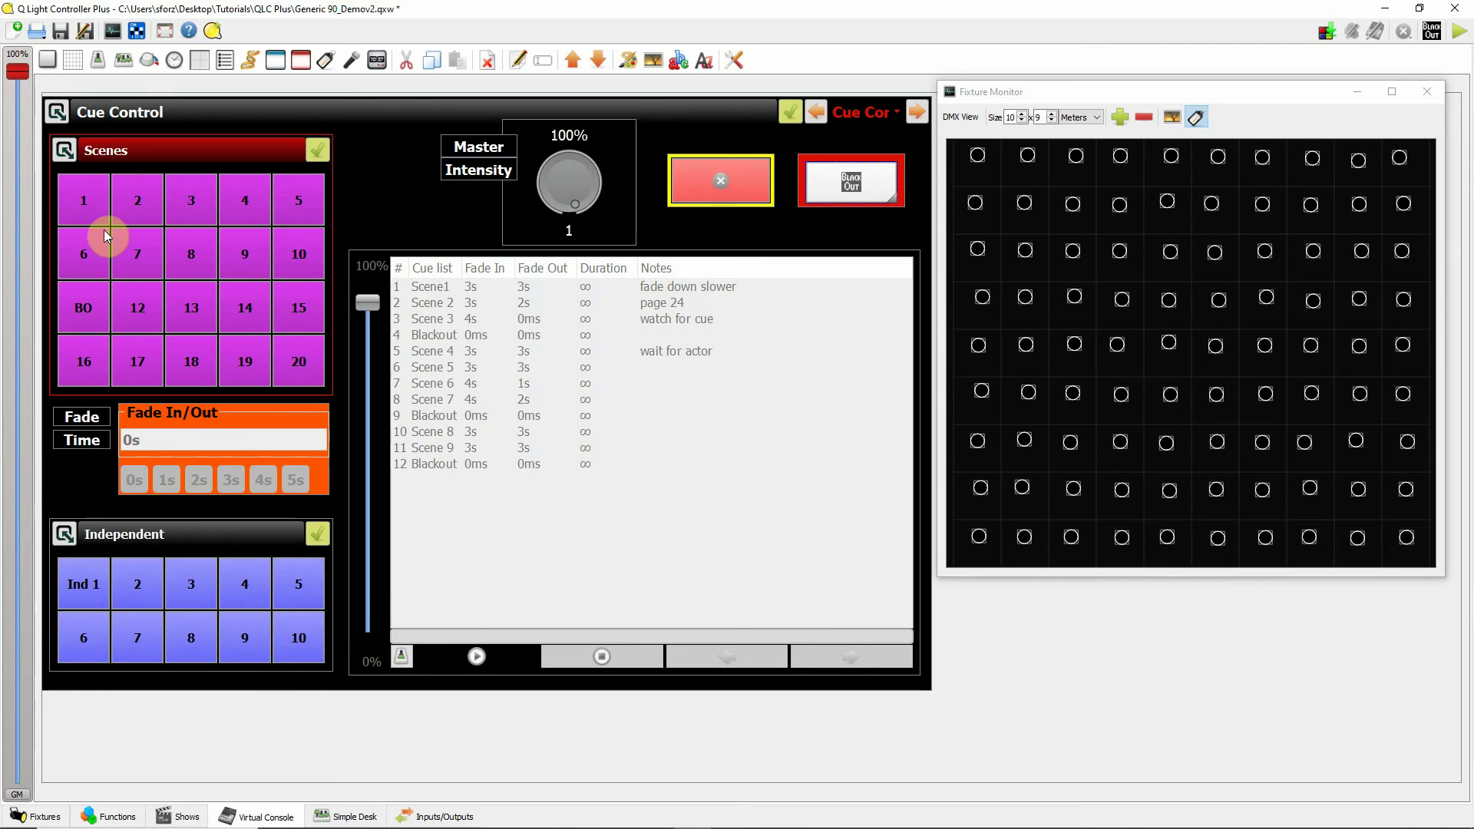
click(1458, 30)
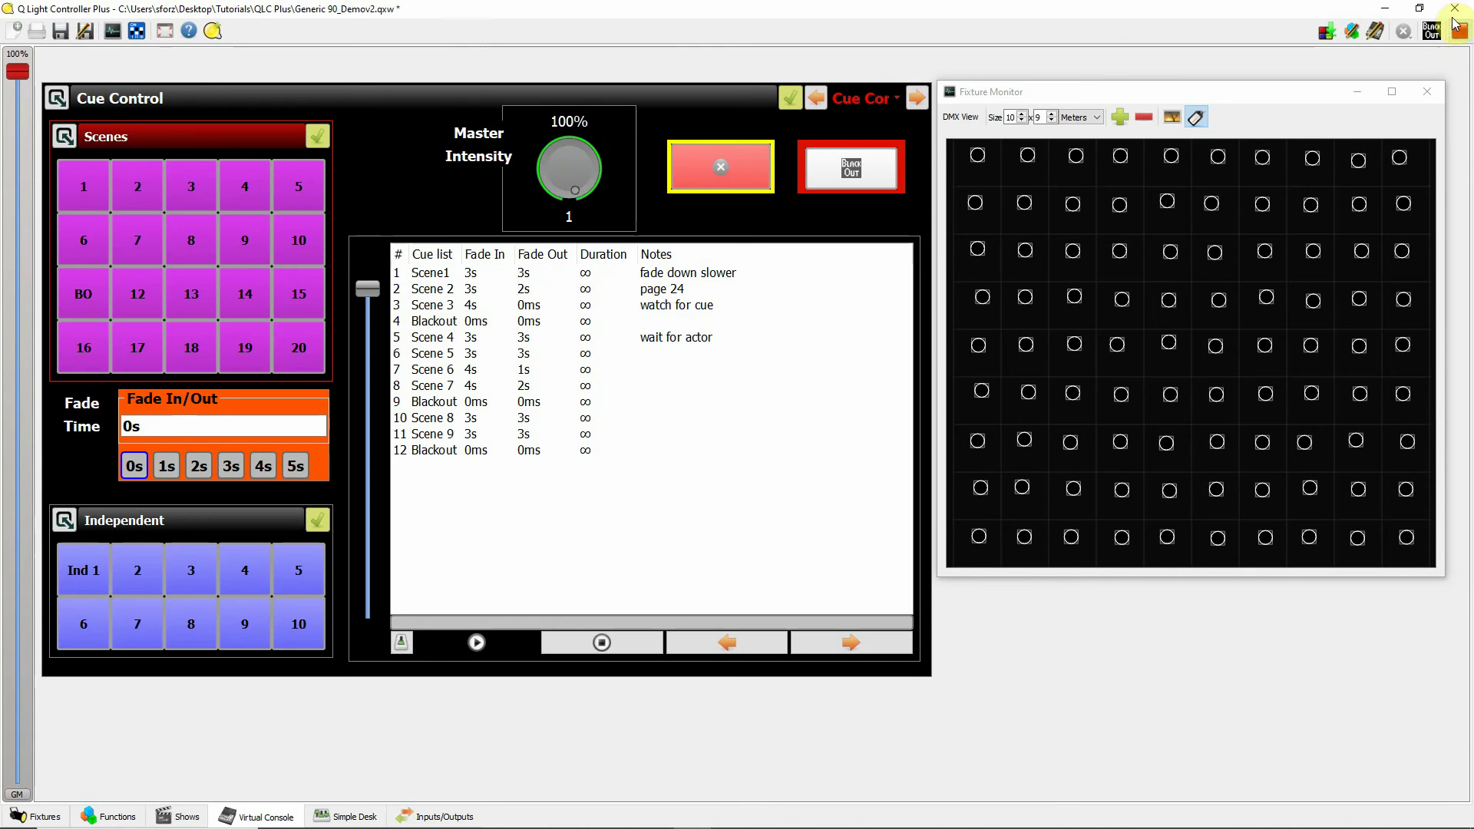
click(140, 191)
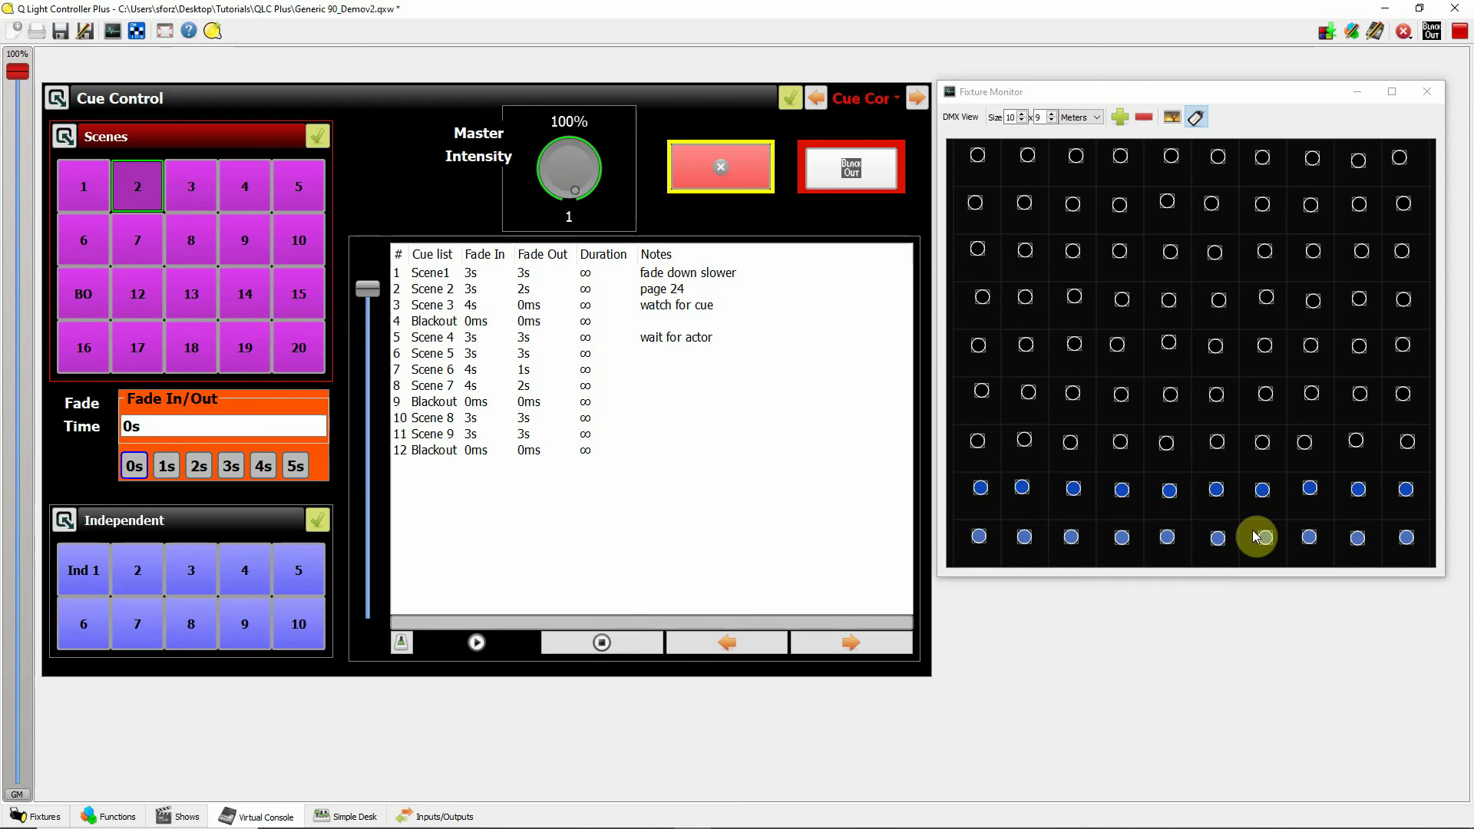
click(89, 198)
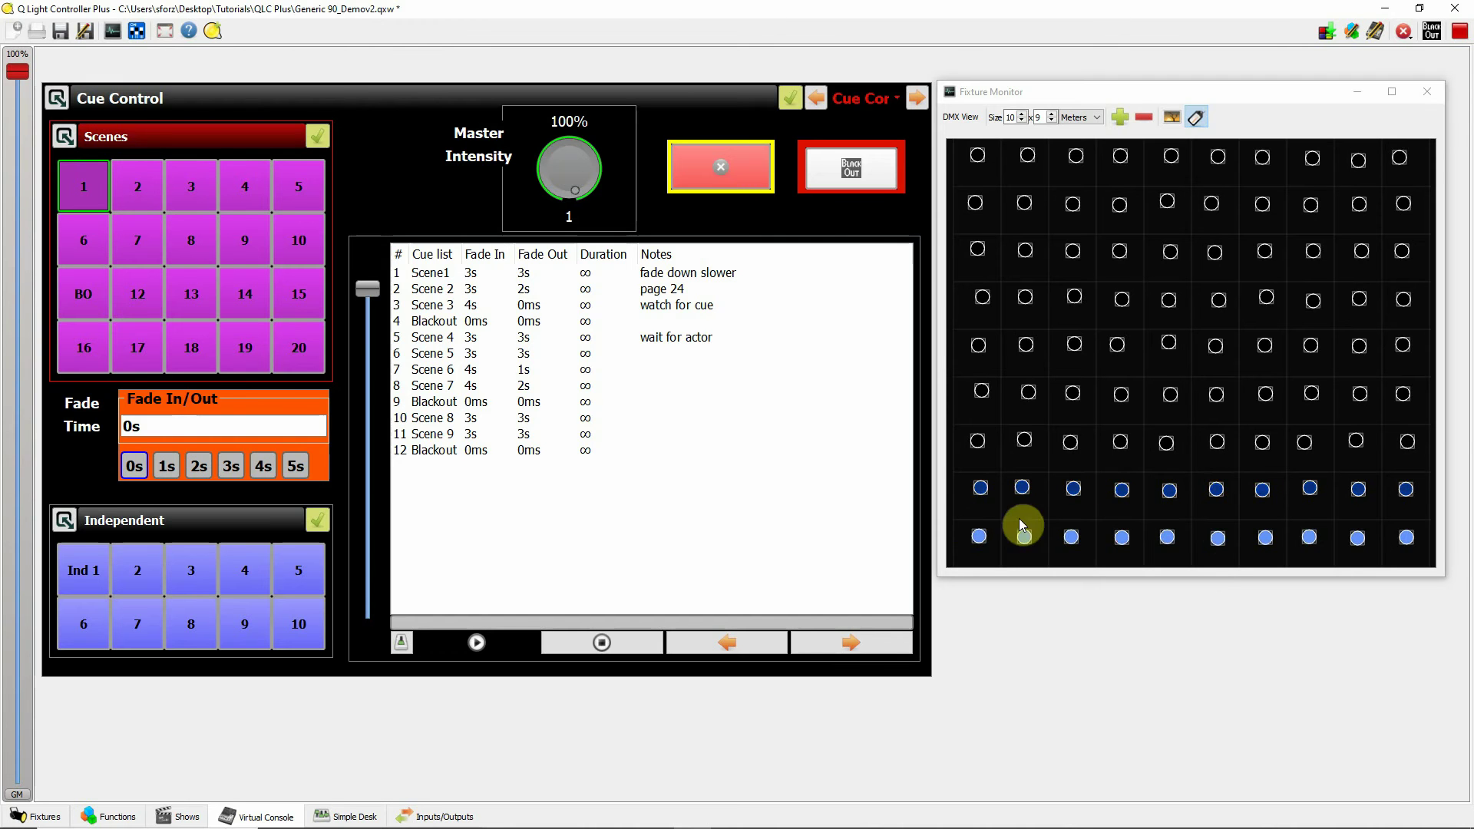
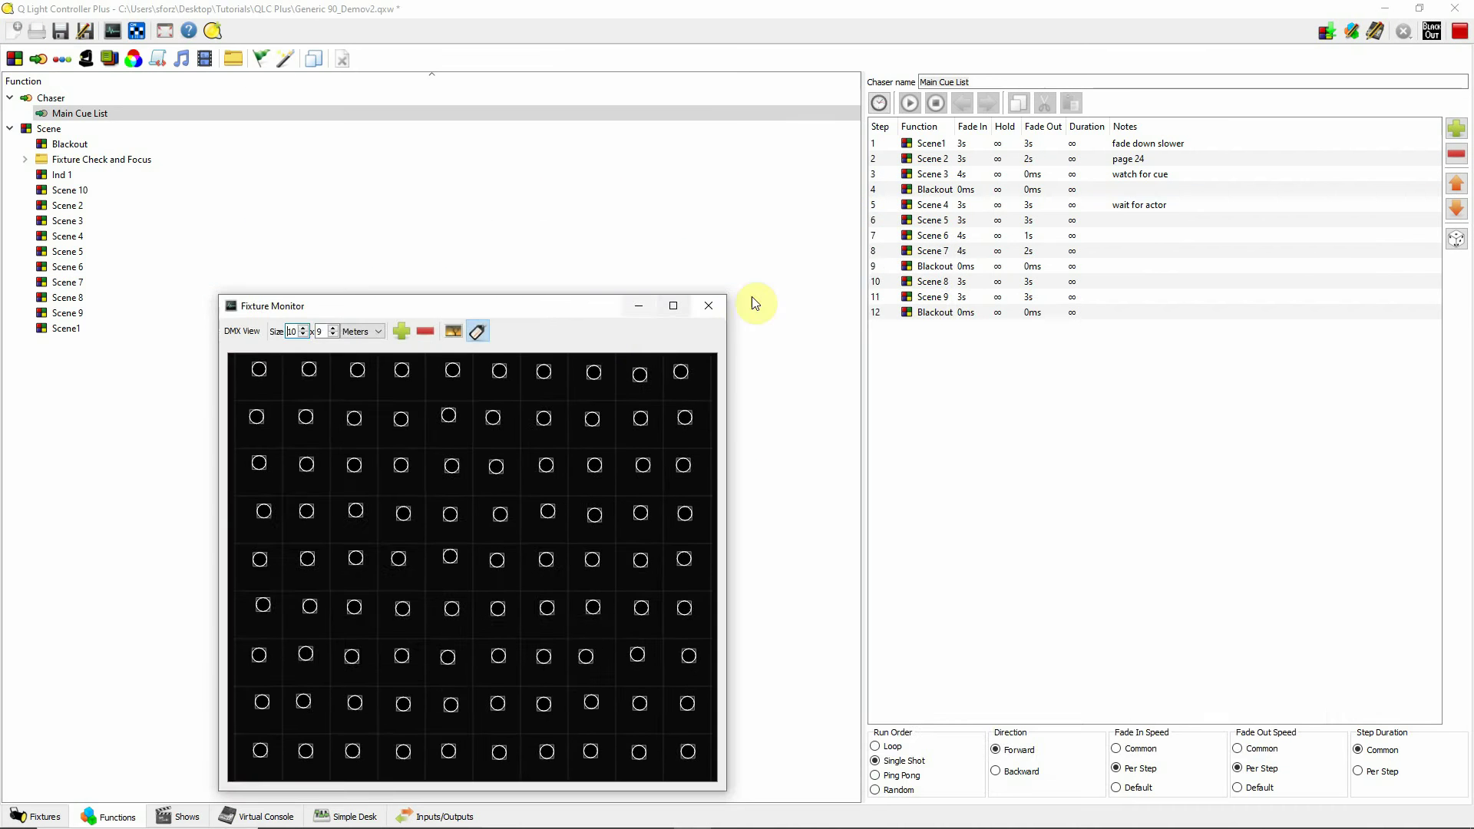
Step: Compare Scene 2's own fade times with those in the Main Cue List chaser, moving the fixture monitor out of the way
click(581, 315)
drag(581, 315, 1228, 227)
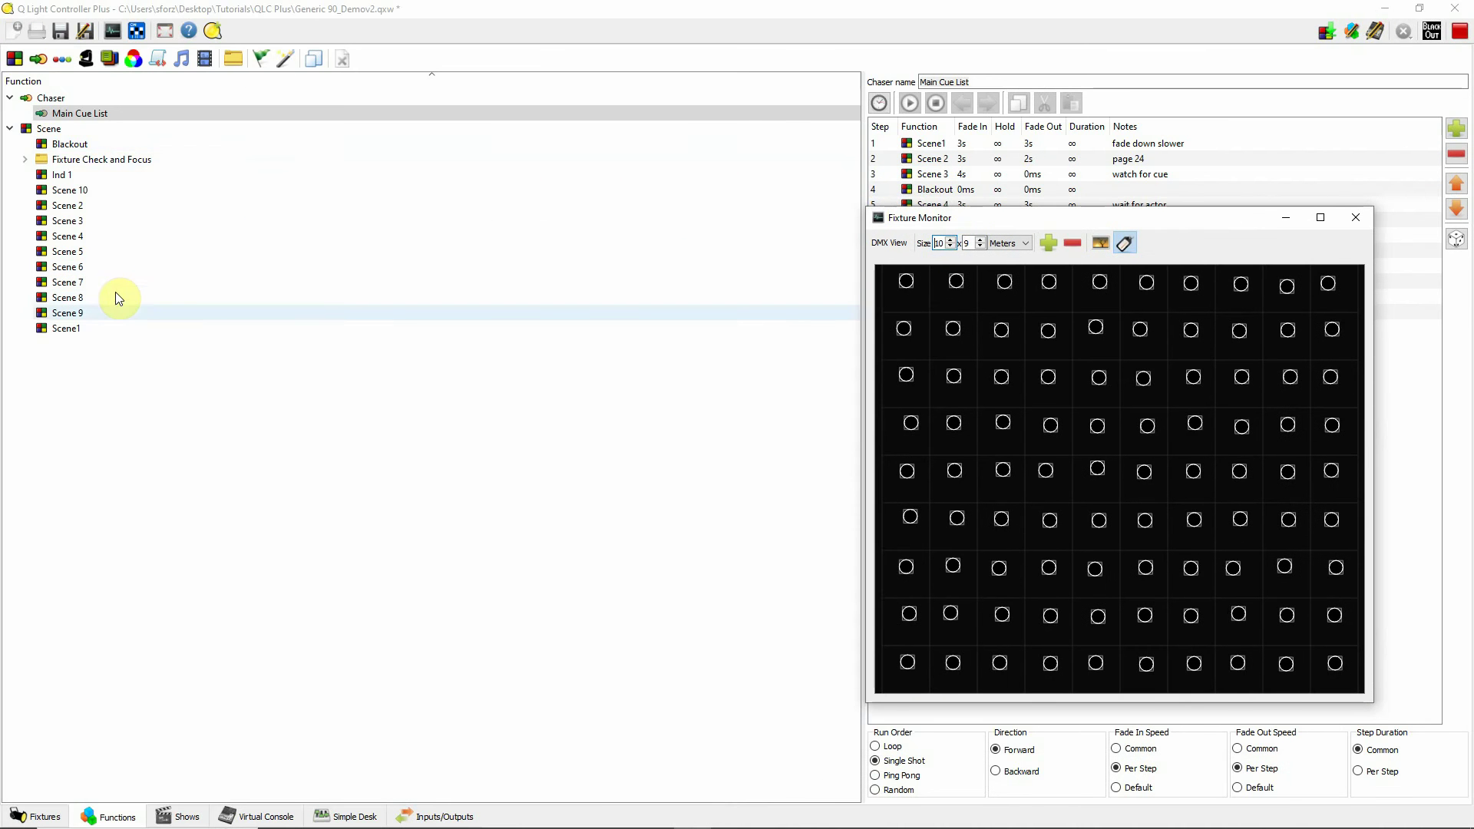
click(92, 206)
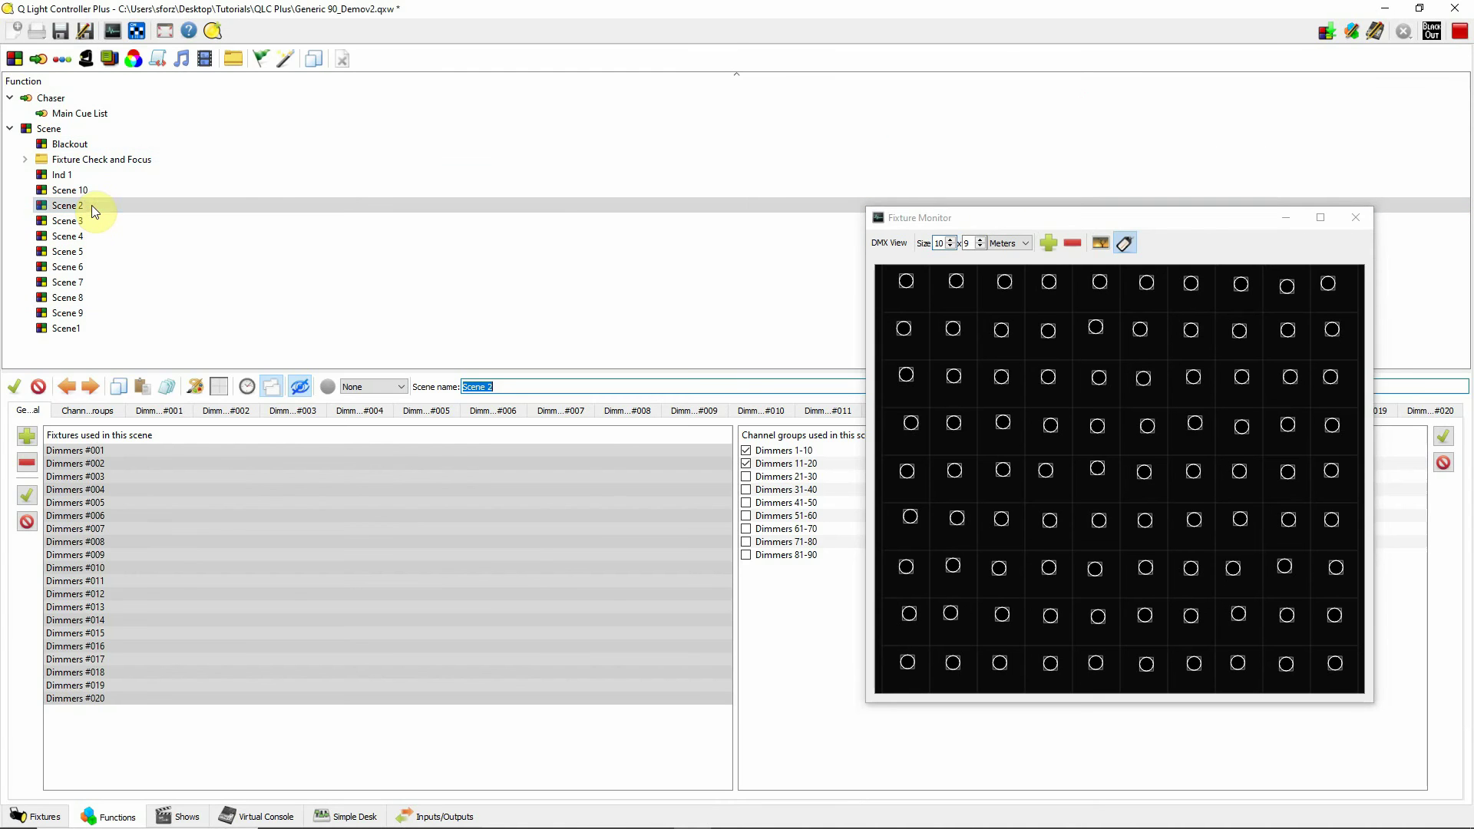
click(247, 386)
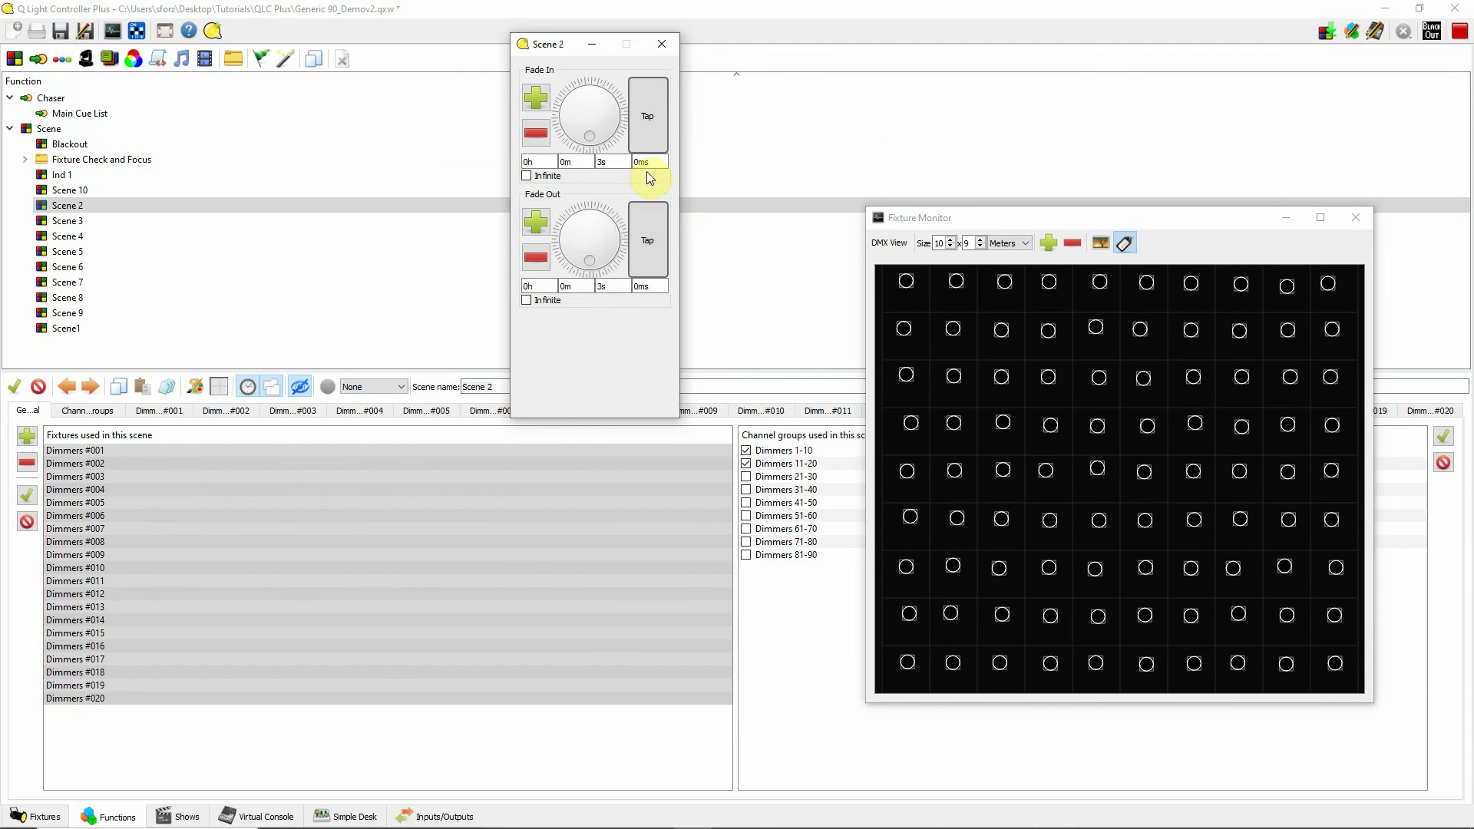
click(660, 44)
drag(1202, 224, 651, 239)
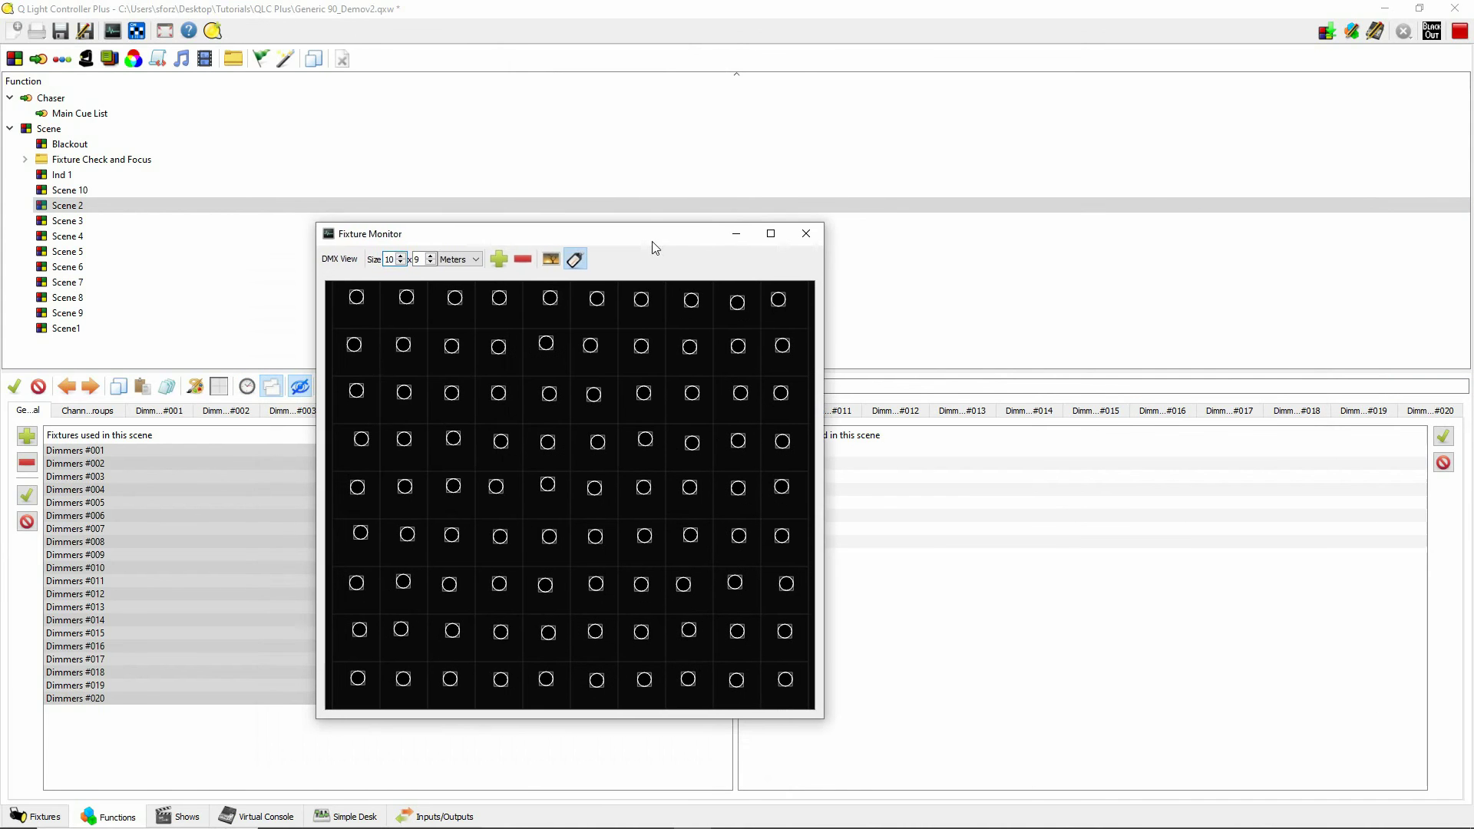
click(314, 113)
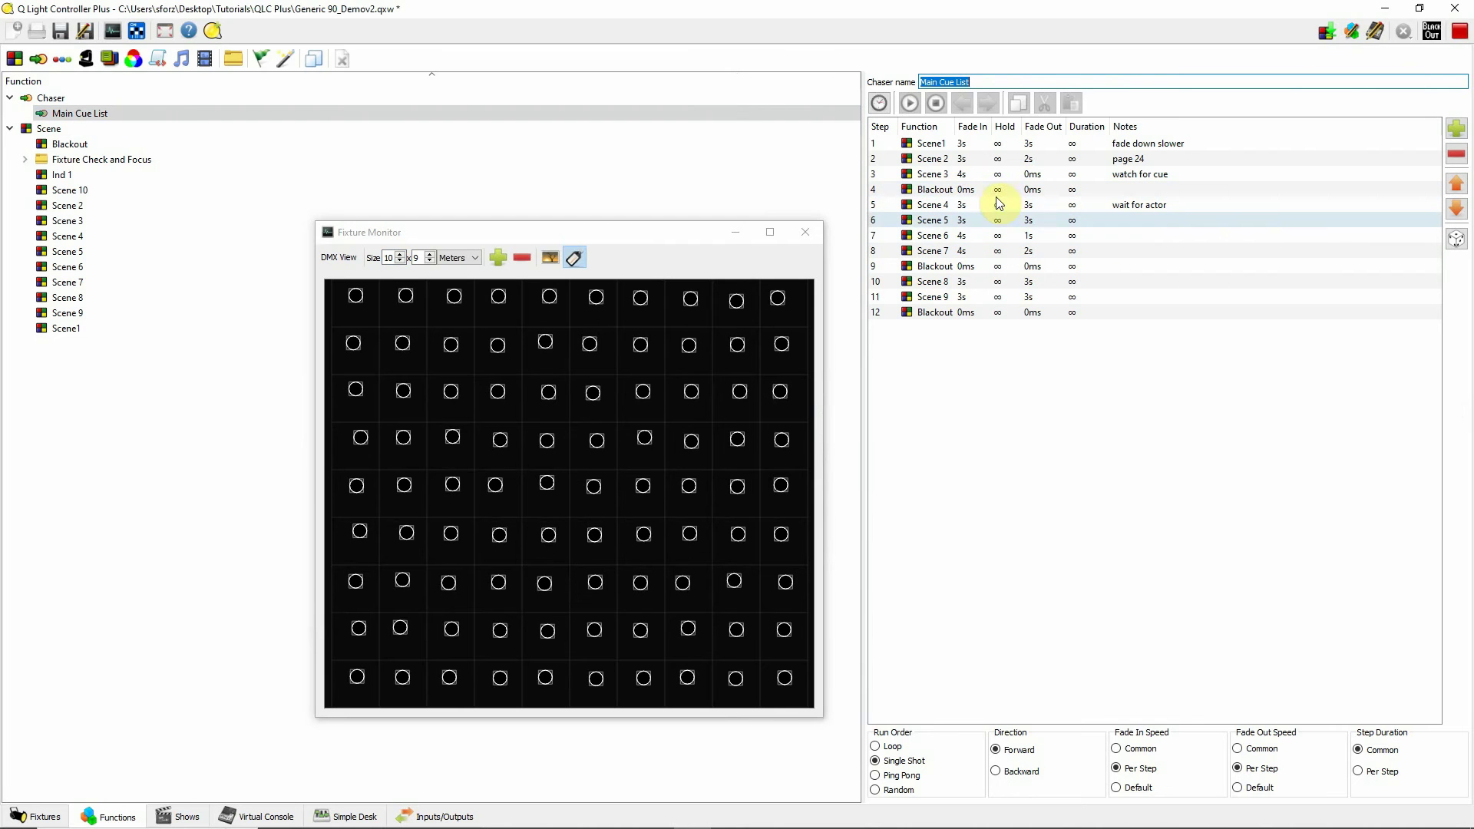
Step: Start the Main Cue List at Scene1 in the virtual console, with the fixture monitor placed beside the cue list
drag(657, 232, 1259, 89)
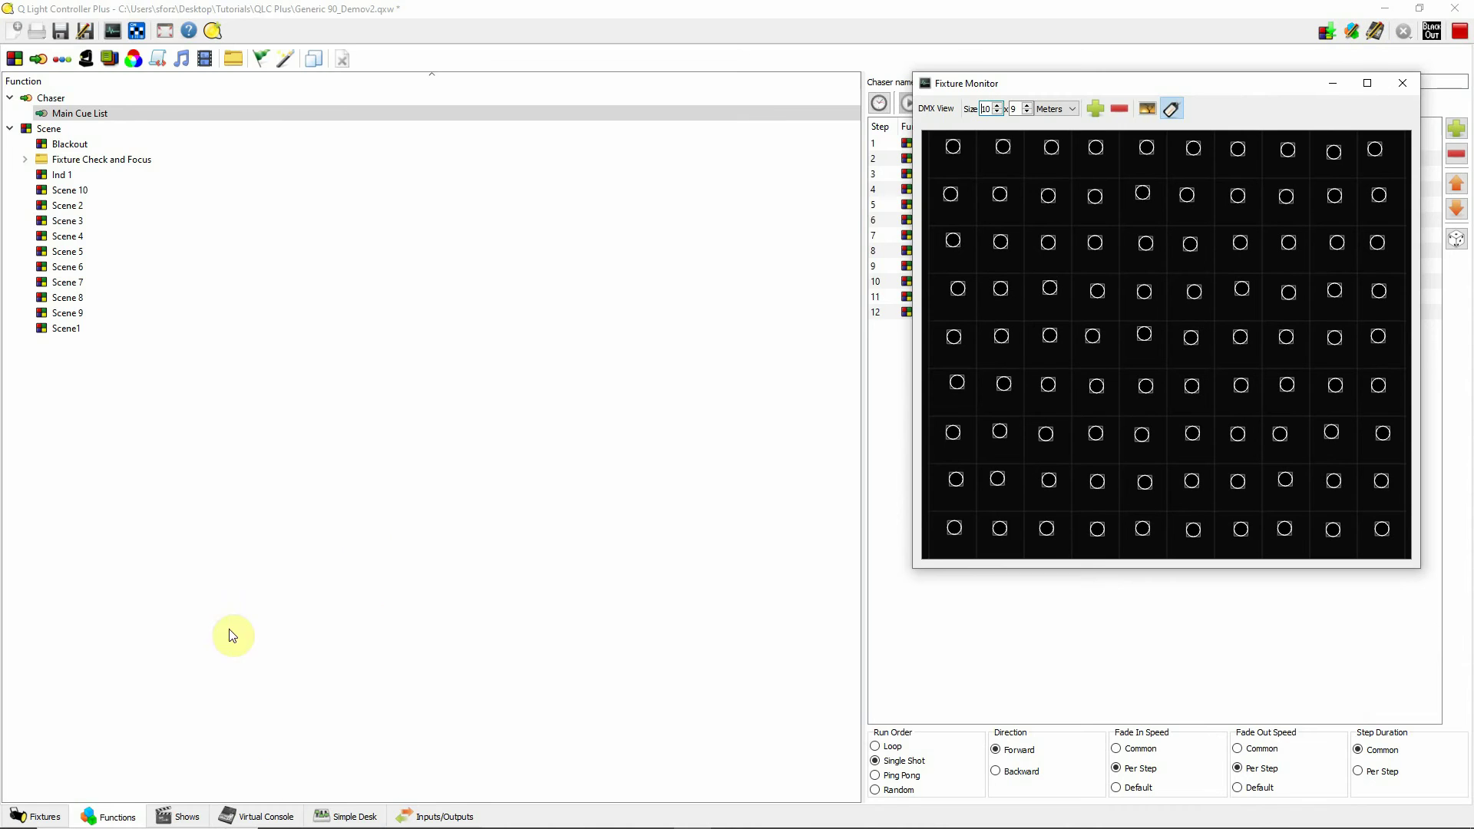
click(295, 815)
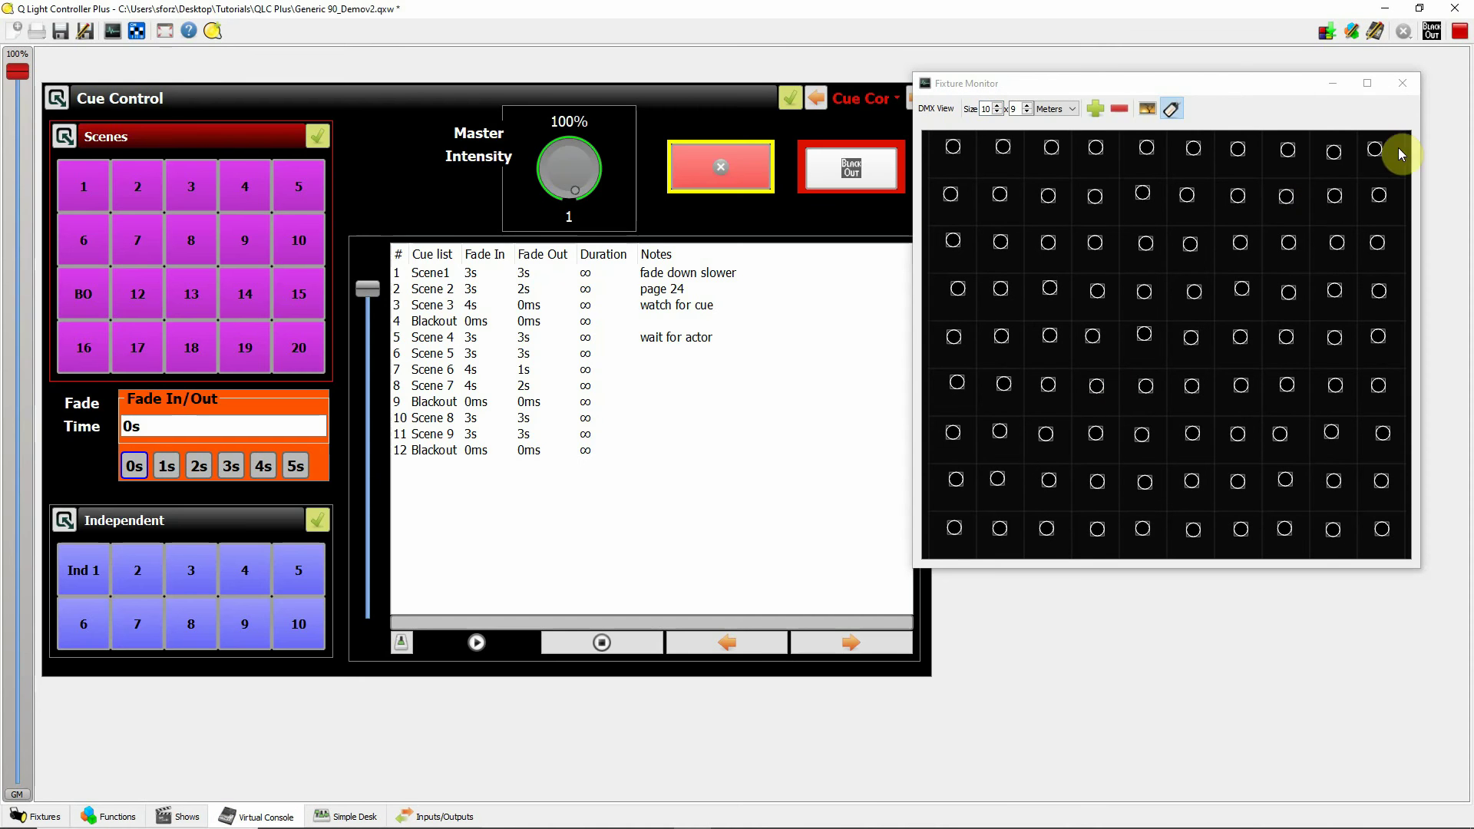
drag(1232, 90, 1267, 101)
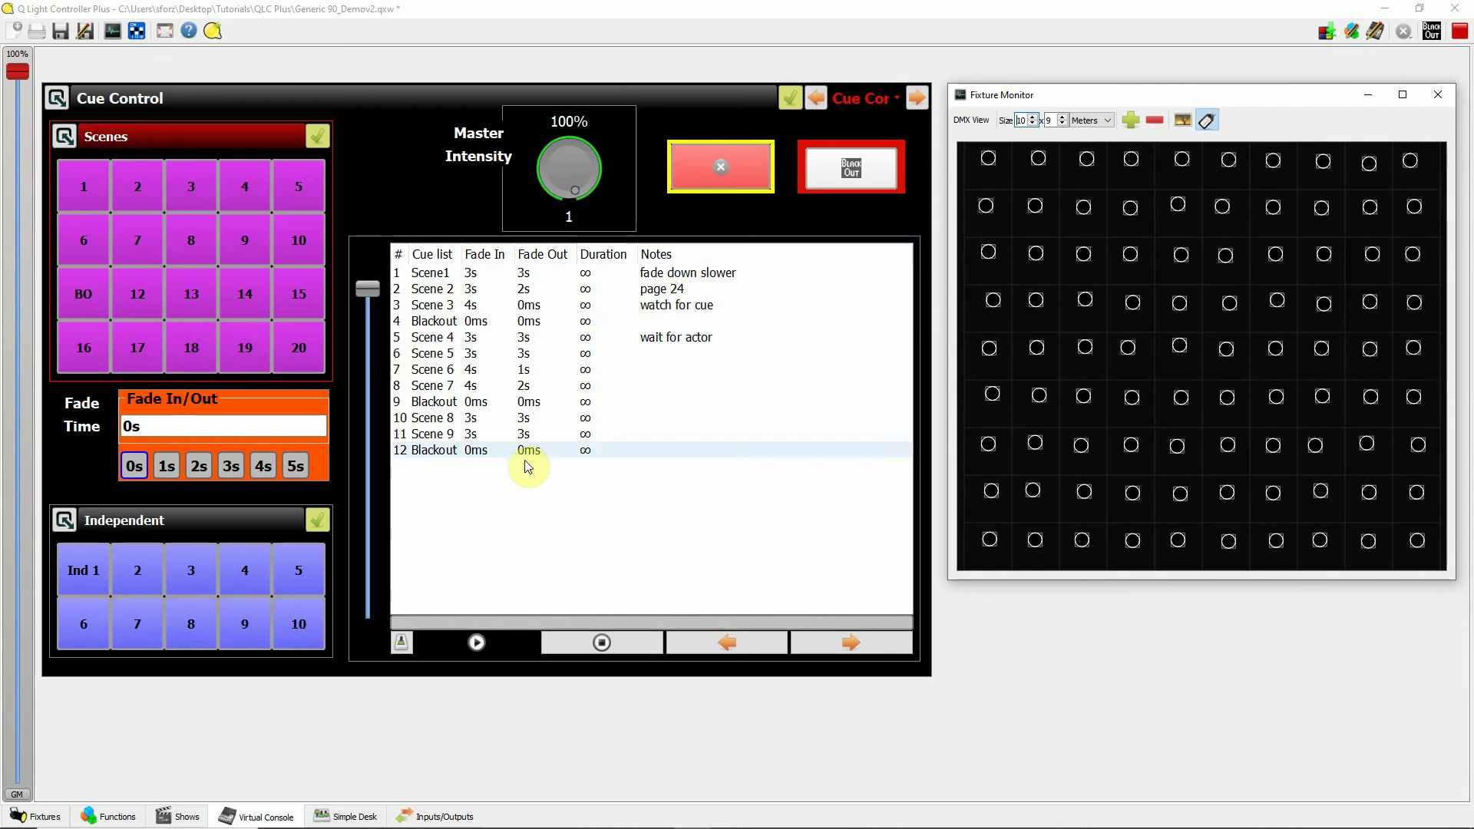
click(476, 642)
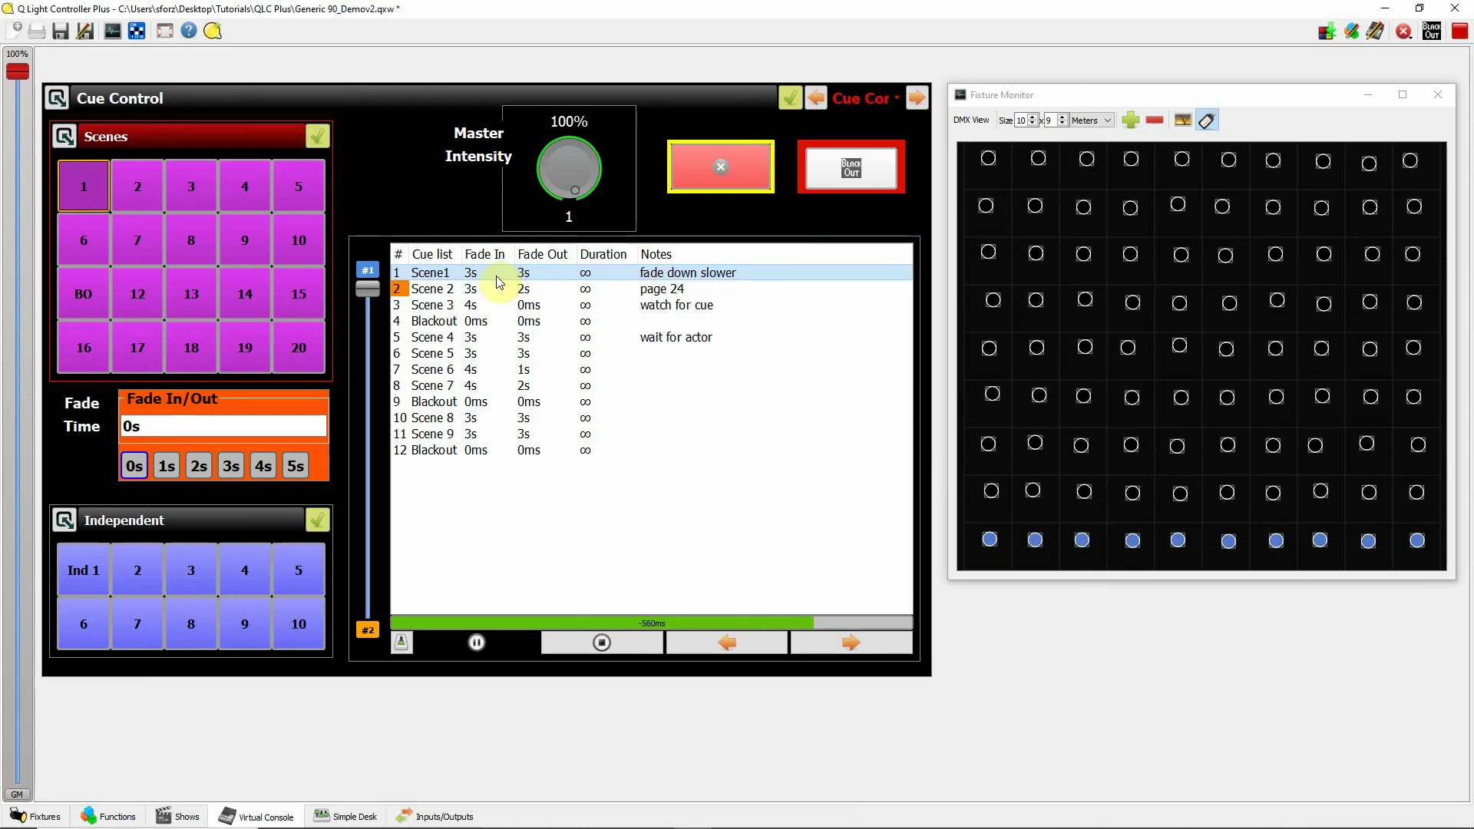
click(1026, 522)
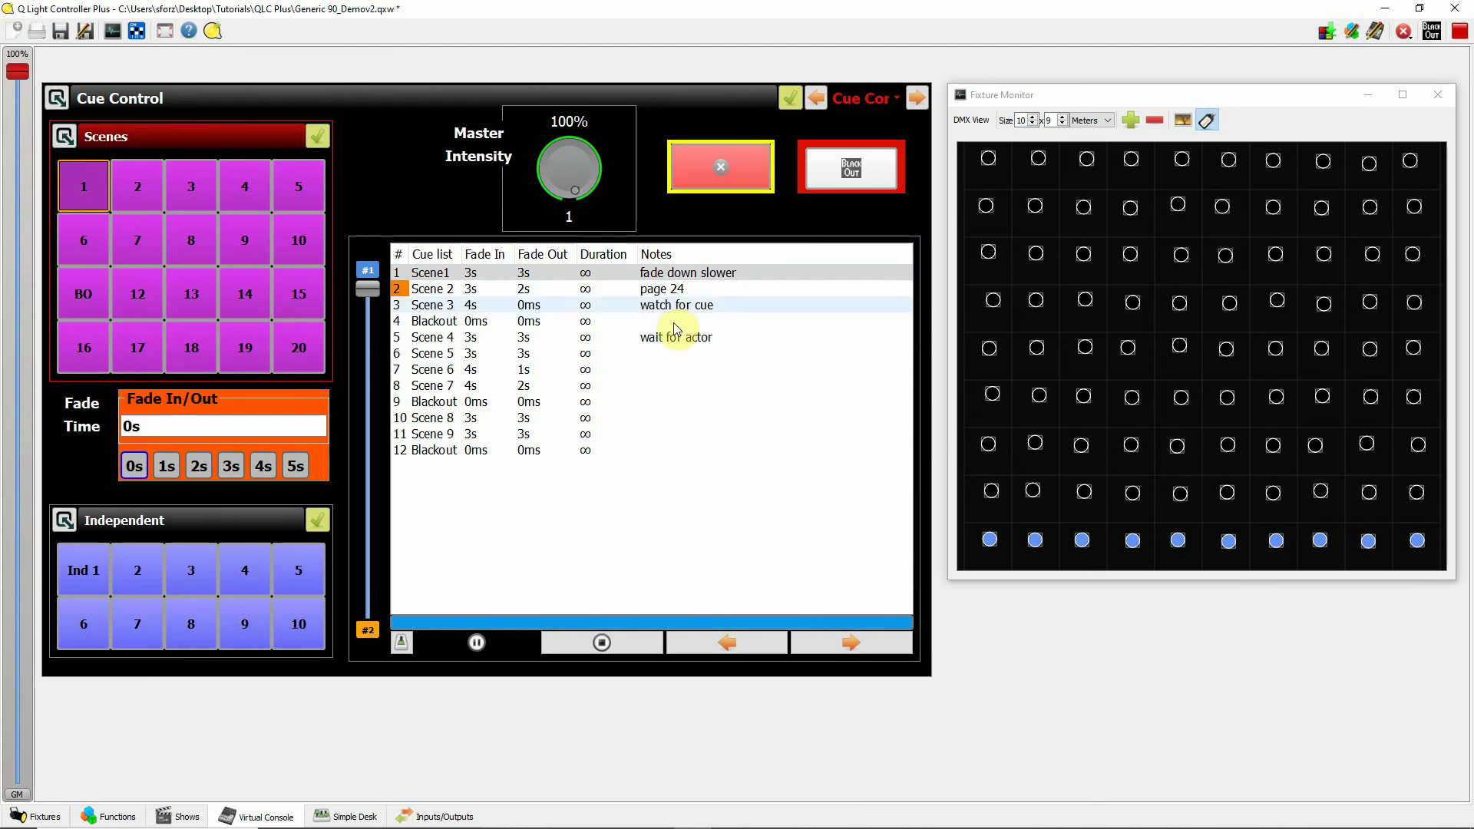
click(430, 273)
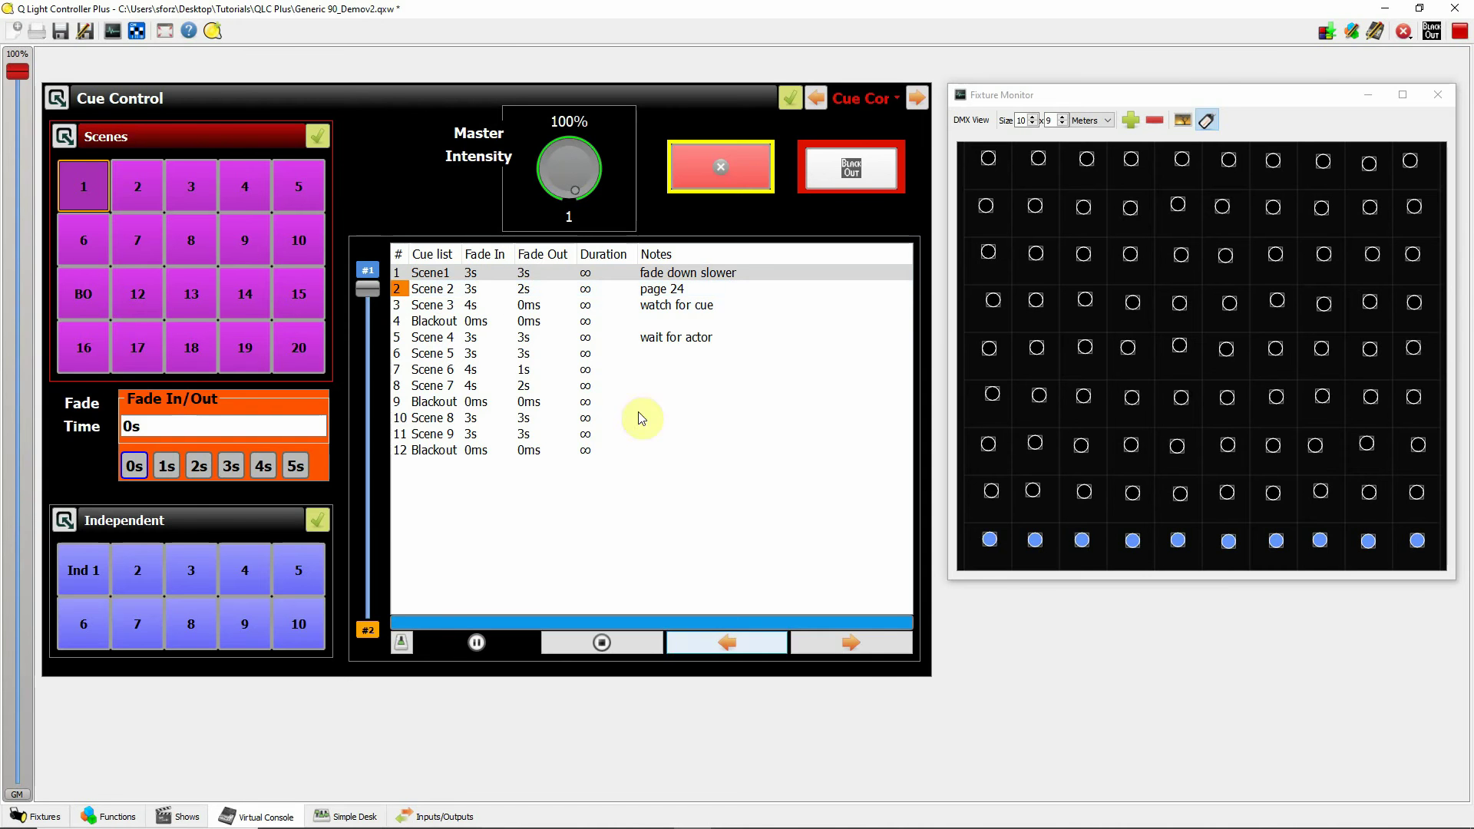
Step: Advance the running cue list through Scene 2 and Scene 3 to the Blackout cue, checking each fade, and stop it
click(858, 651)
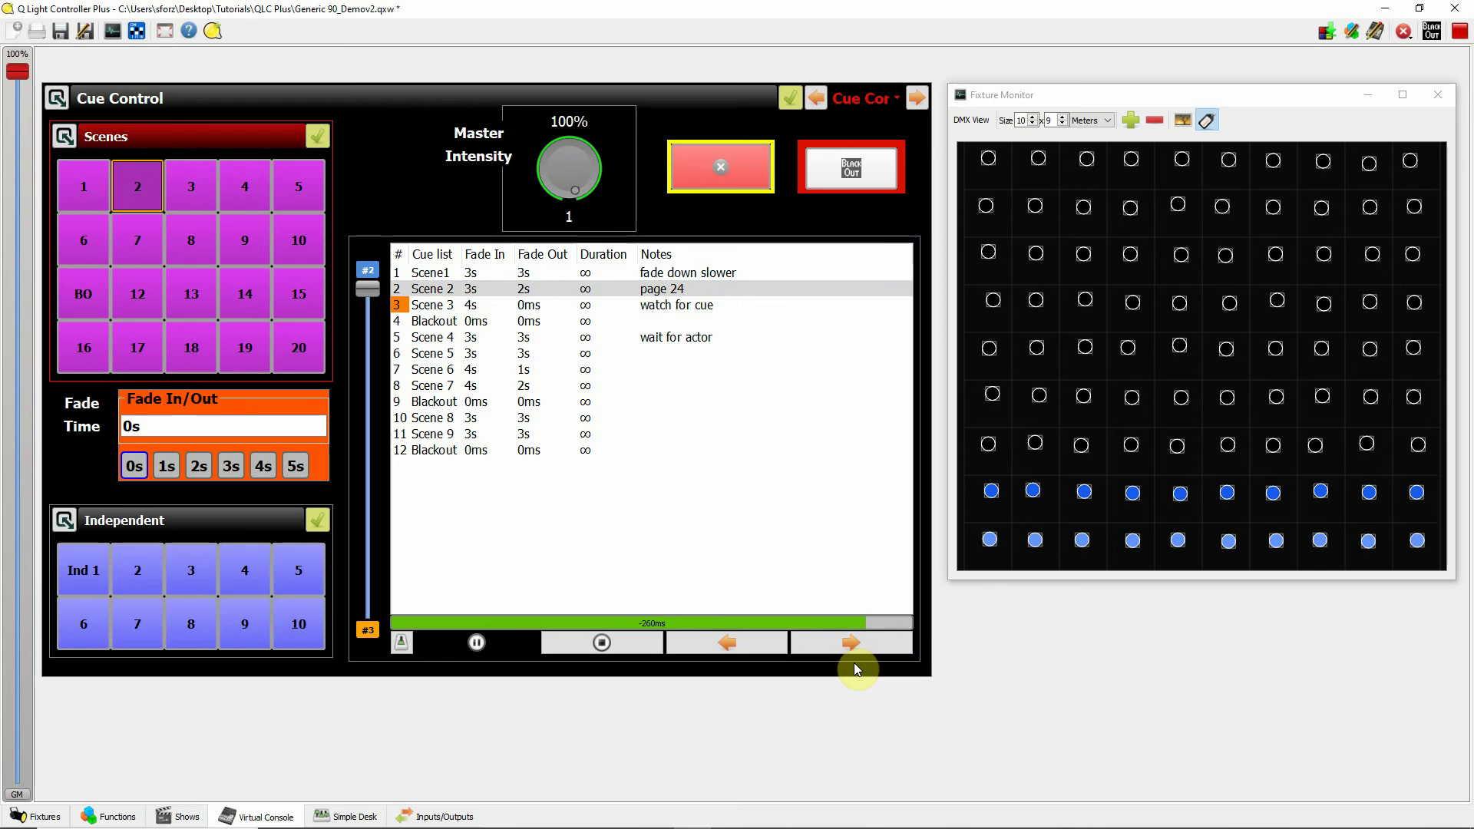
click(525, 283)
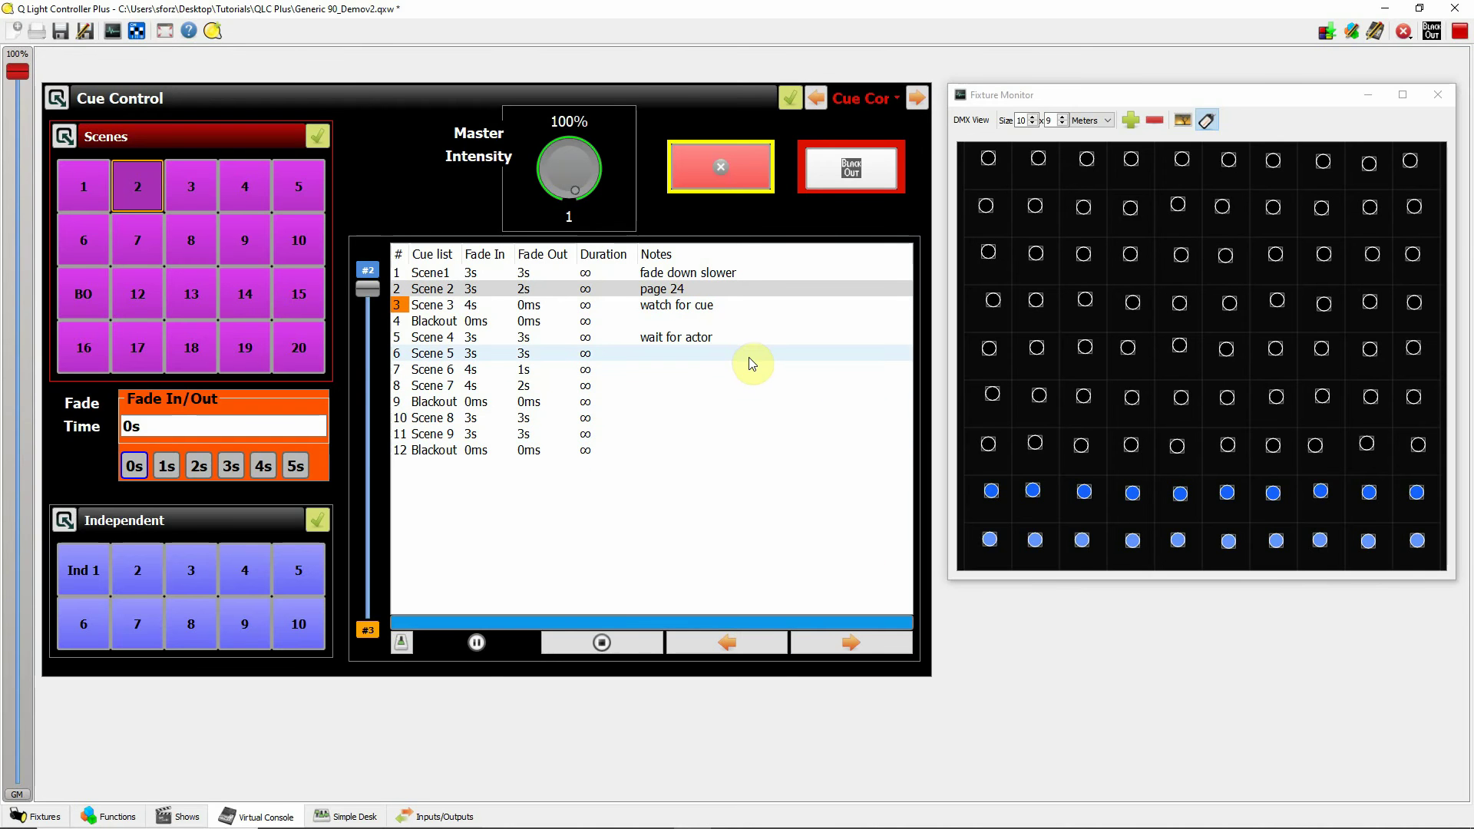
click(851, 645)
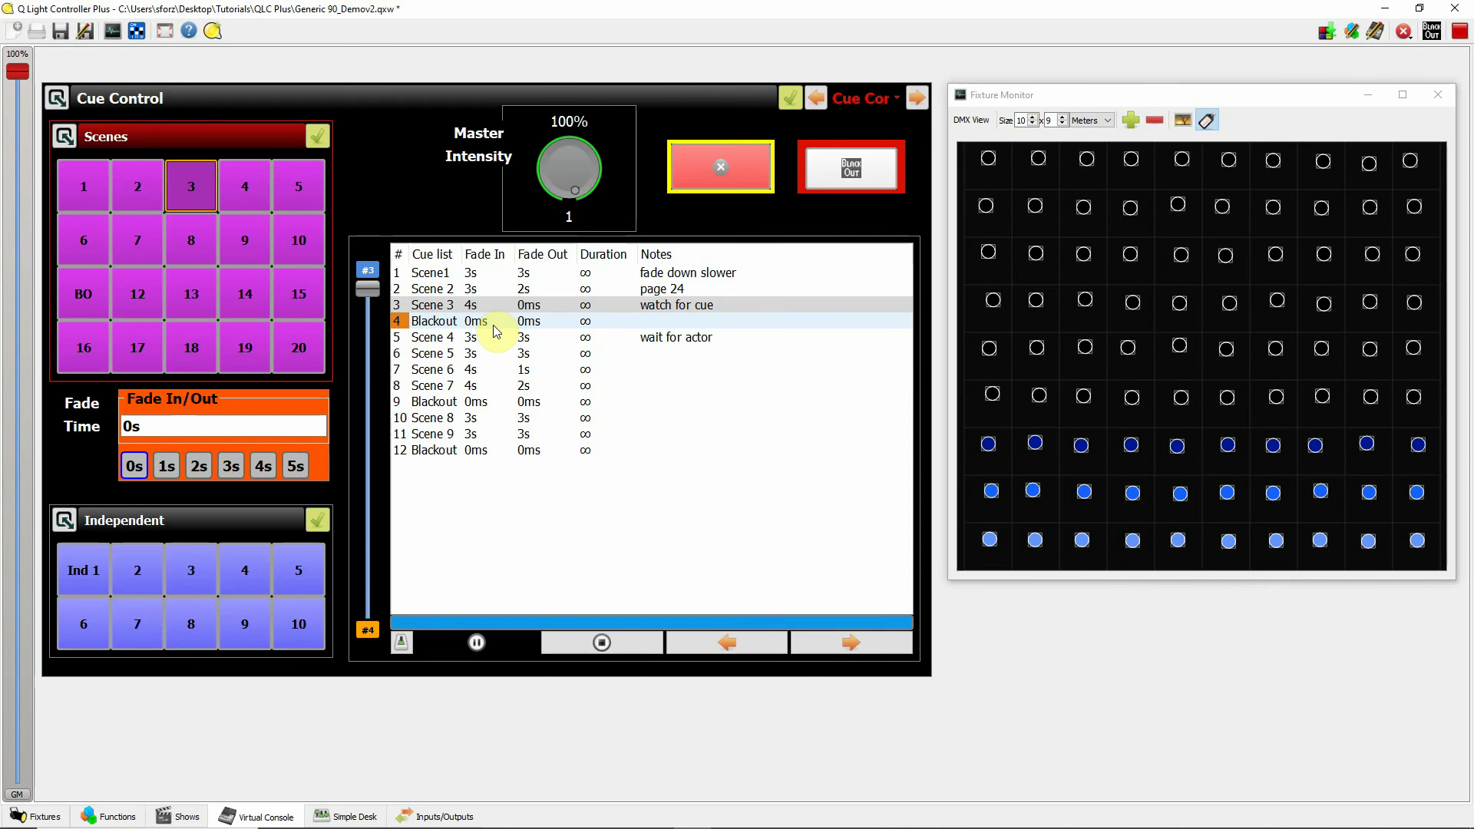
click(861, 641)
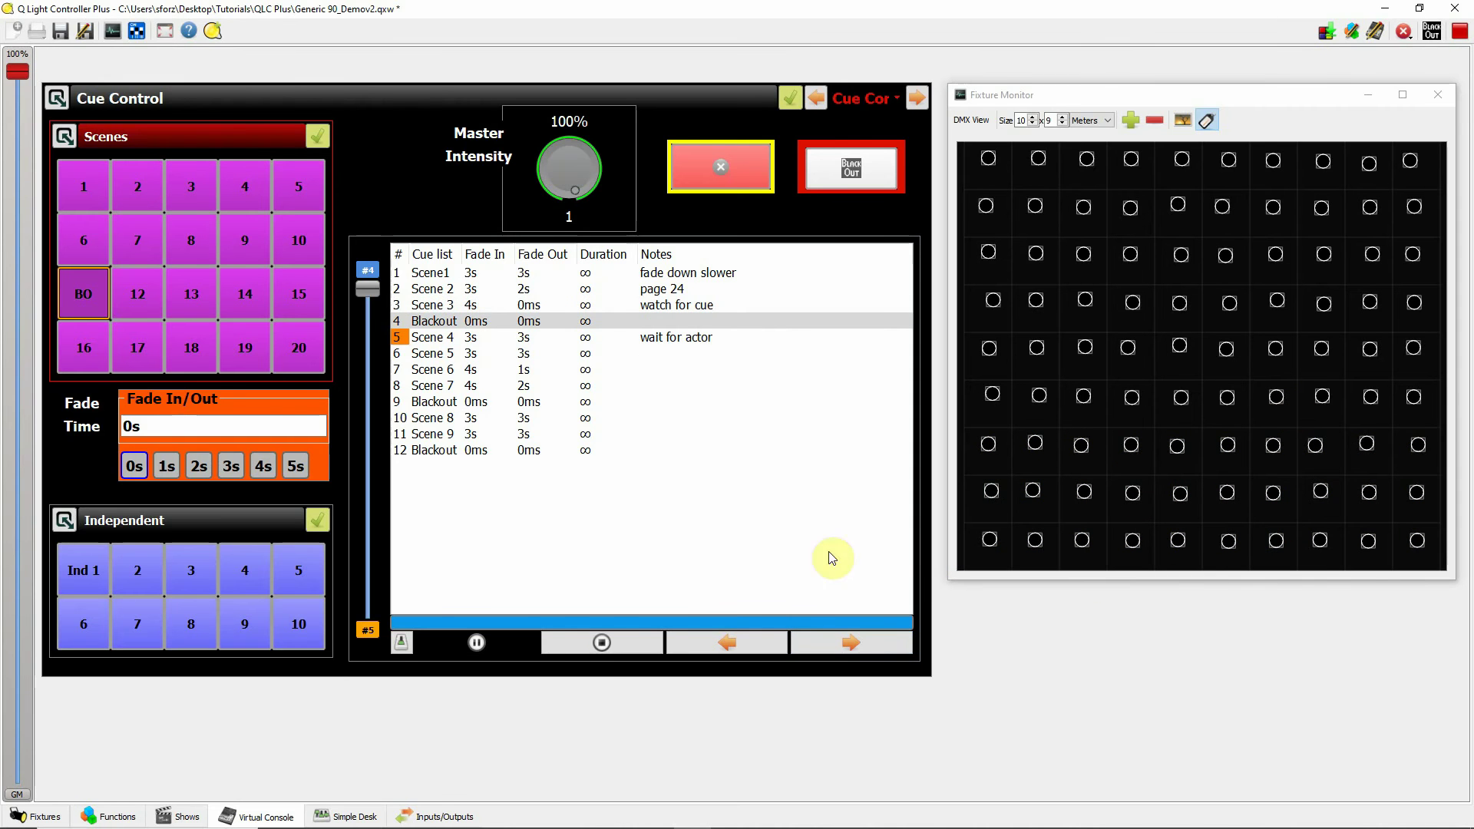
click(602, 642)
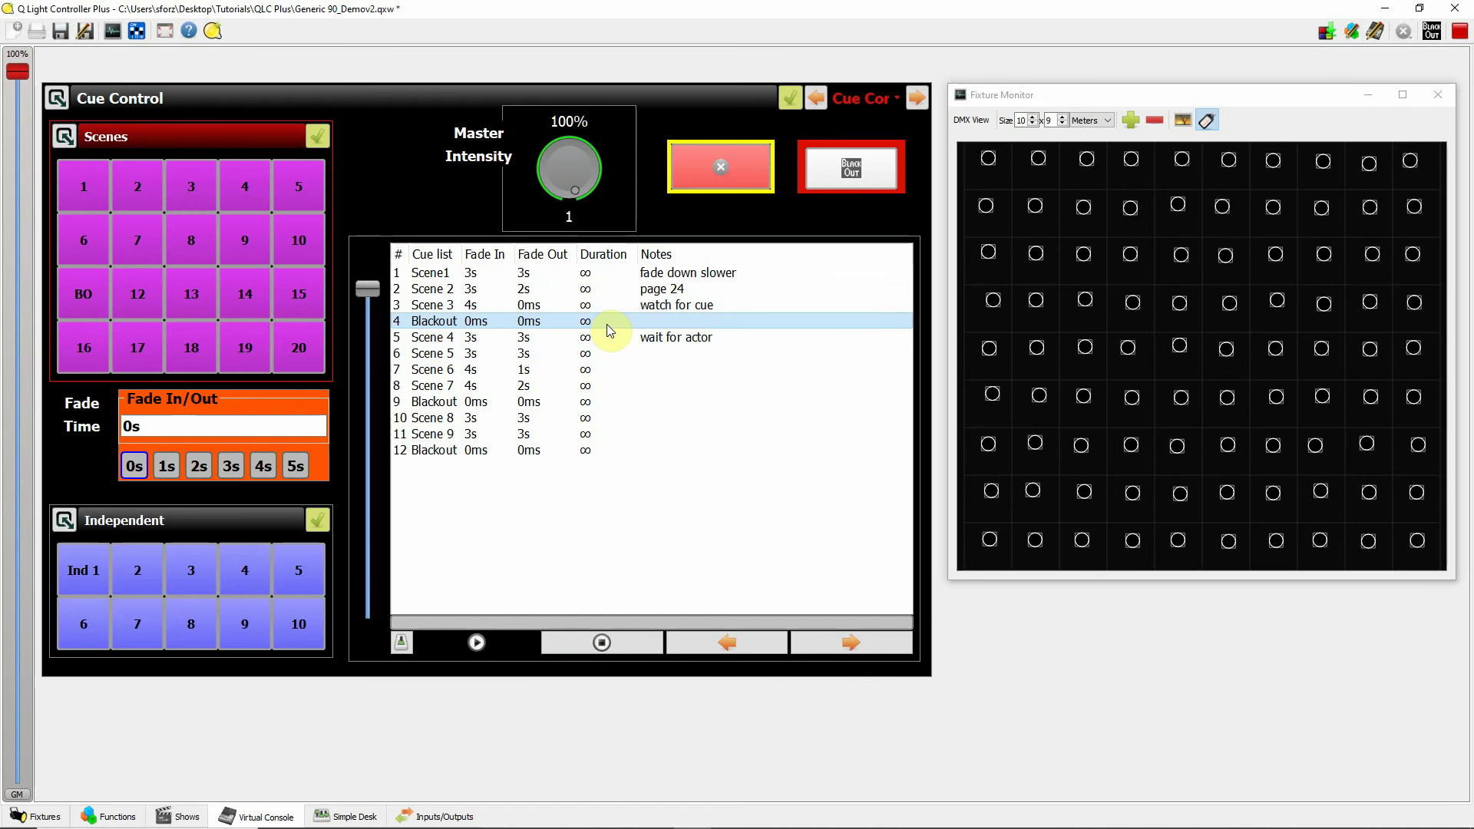
Step: Restart the cue list from the Blackout cue, advance to Scene 4, and stop playback to check the fade-out
click(479, 645)
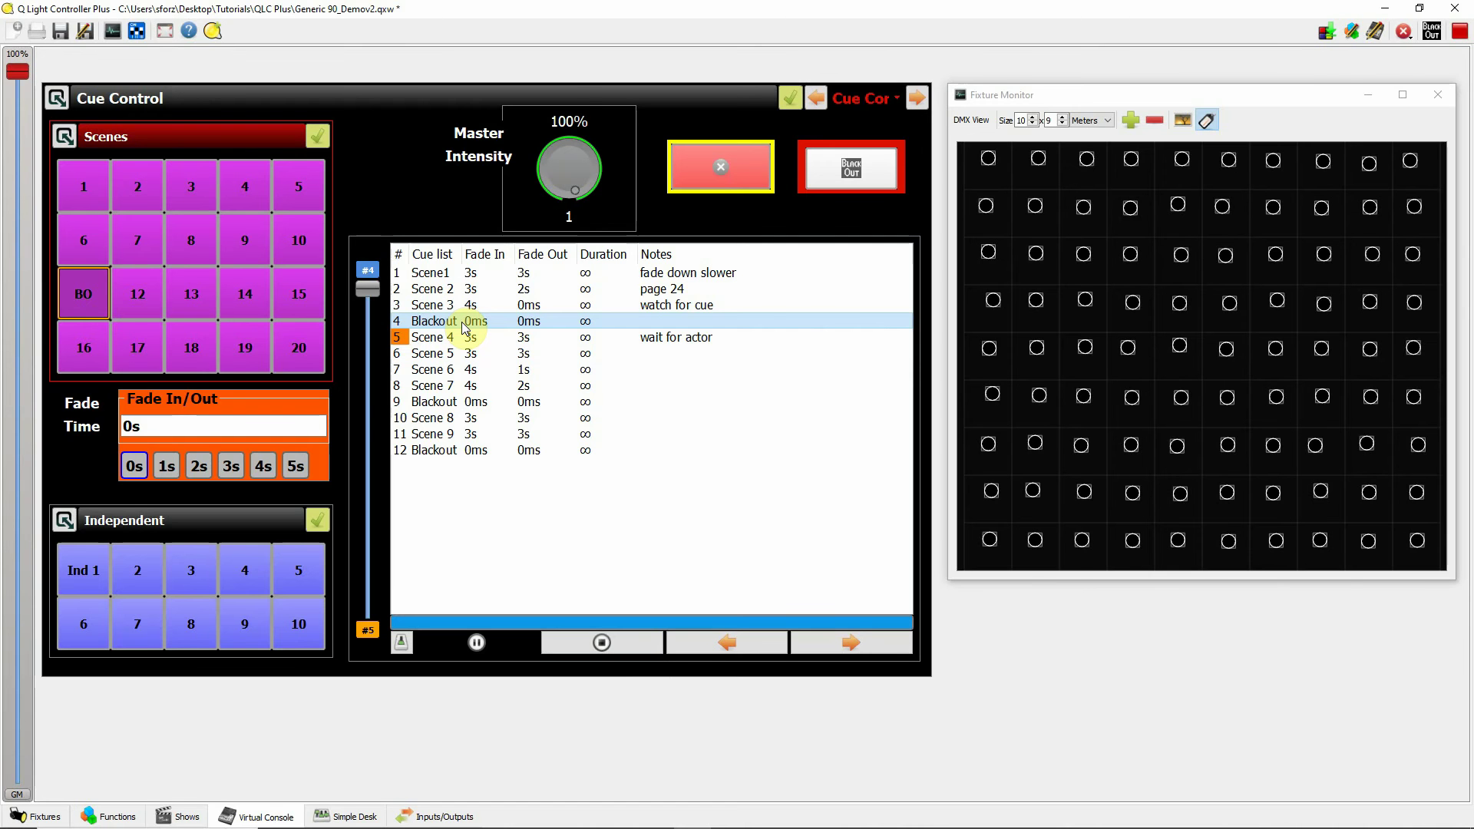
click(860, 645)
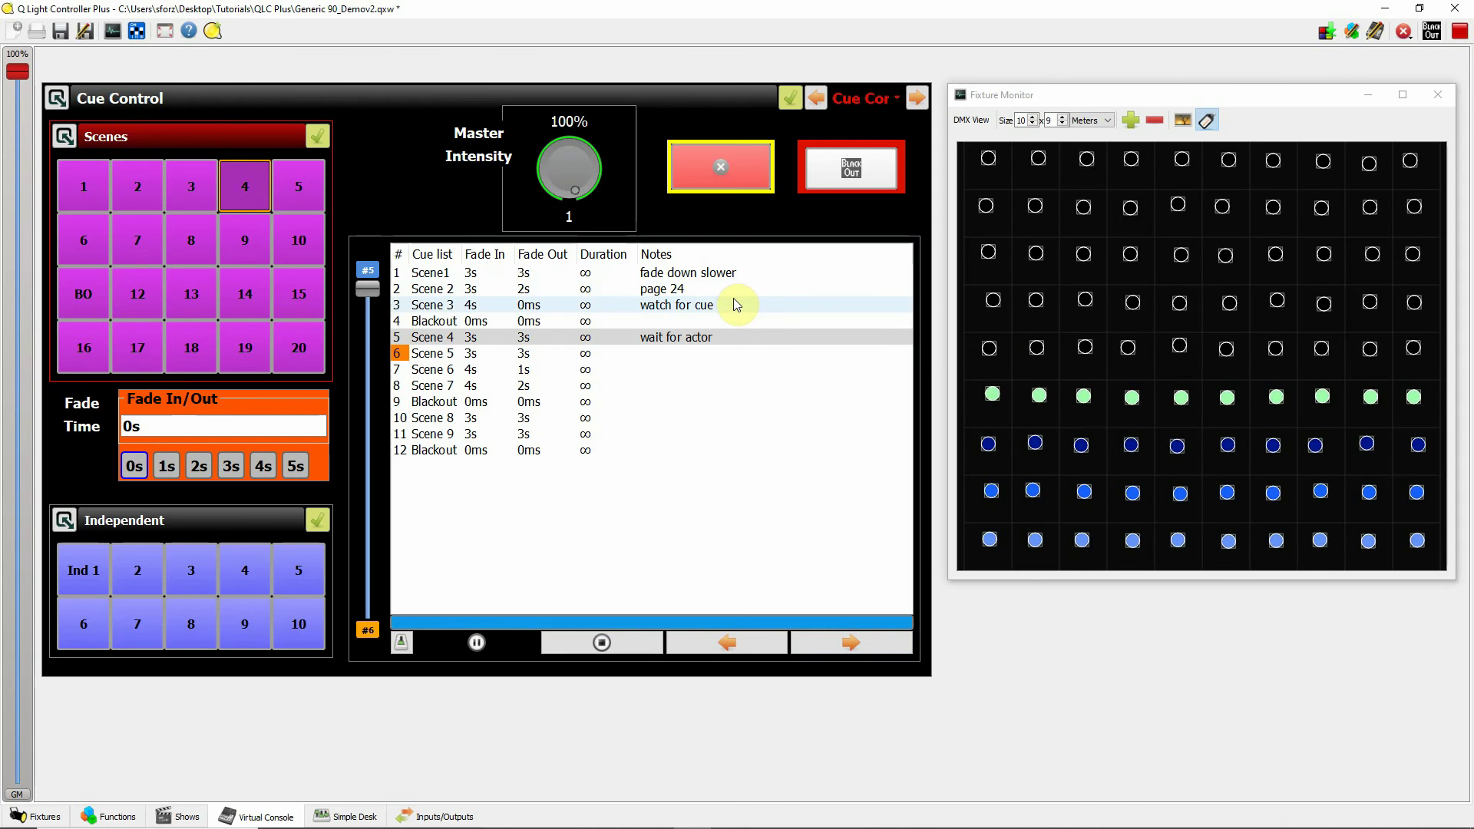
click(601, 645)
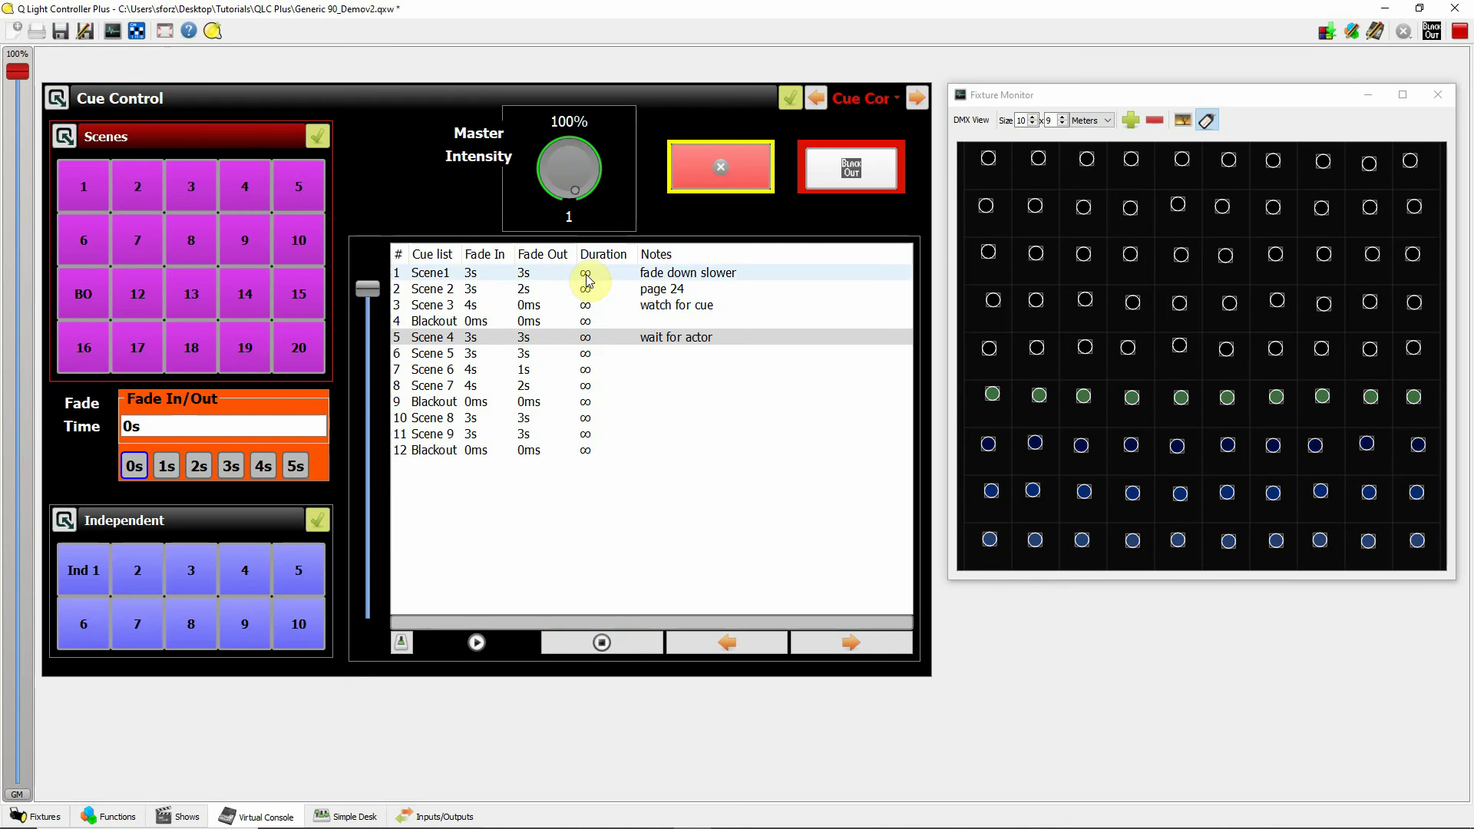
click(600, 645)
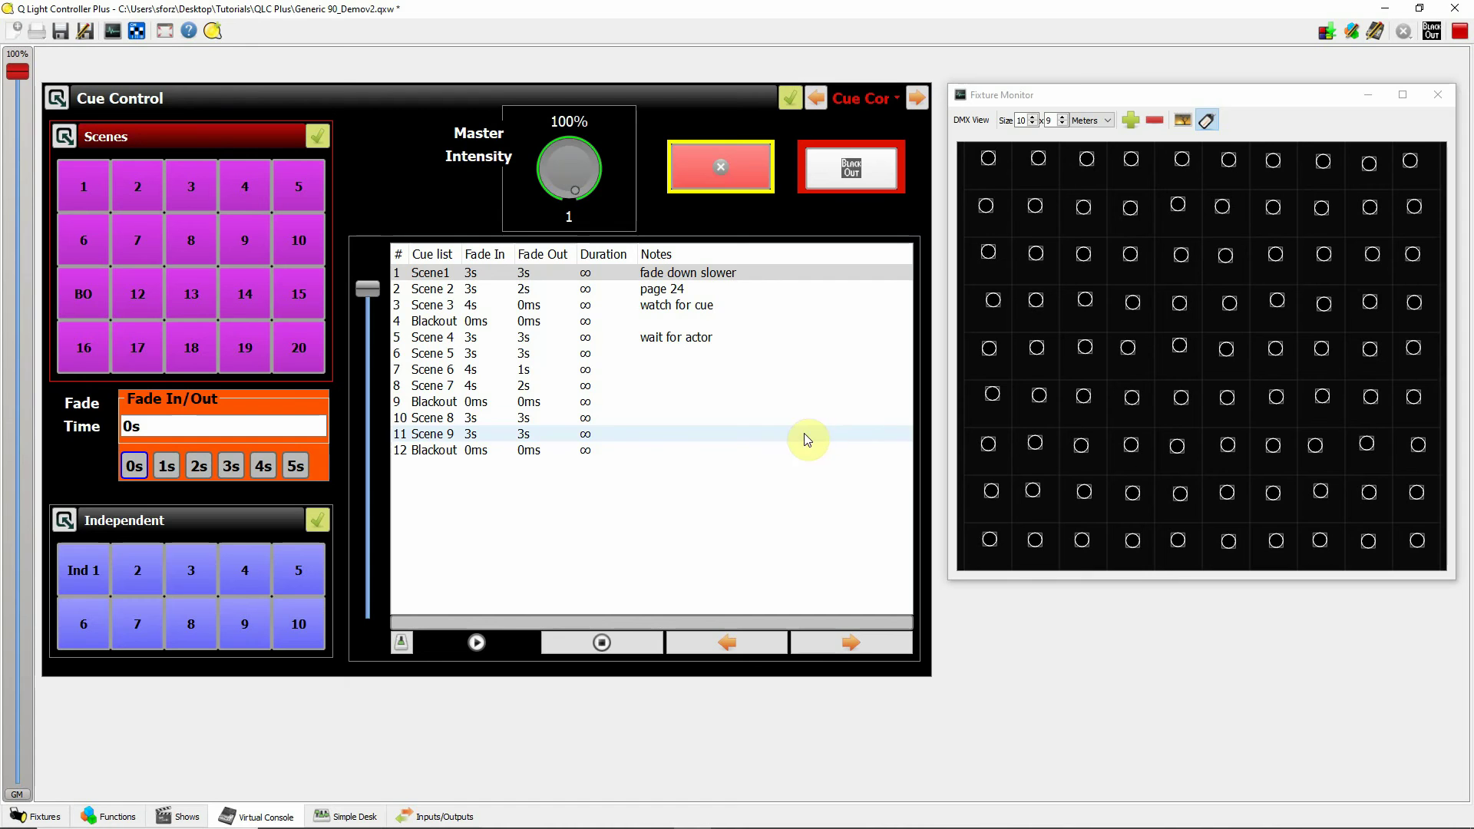
Step: Crossfade manually from Scene1 through Scene 2 to Scene 3 with the cue list's side fader, step back one cue and stop playback
click(478, 643)
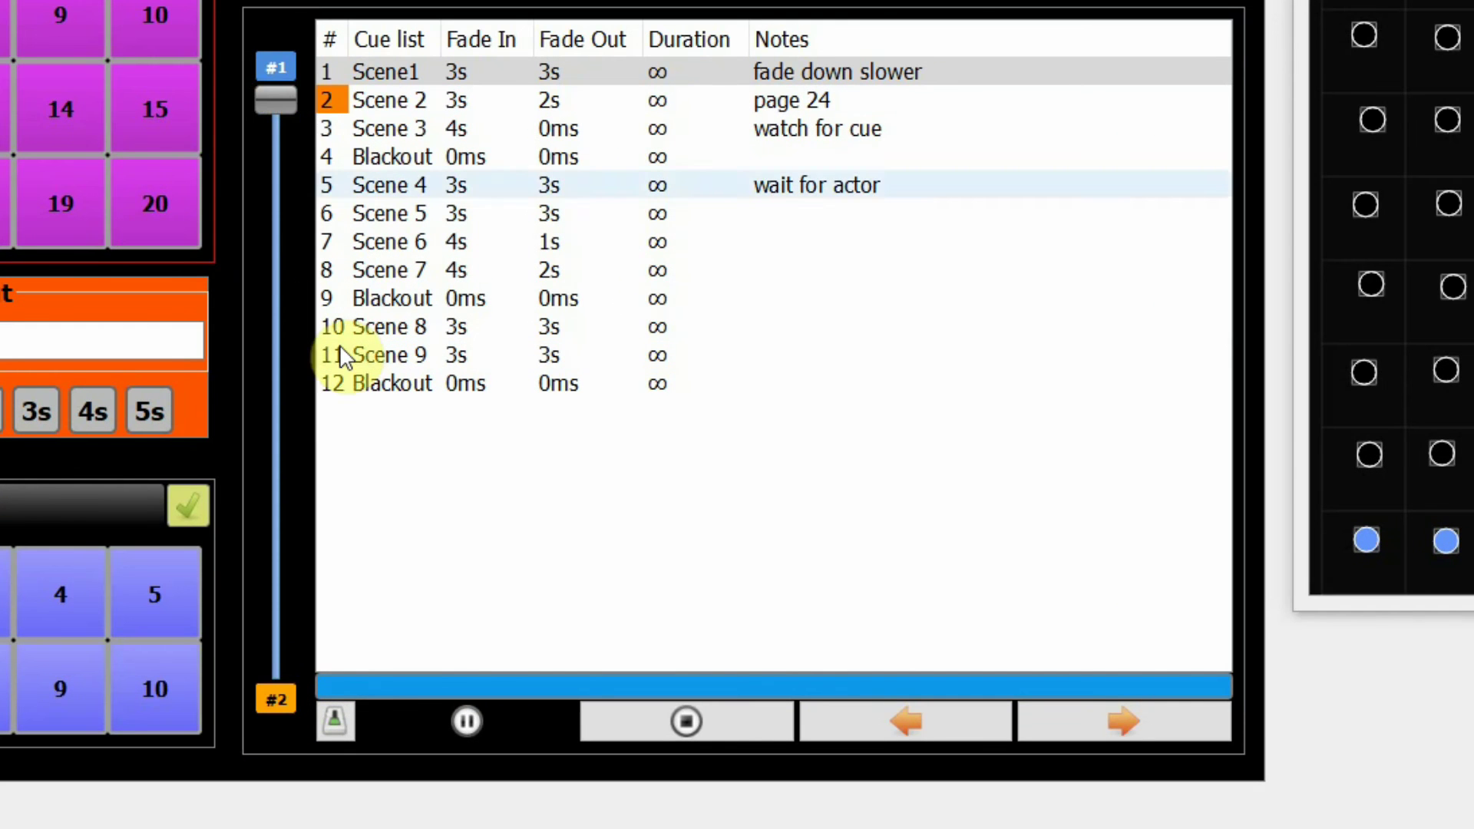
drag(275, 104, 282, 405)
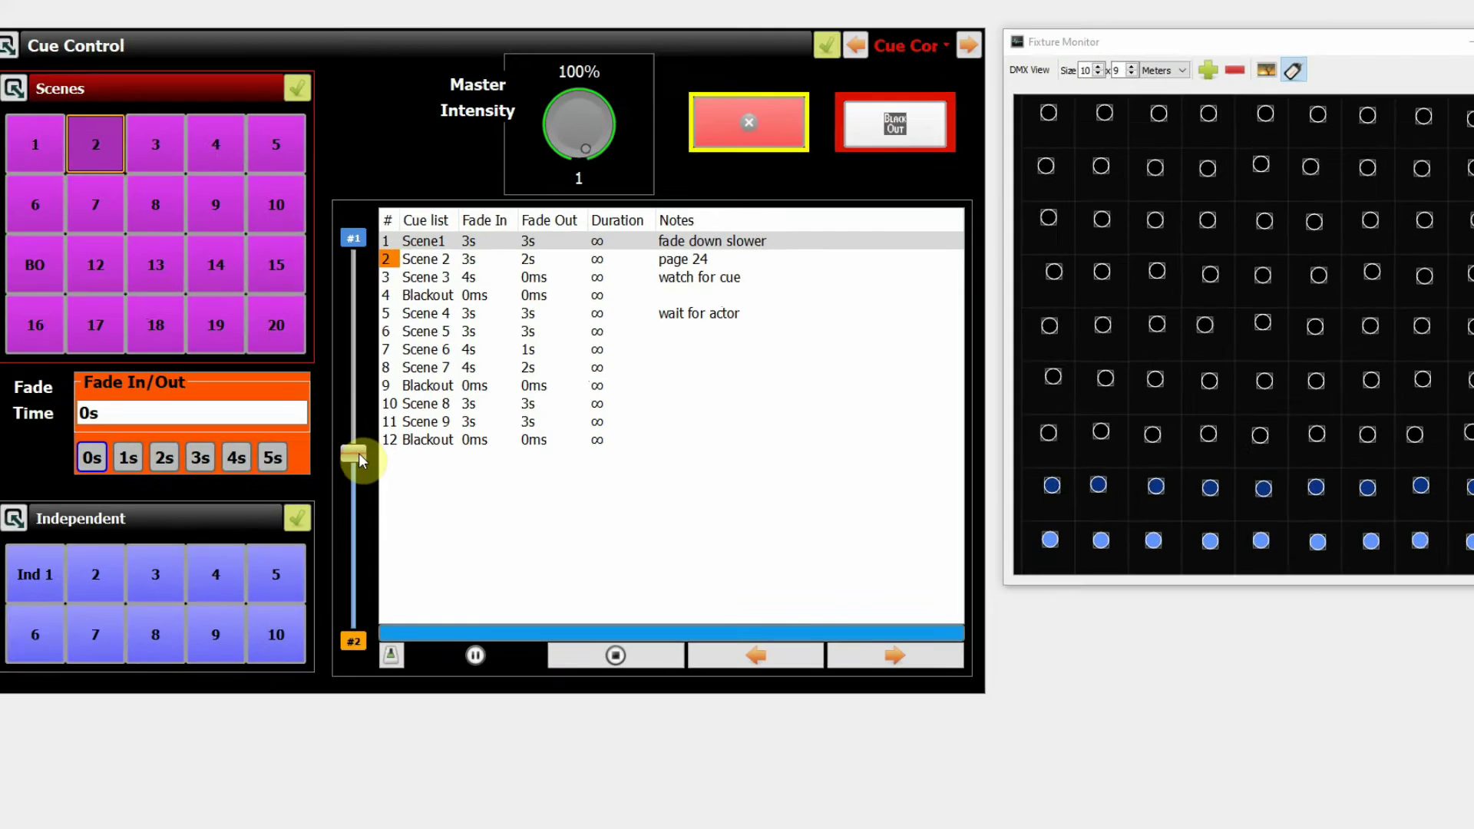
mouse_move(358, 453)
mouse_down()
mouse_move(374, 515)
mouse_move(368, 637)
mouse_up()
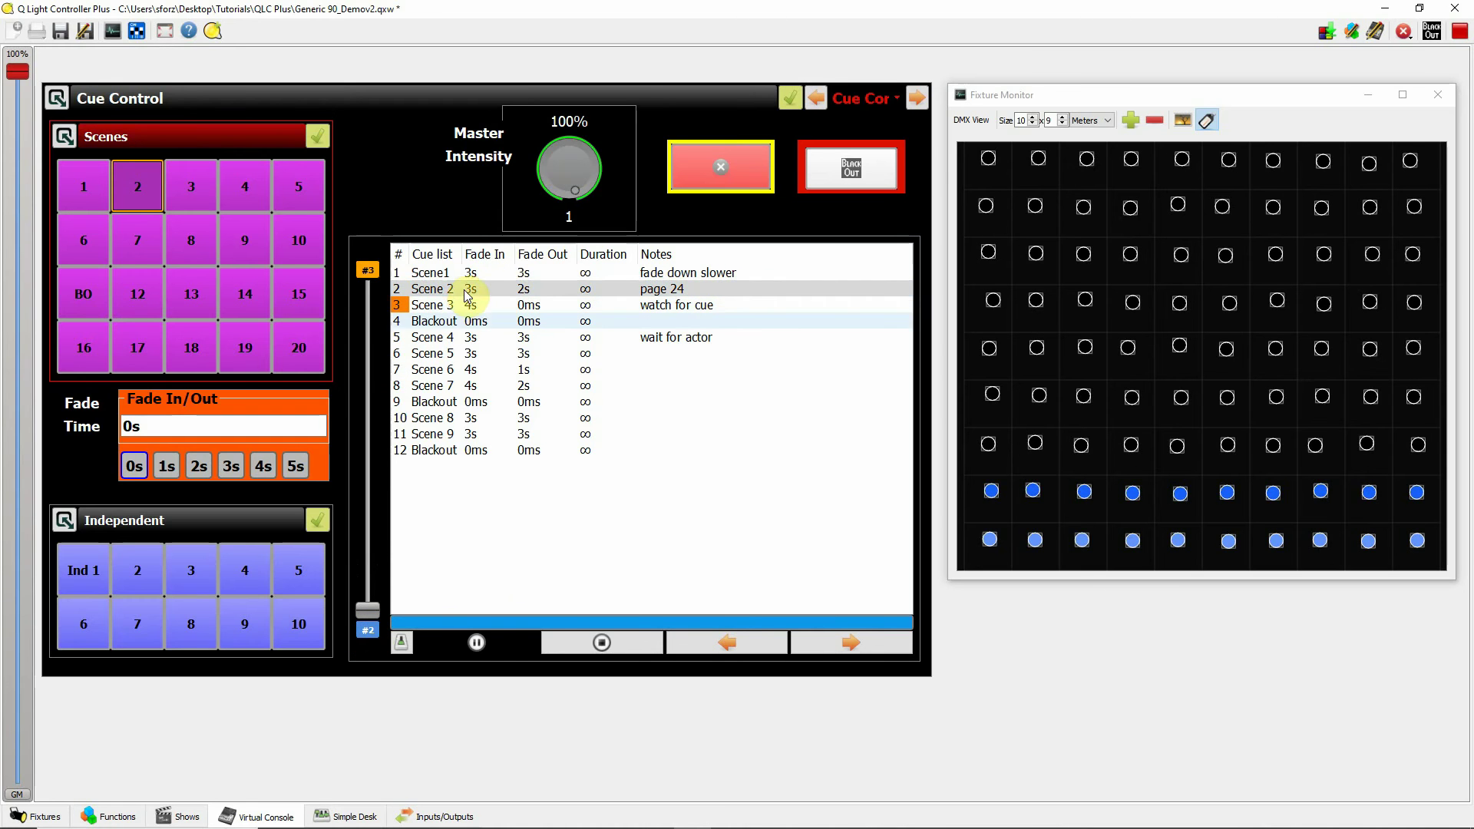
click(368, 611)
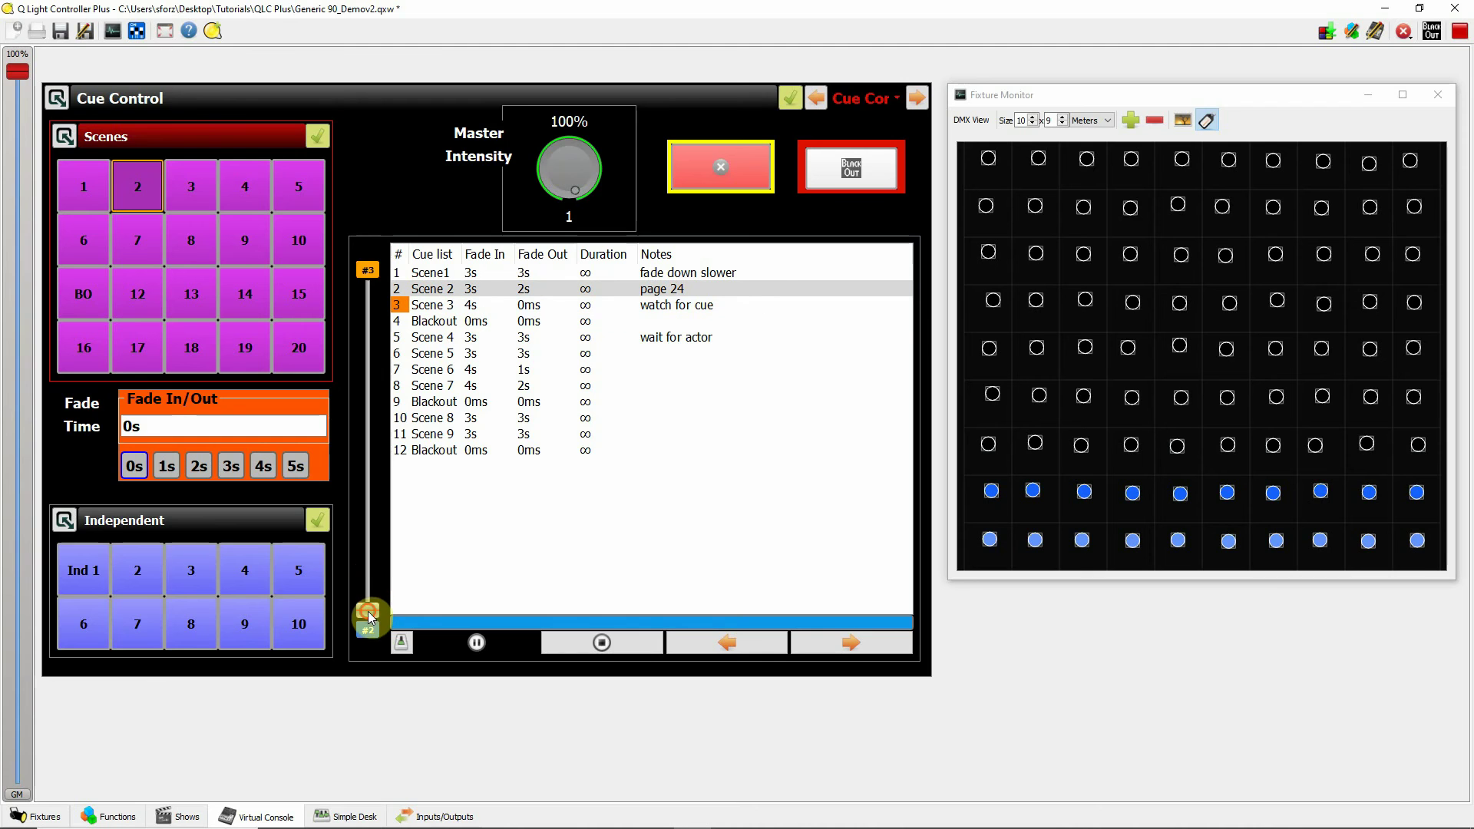
drag(367, 611, 382, 288)
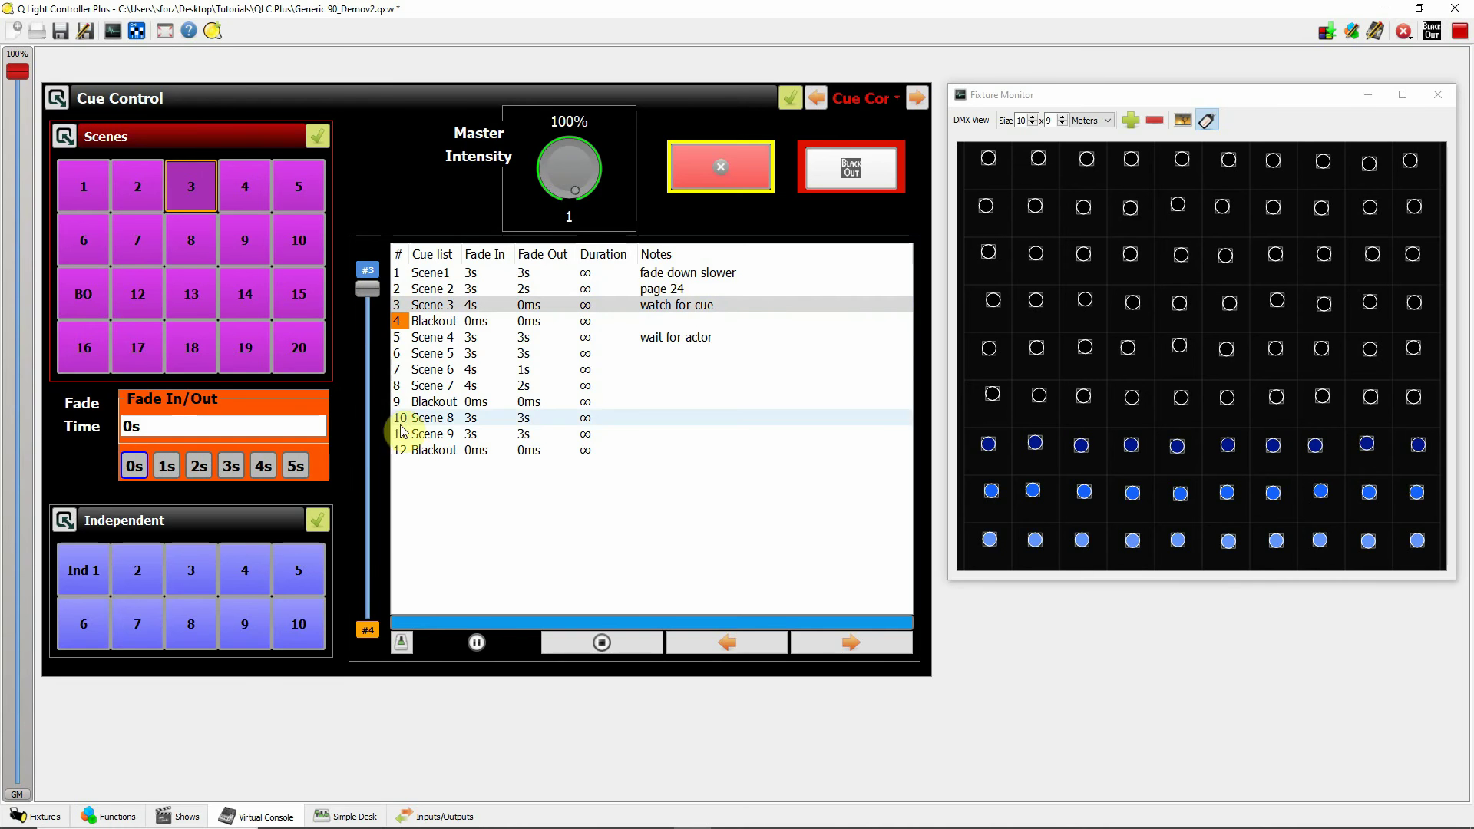
click(728, 646)
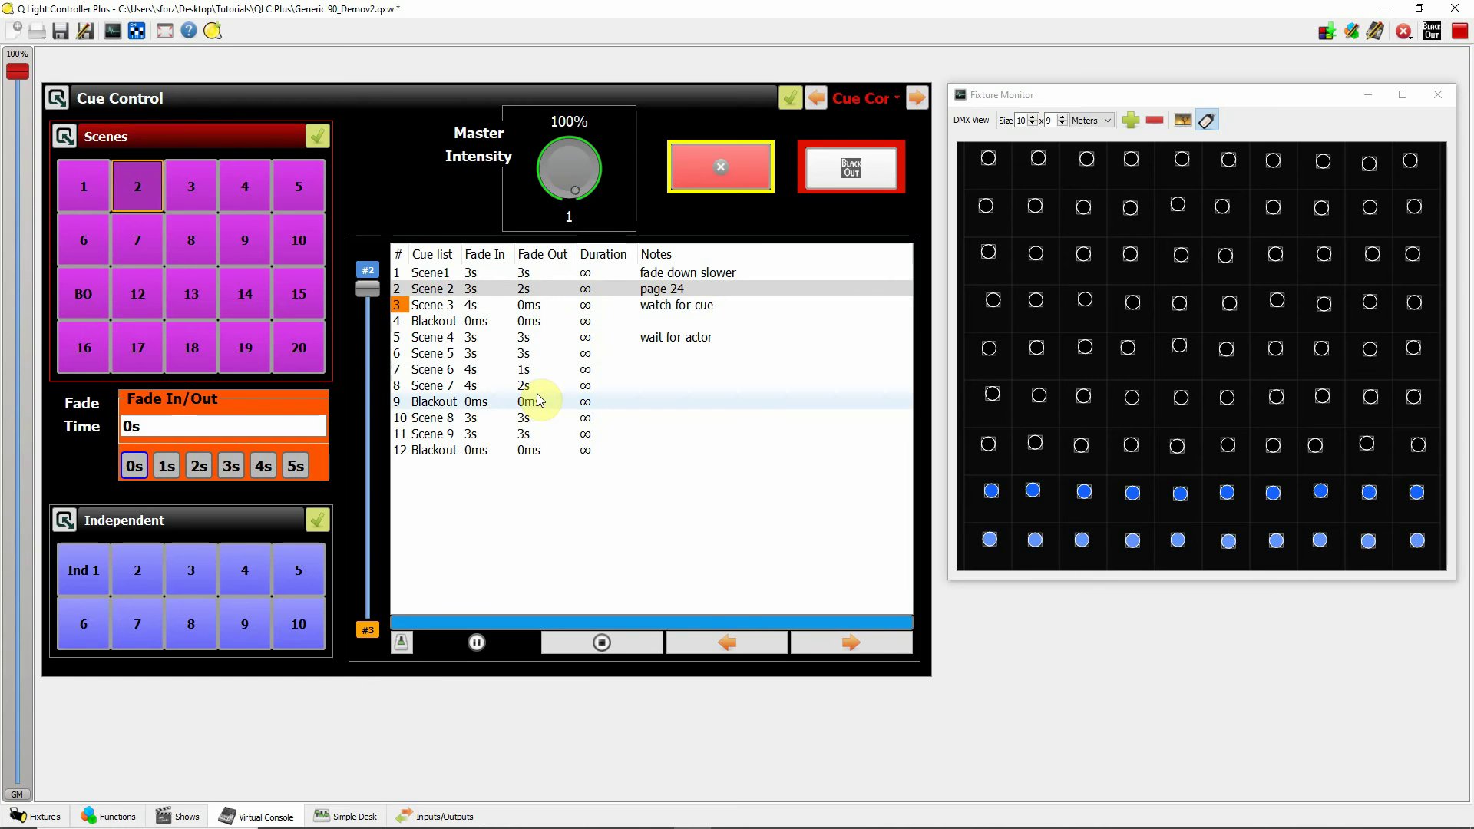
key(space)
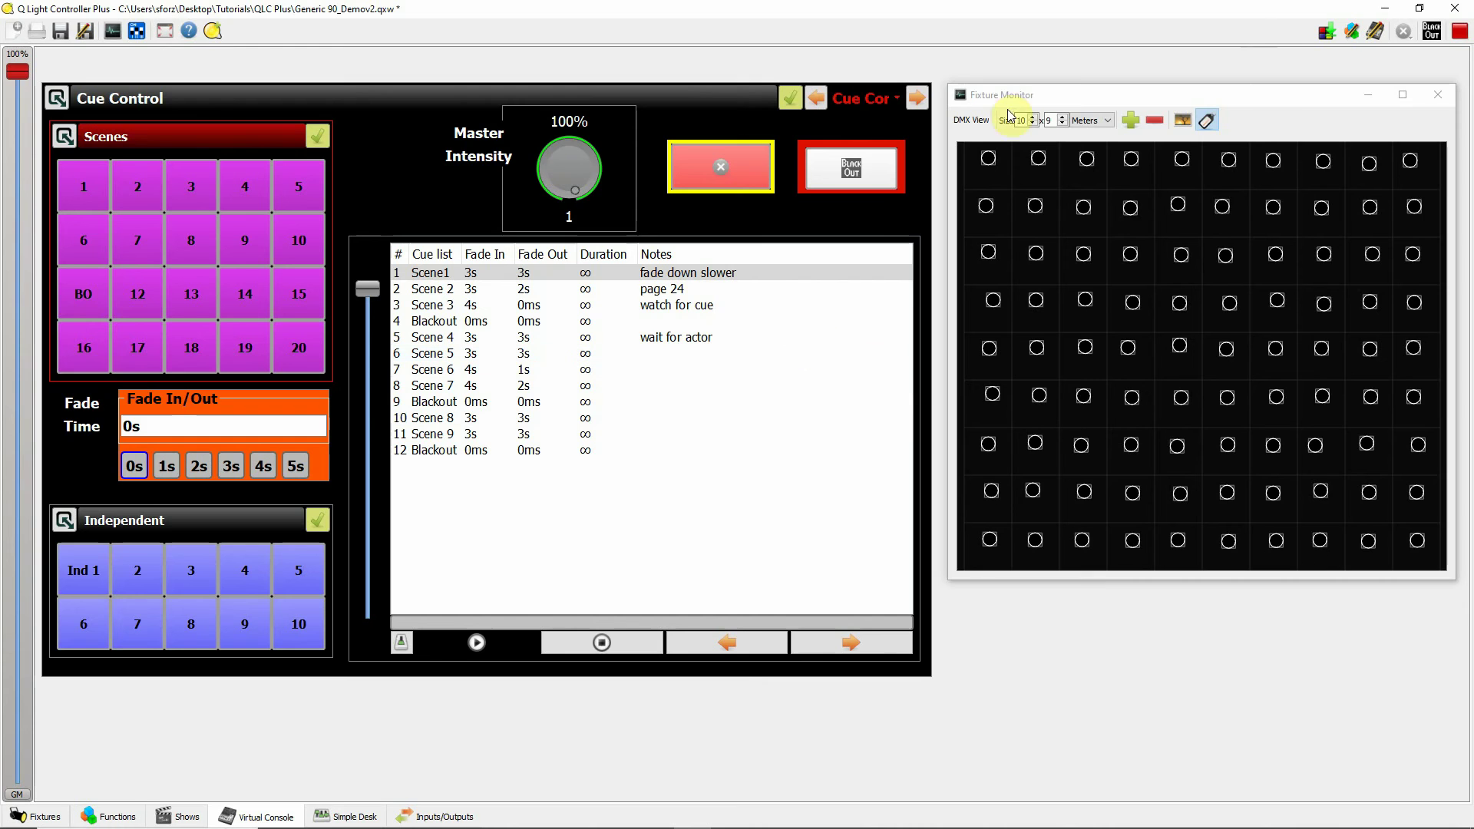
Step: Close the fixture monitor and switch the virtual console back to design mode
drag(1296, 103, 1209, 138)
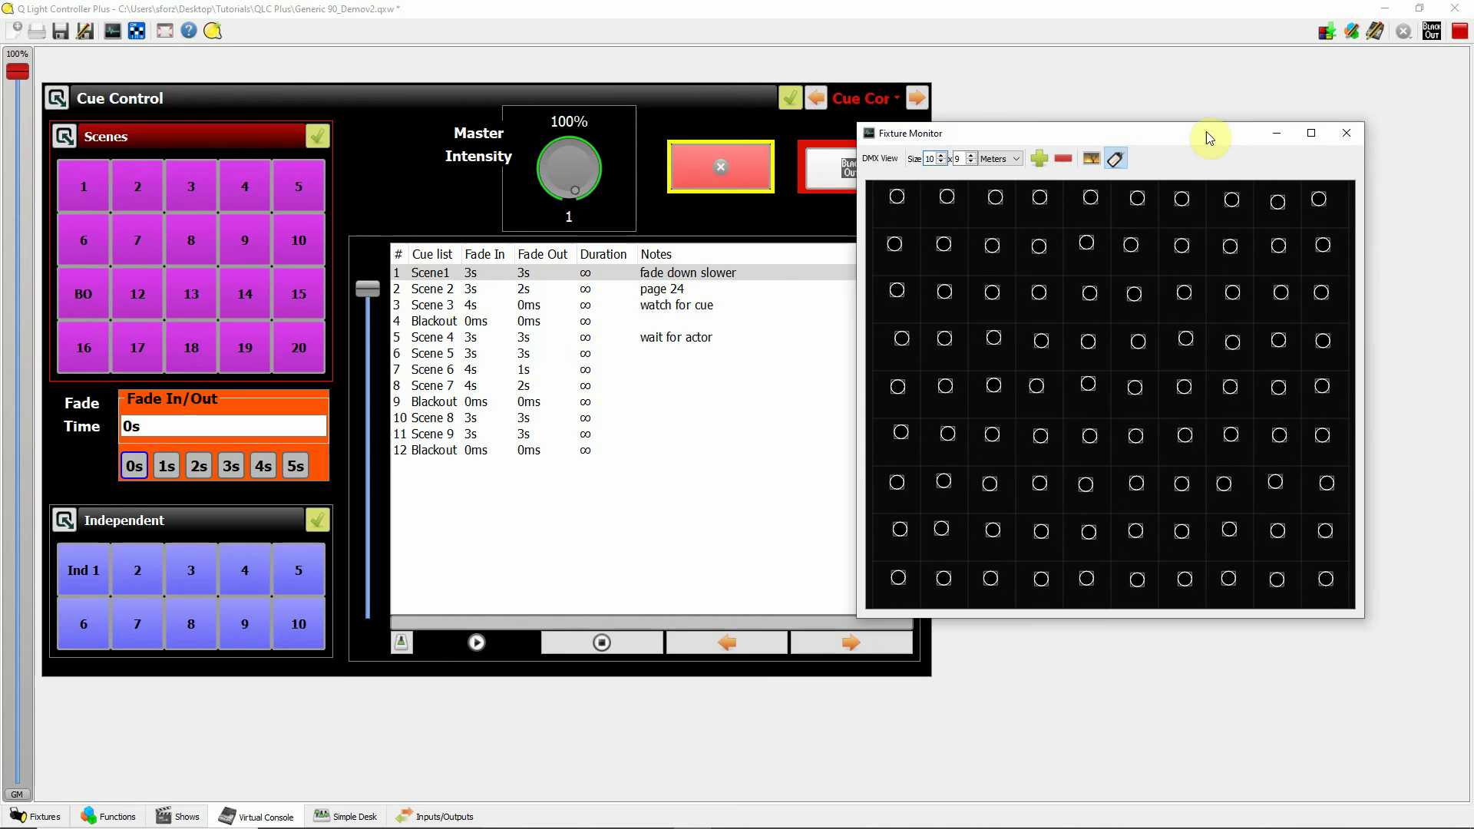
click(1352, 135)
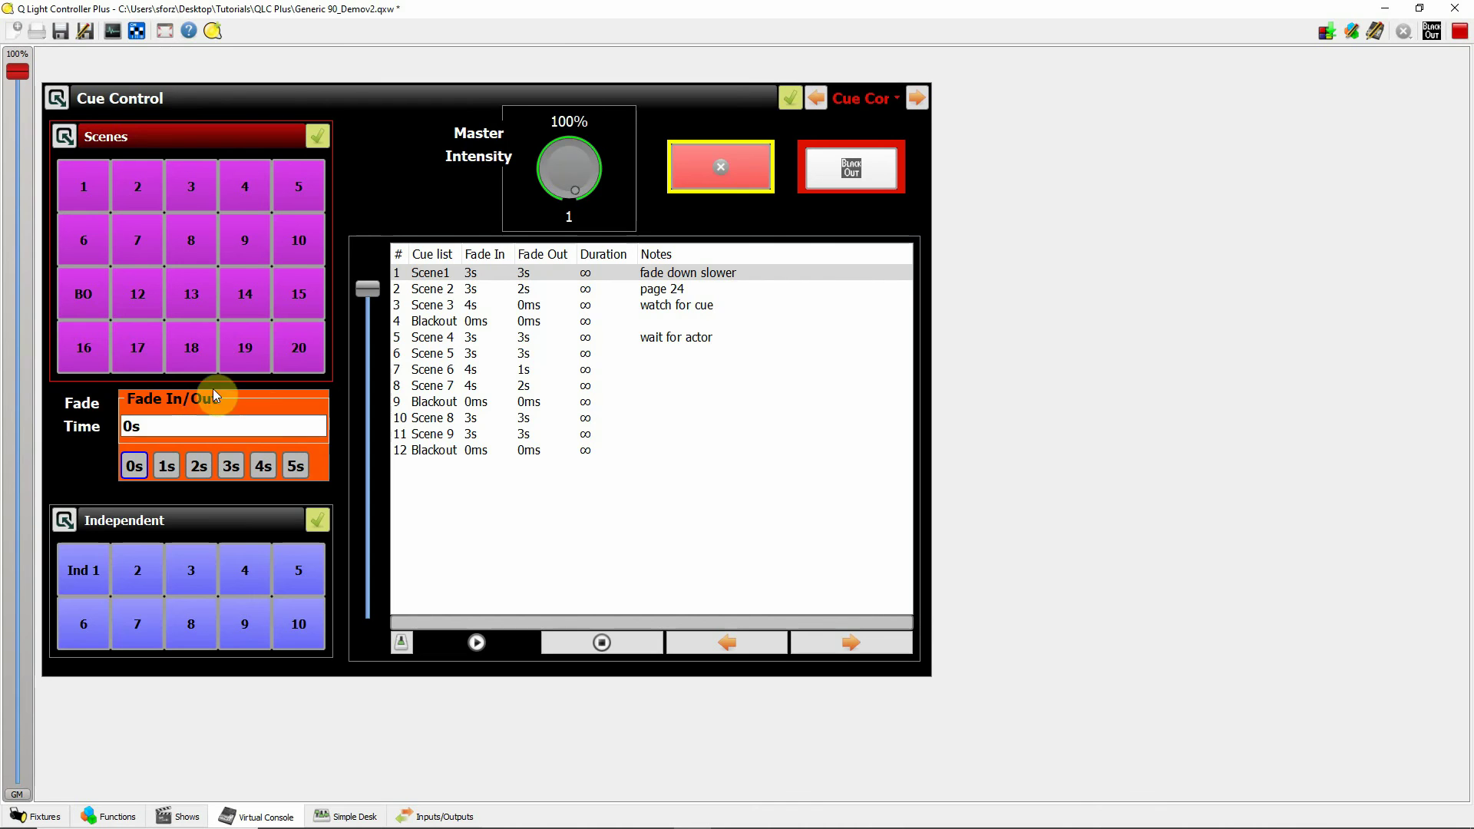
key(F12)
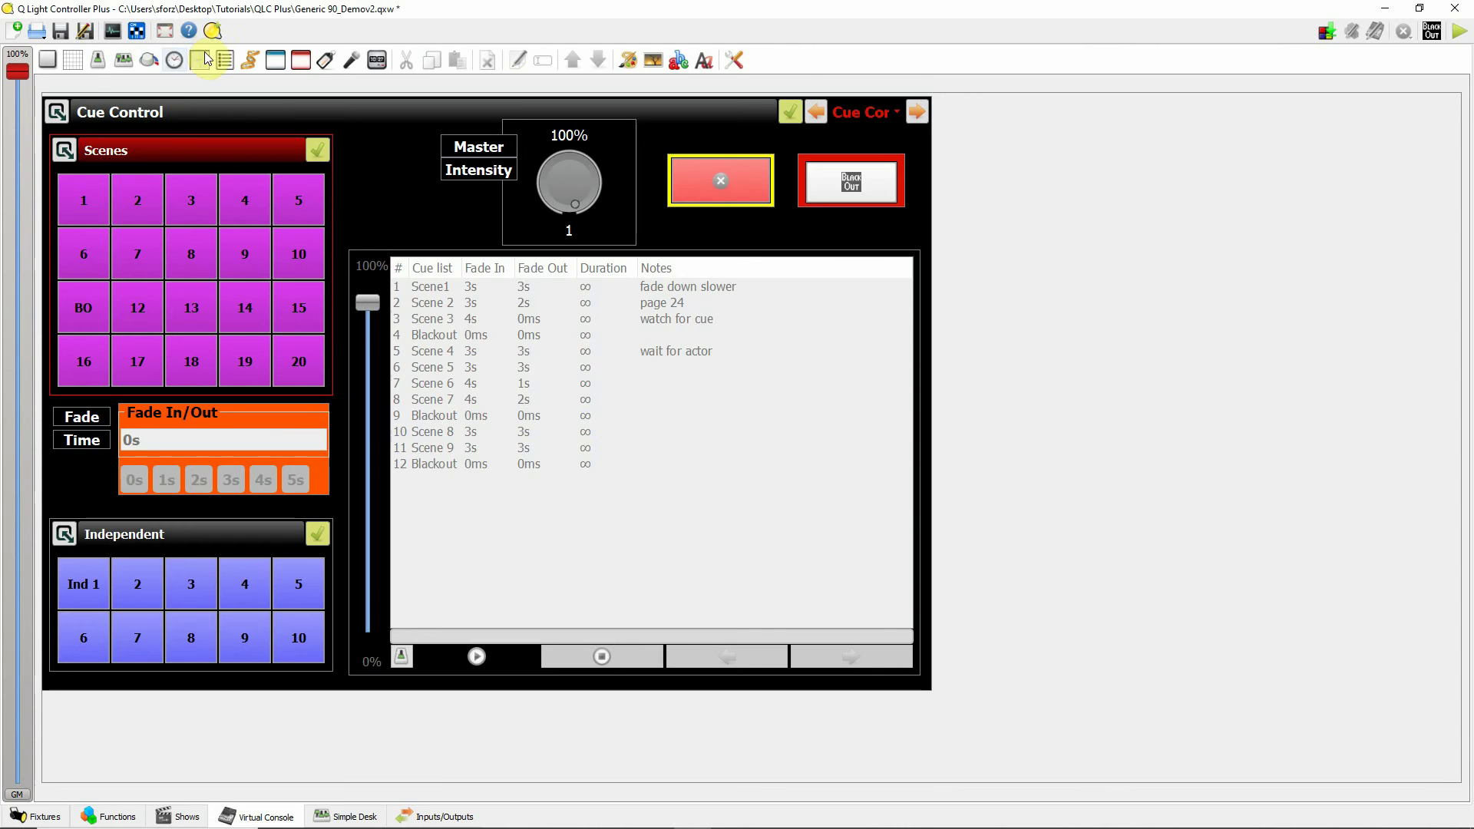
Step: Add a speed dial widget in the empty area beside the Cue Control frame and enlarge it to about double size
click(174, 60)
drag(1265, 347, 1063, 193)
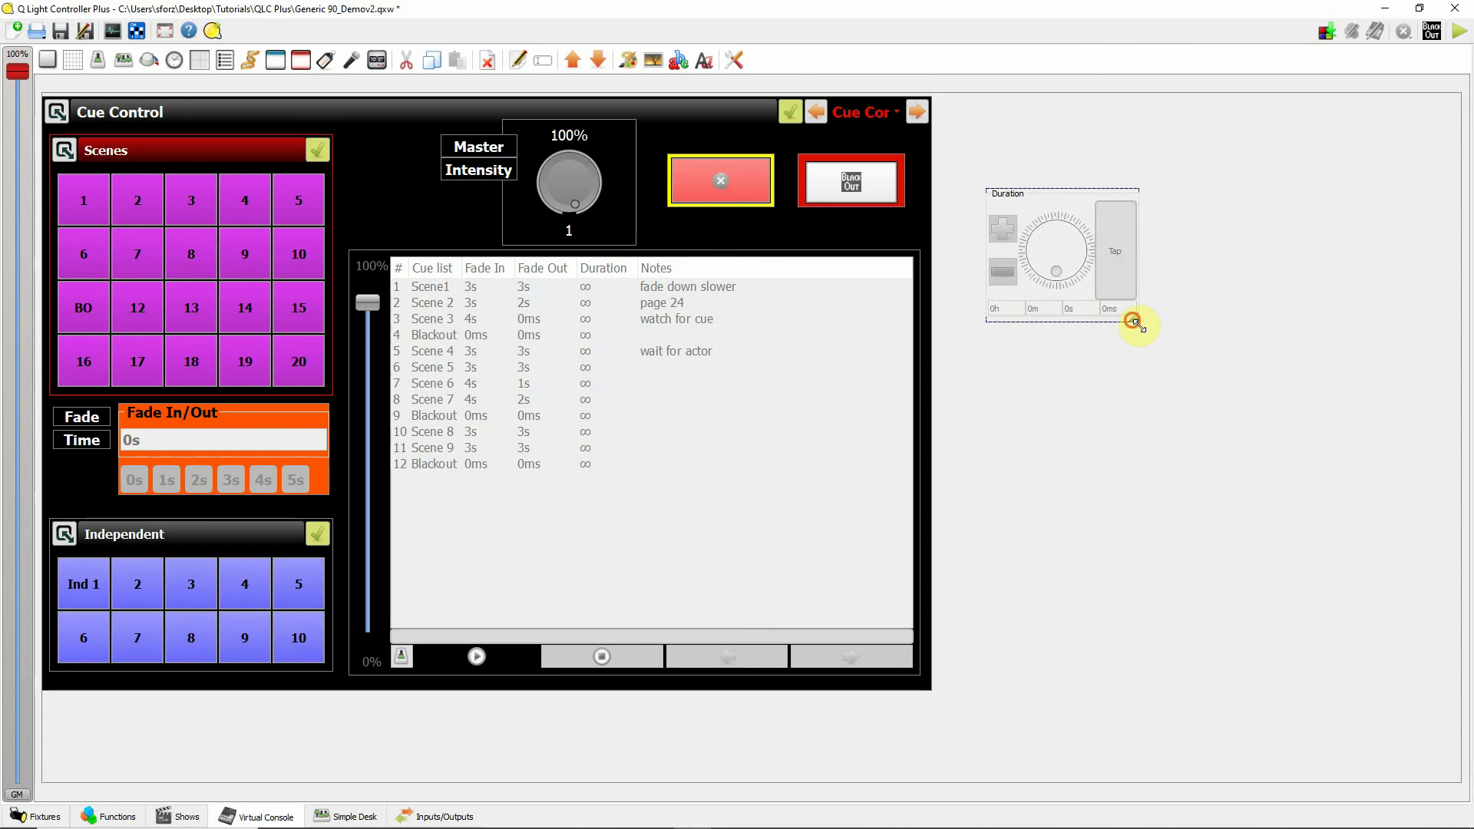
drag(1137, 320, 1289, 470)
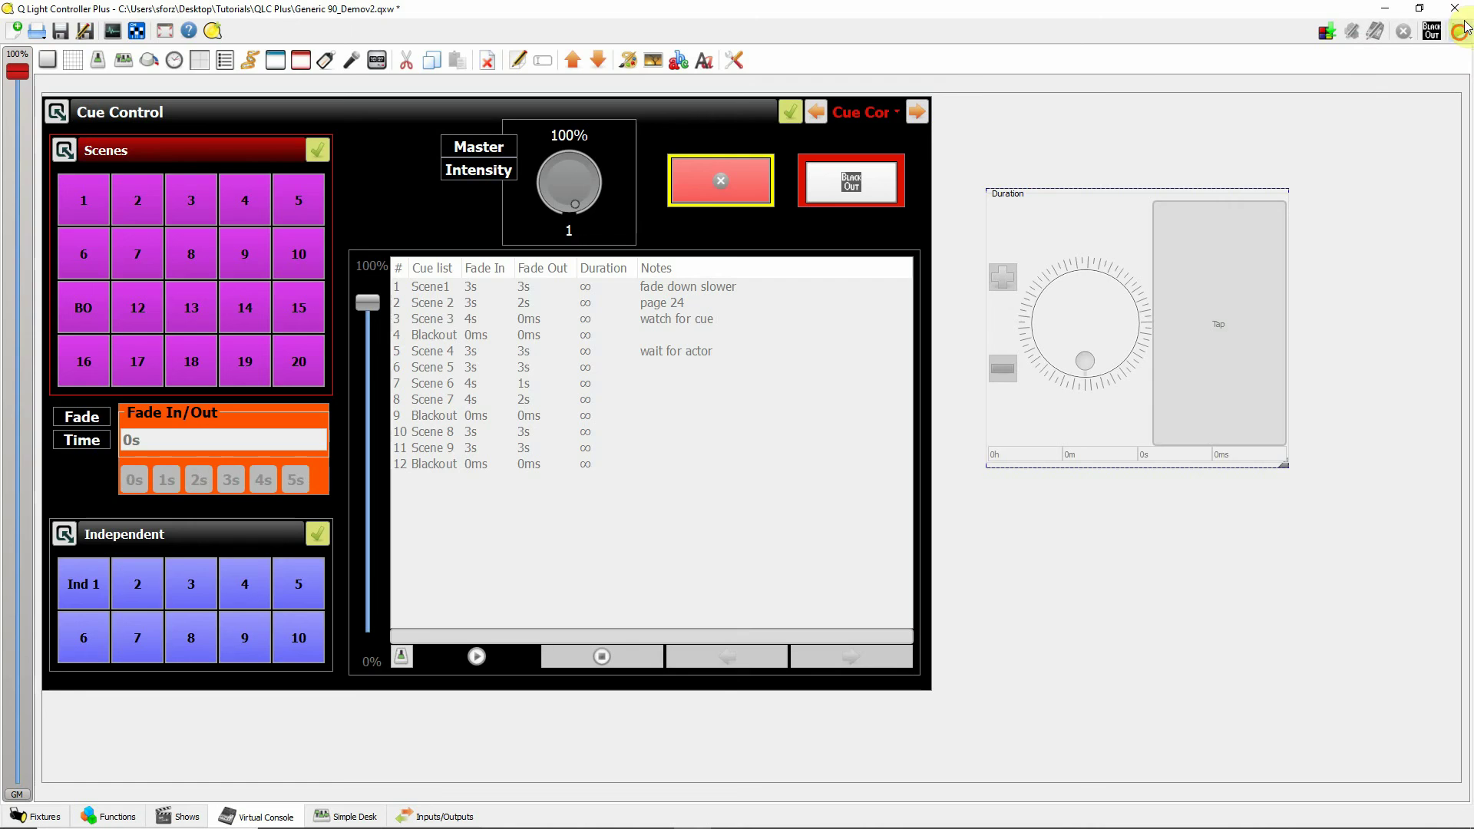
Step: Run the console in operate mode and try raising the new speed dial's duration to about 1 s
click(1460, 32)
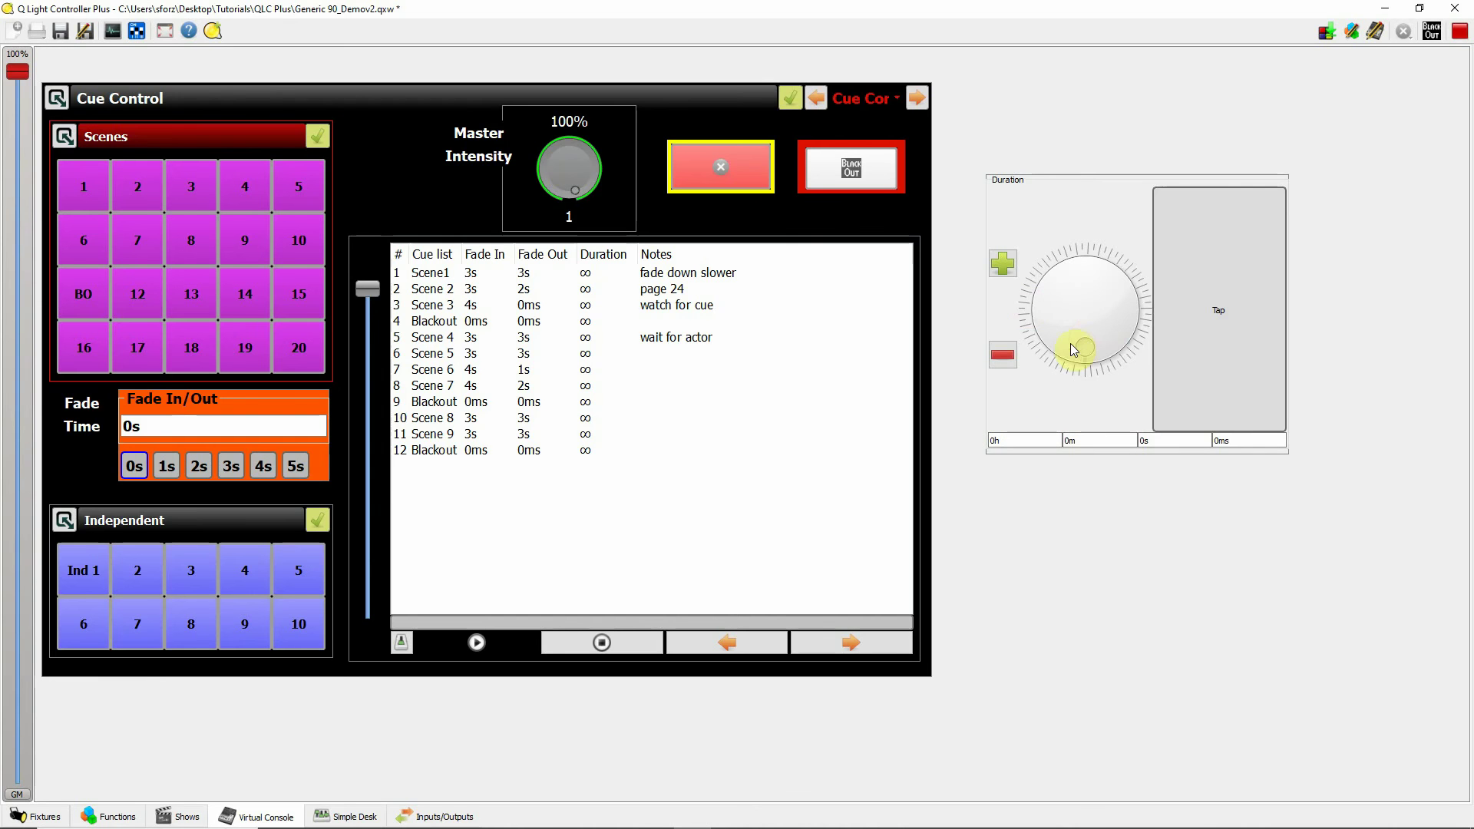
mouse_move(1071, 342)
mouse_down()
mouse_move(1073, 315)
mouse_move(1116, 298)
mouse_move(1056, 326)
mouse_move(1020, 264)
mouse_move(1004, 265)
mouse_up()
click(1004, 264)
click(1158, 439)
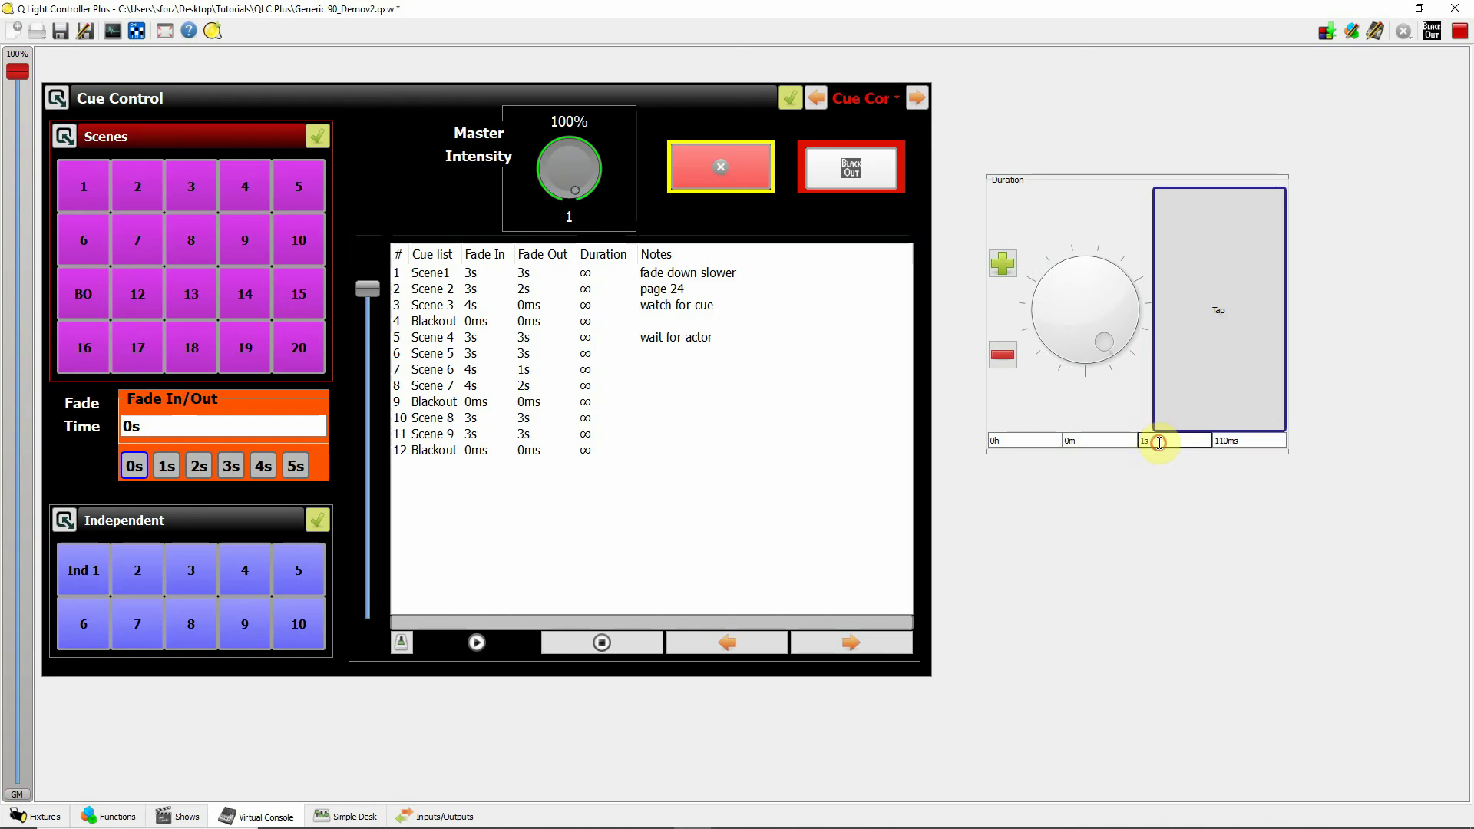
Step: Return to design mode and delete the new Duration speed dial widget
click(1460, 32)
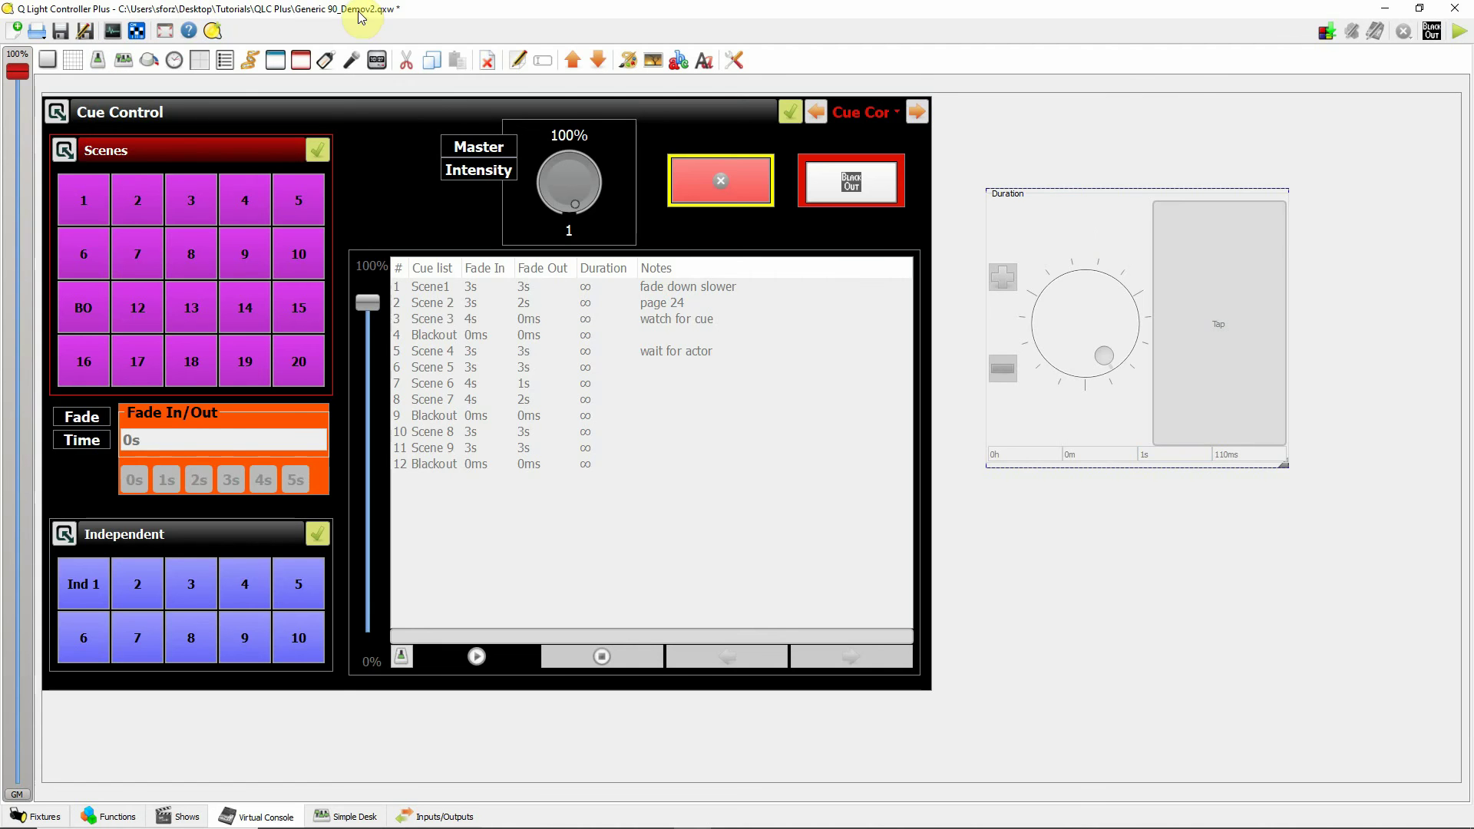
click(486, 63)
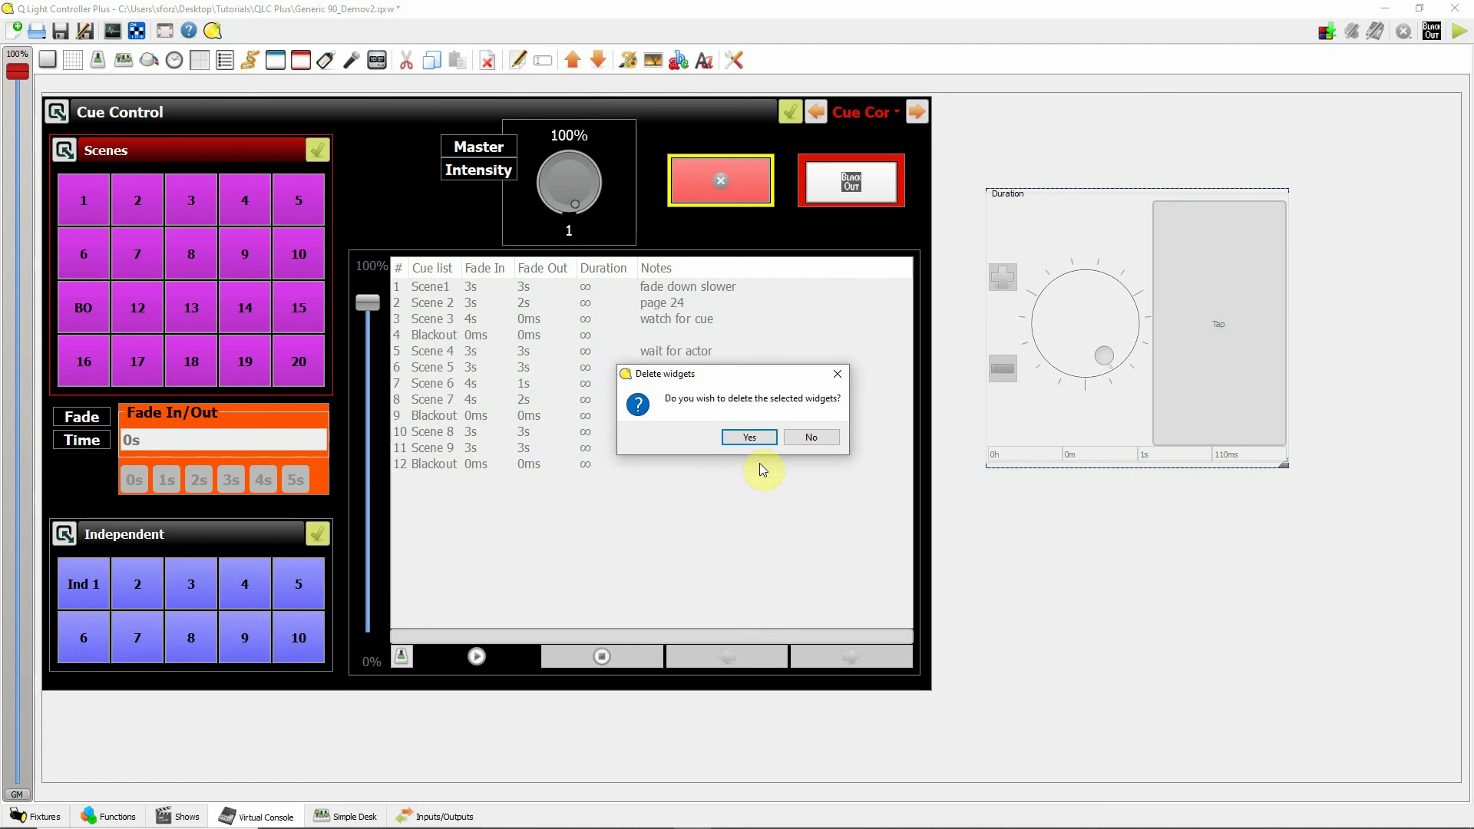
click(751, 438)
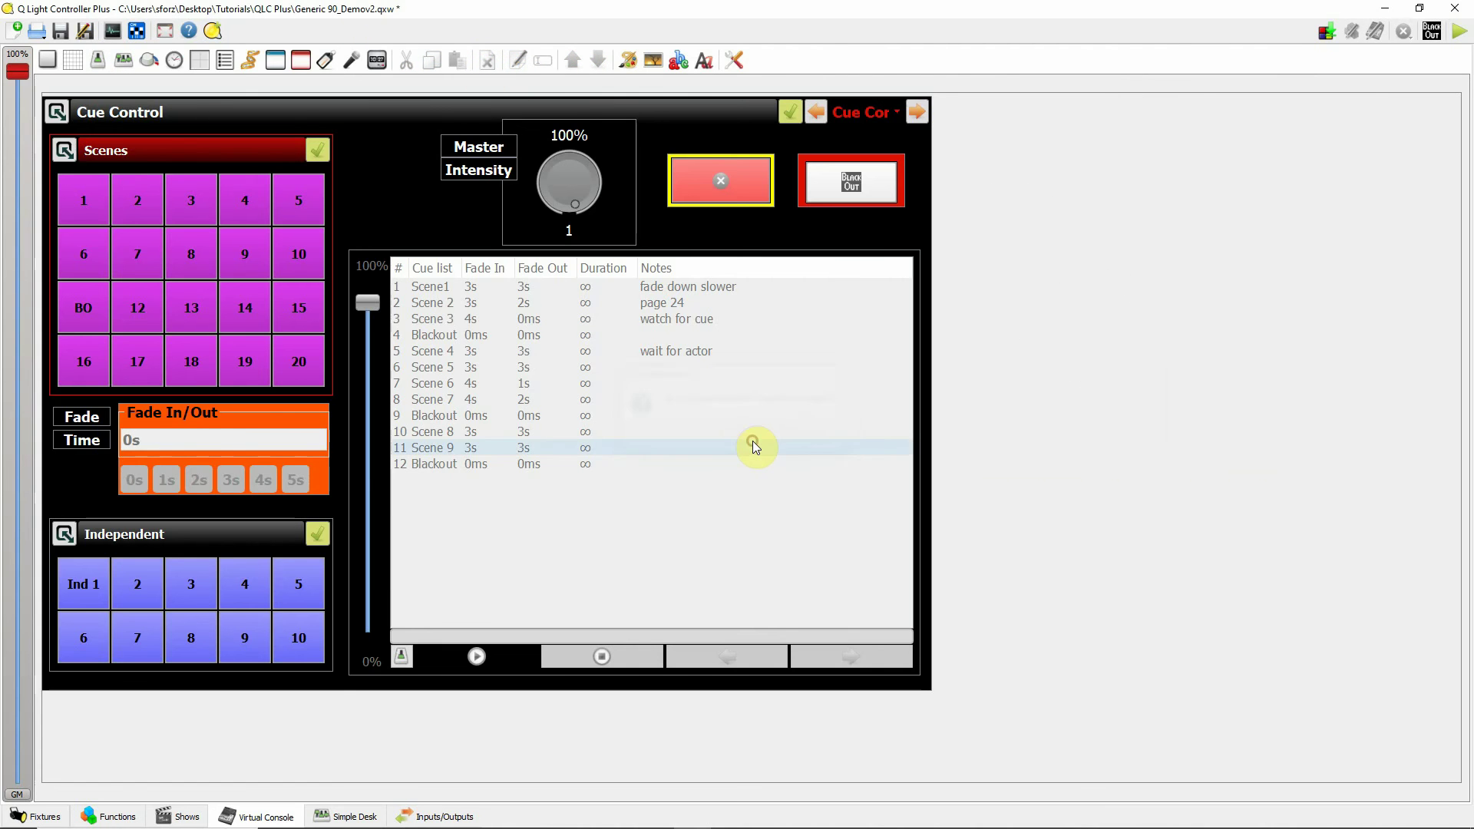
Step: Examine the assigned functions and the time presets in the Fade In/Out speed dial's properties
double_click(238, 412)
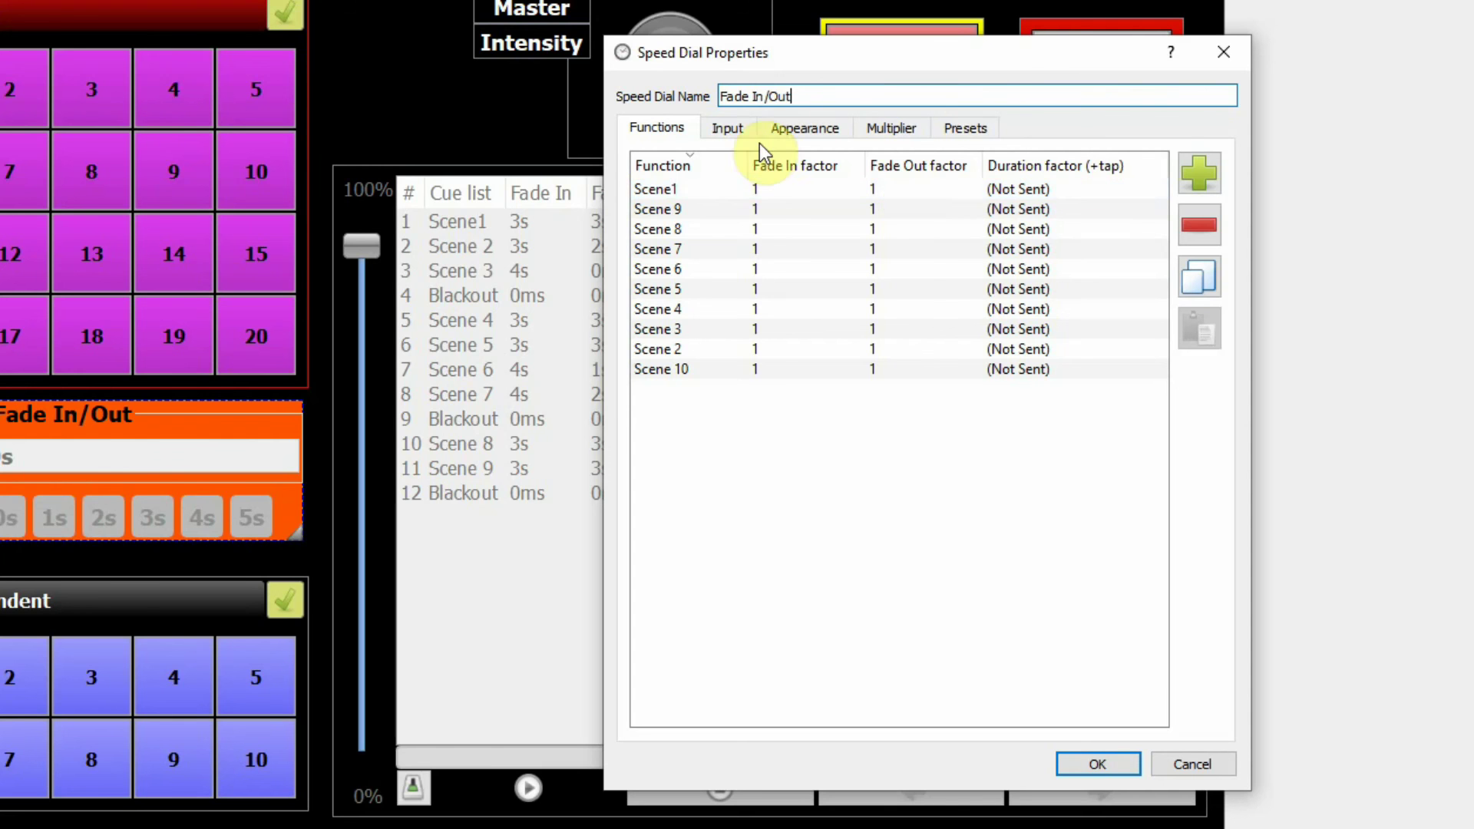
click(981, 136)
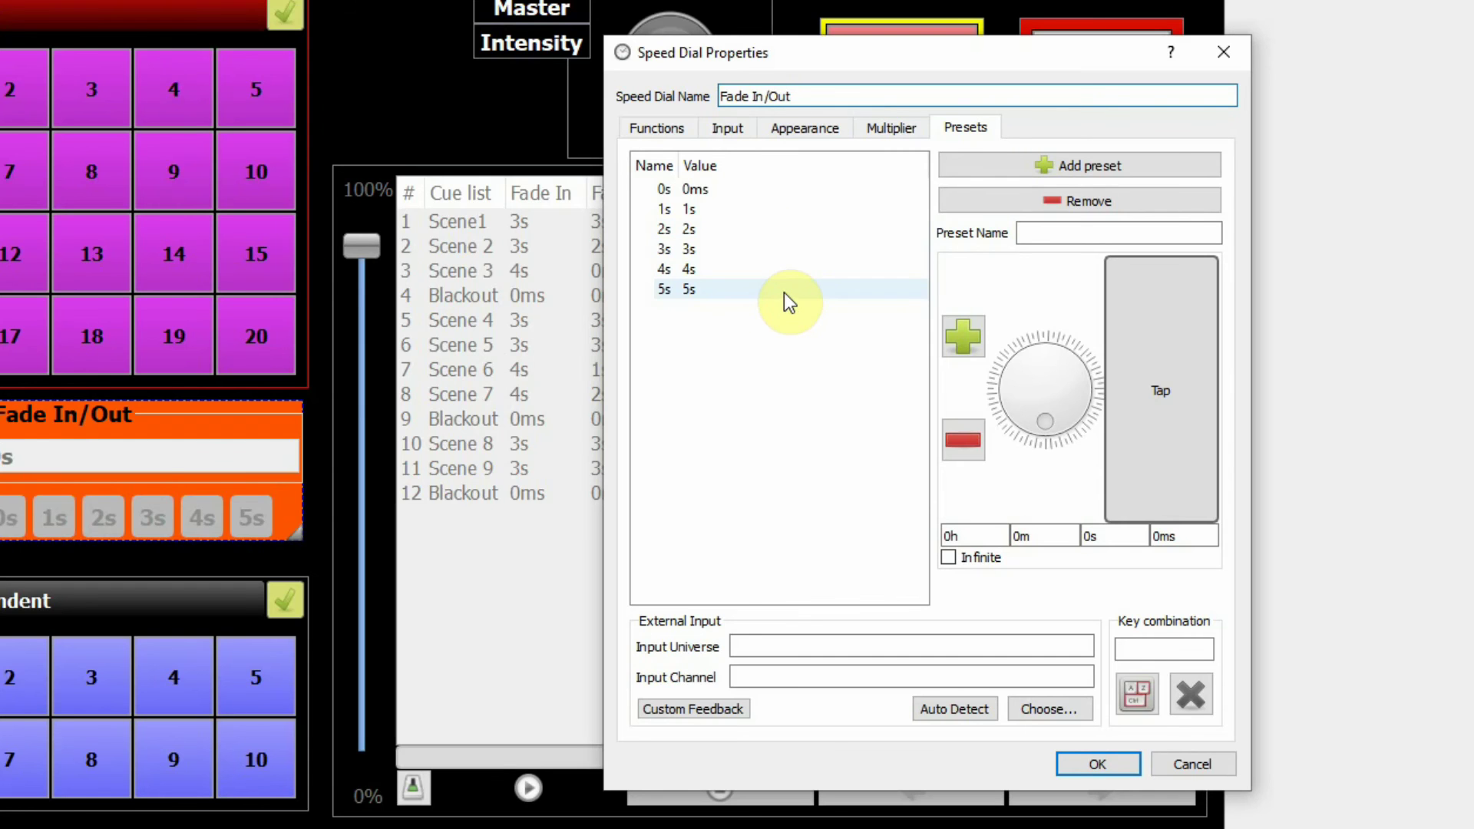
click(656, 126)
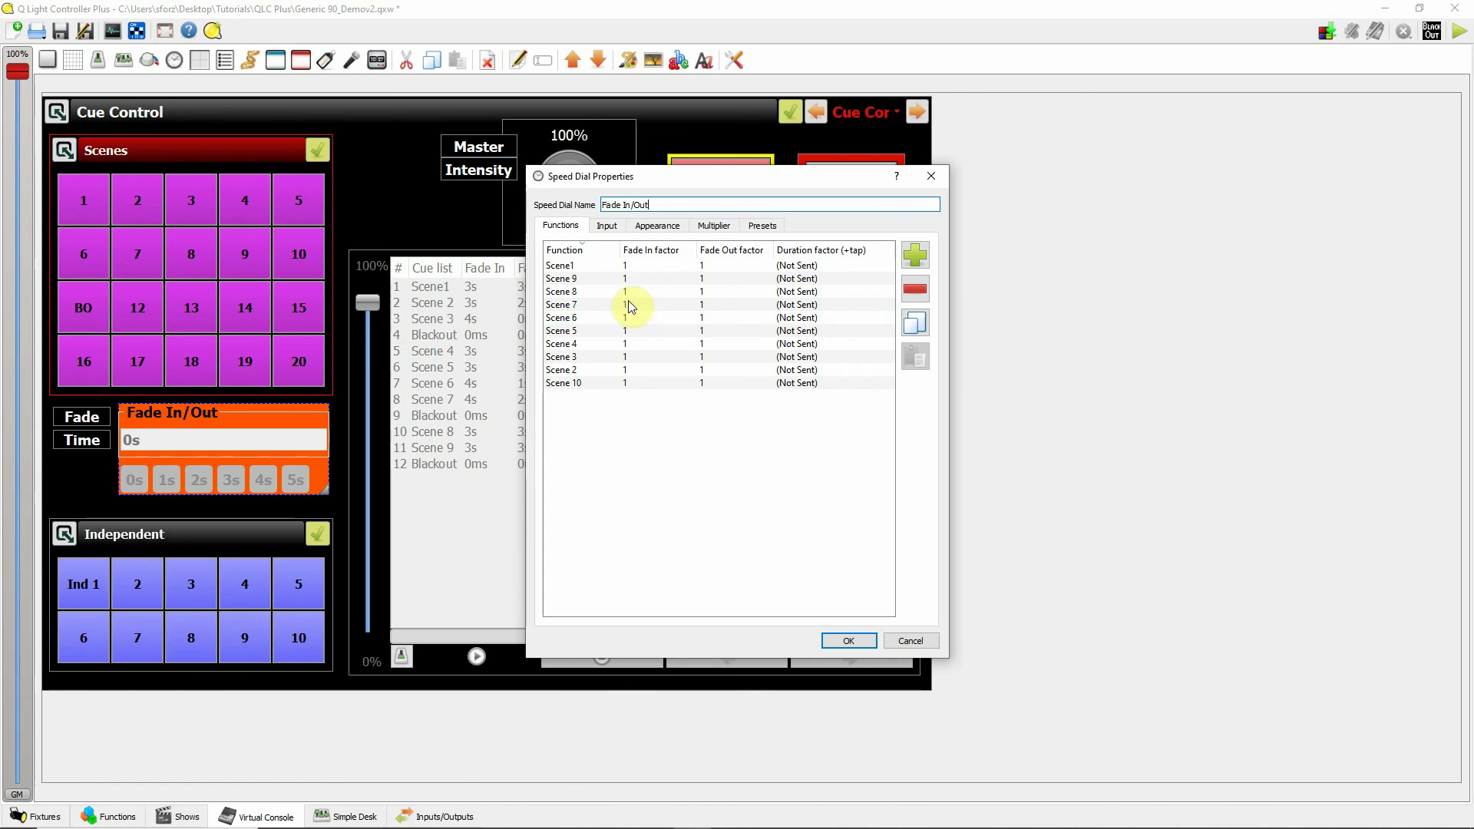
Step: Look through the functions available to add to the Fade In/Out speed dial, and cancel the selection without adding any
click(182, 229)
click(914, 254)
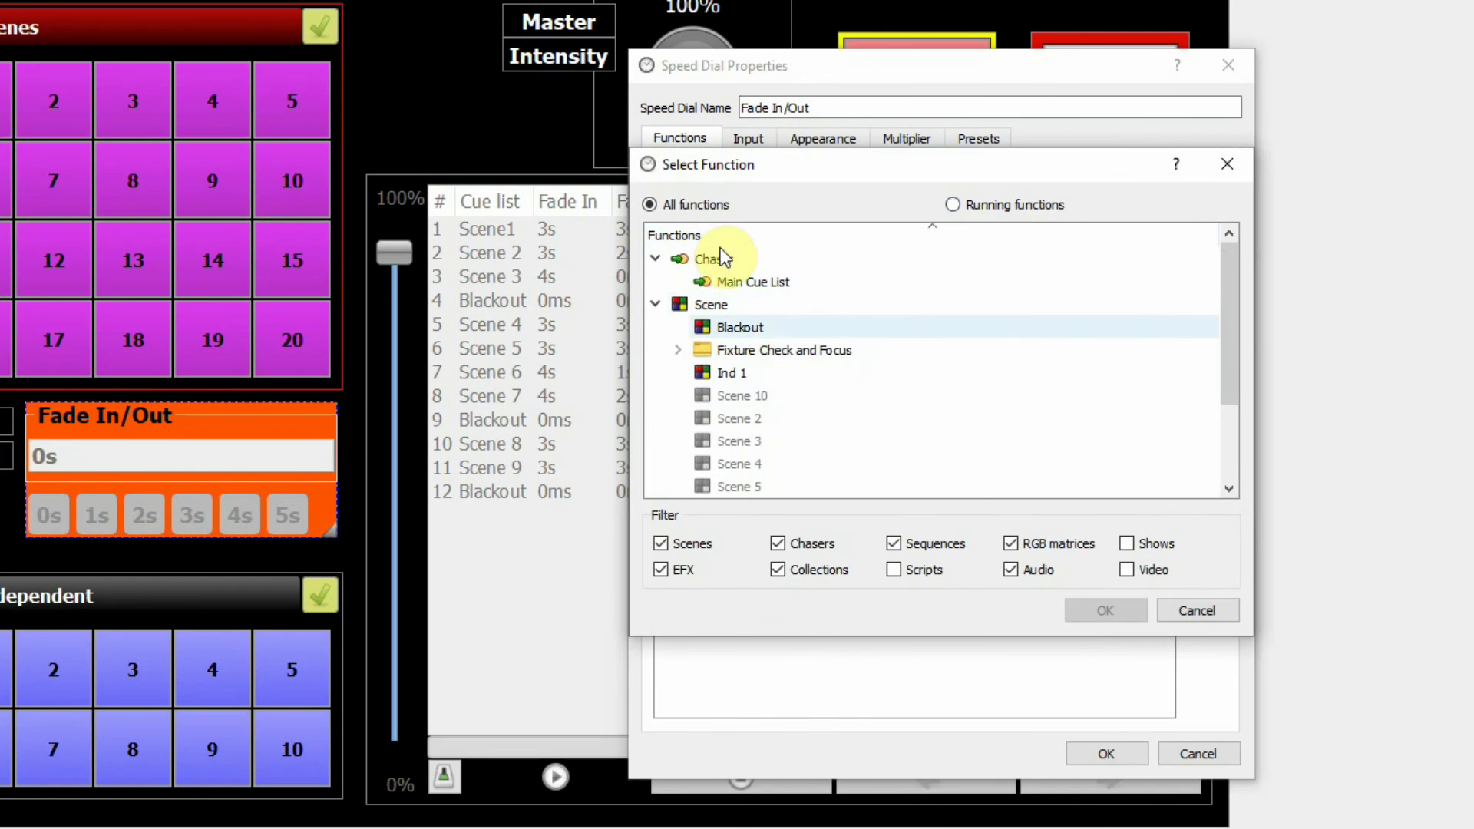
drag(1222, 318, 1217, 435)
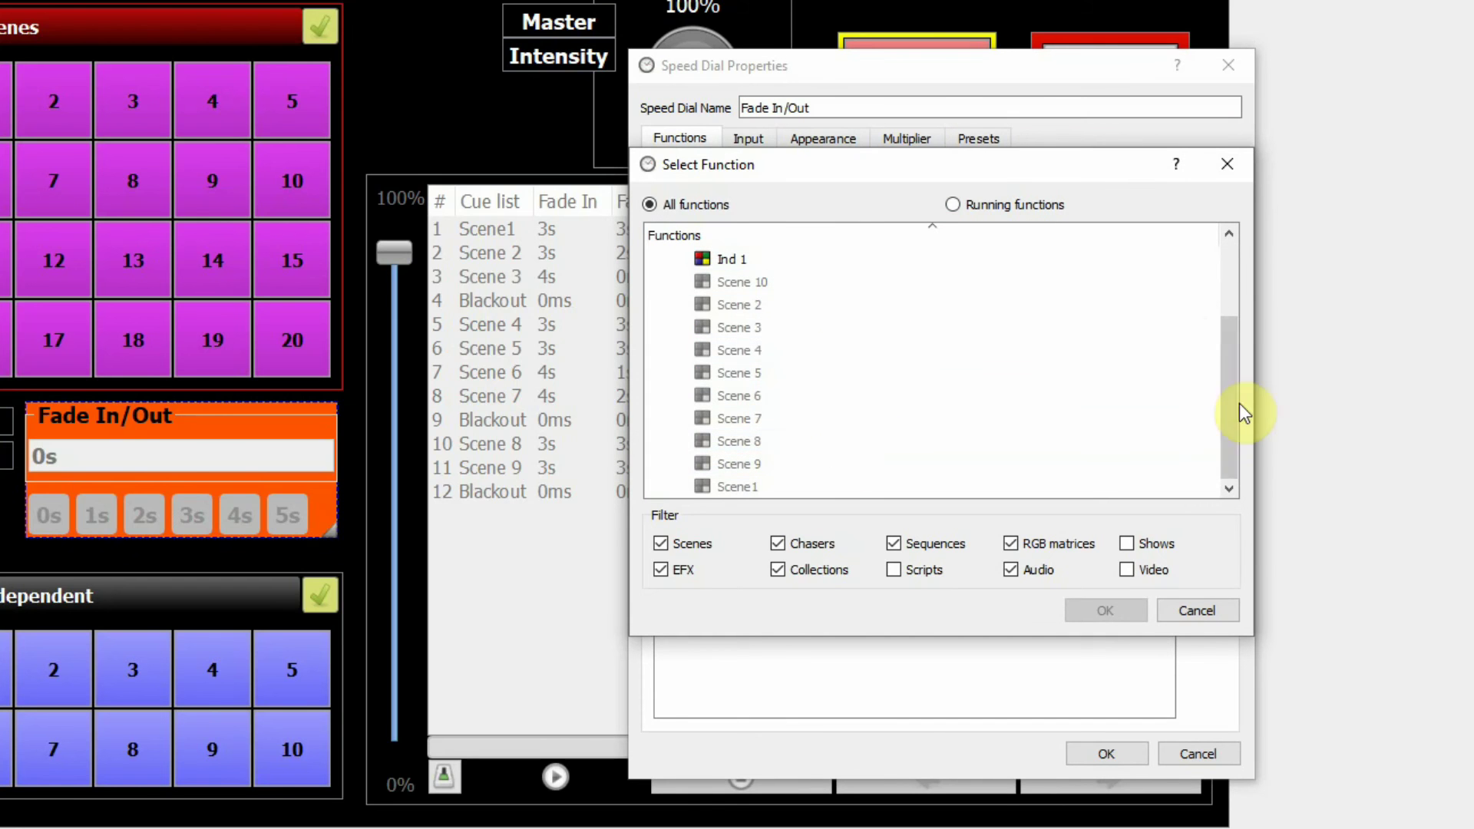
scroll(1230, 405, up, 2)
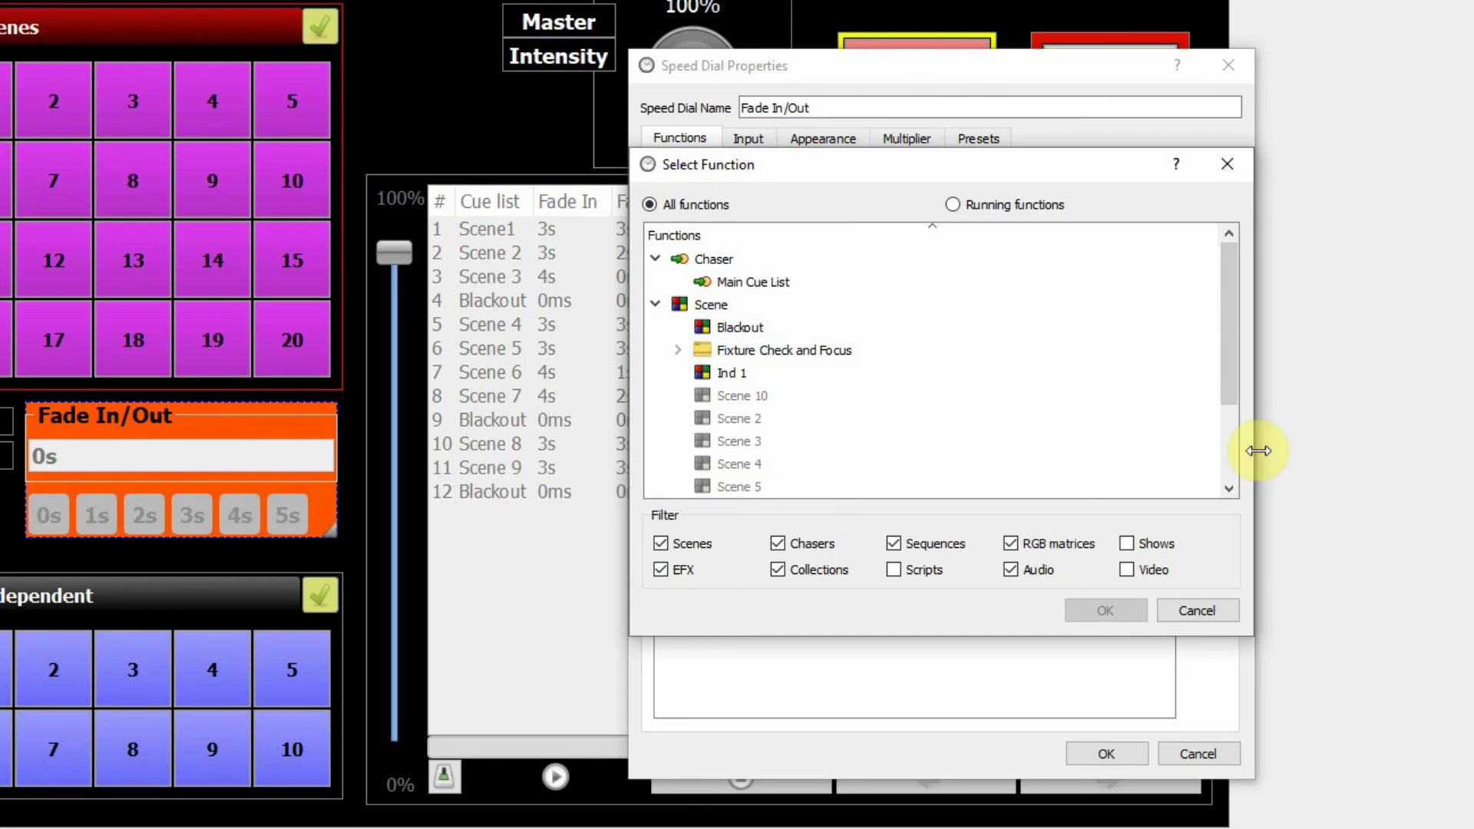
click(1195, 611)
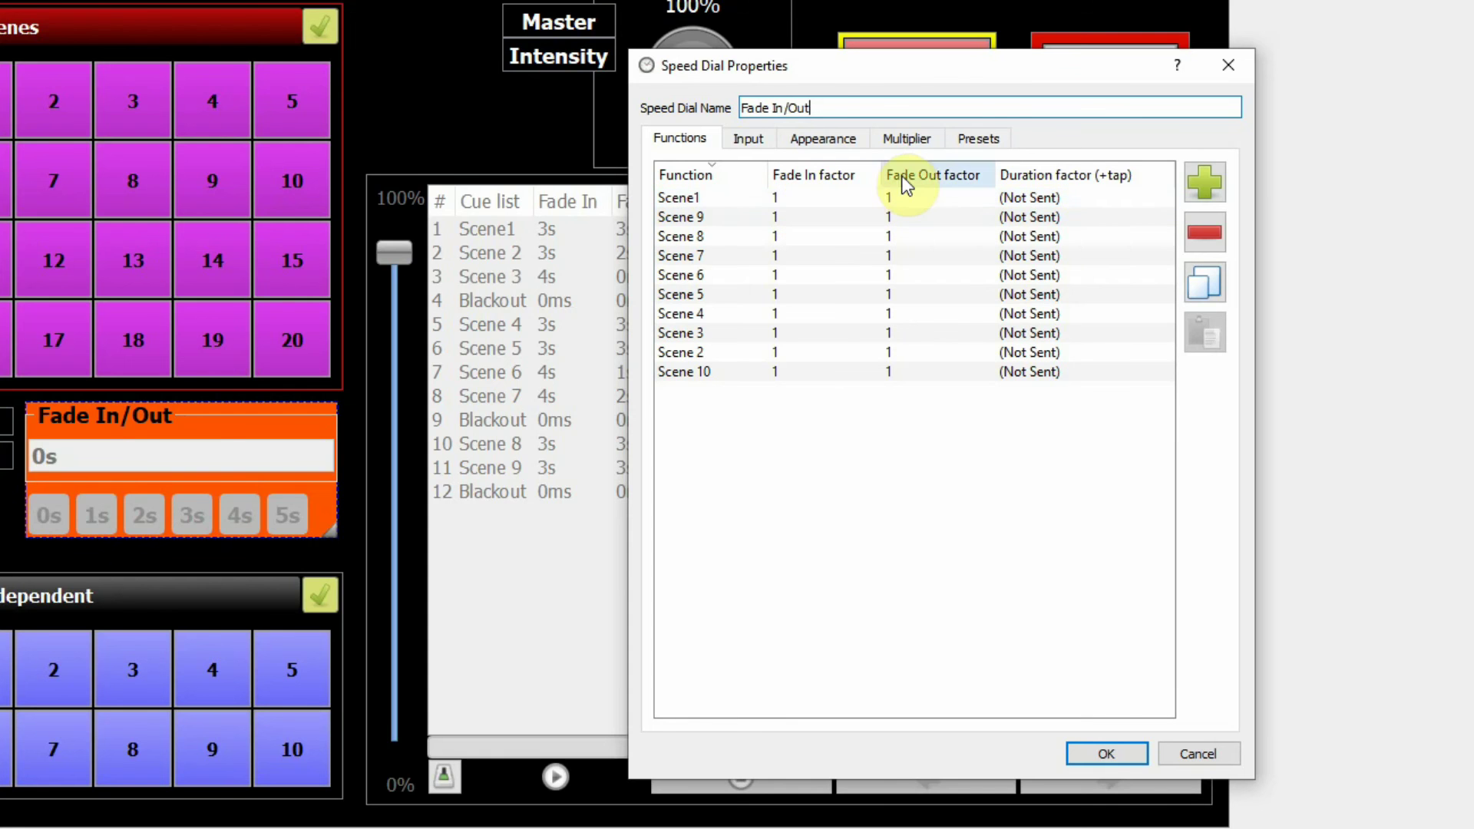
Step: Examine the duration factor and fade out factor options for Scene1, keeping (Not Sent) and 1, and close the properties
double_click(1084, 196)
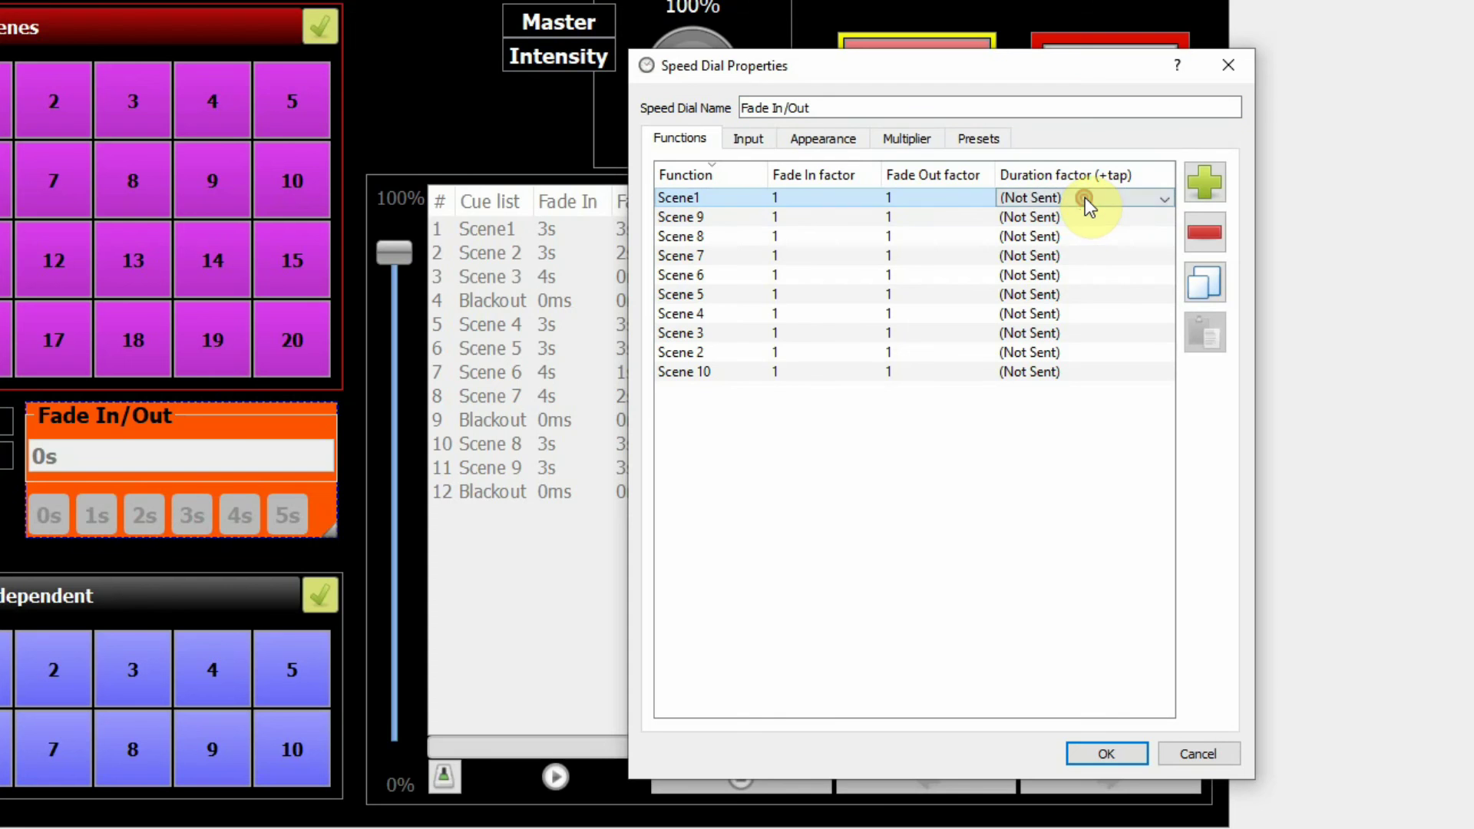
click(1163, 198)
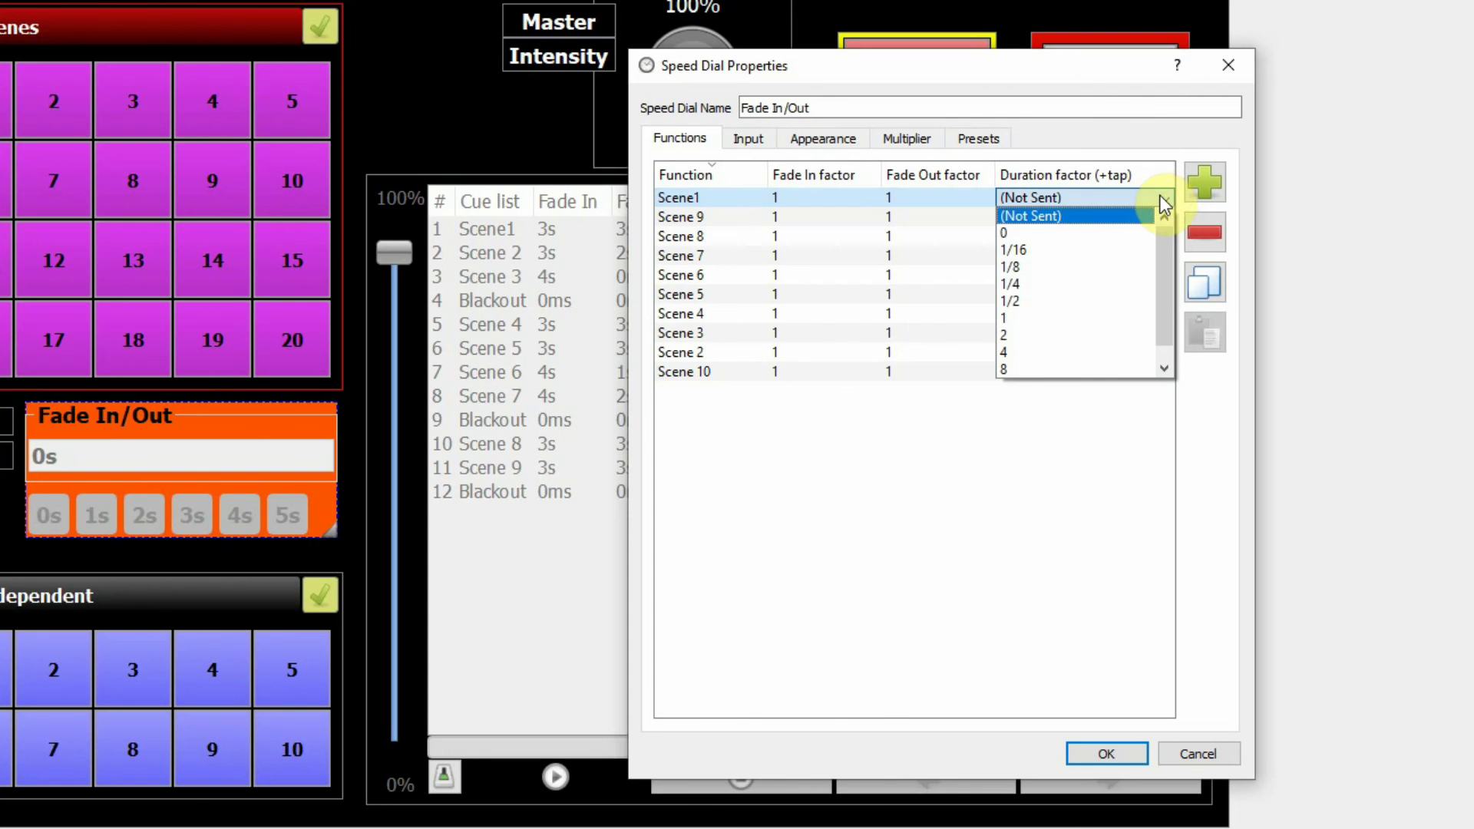
click(1081, 223)
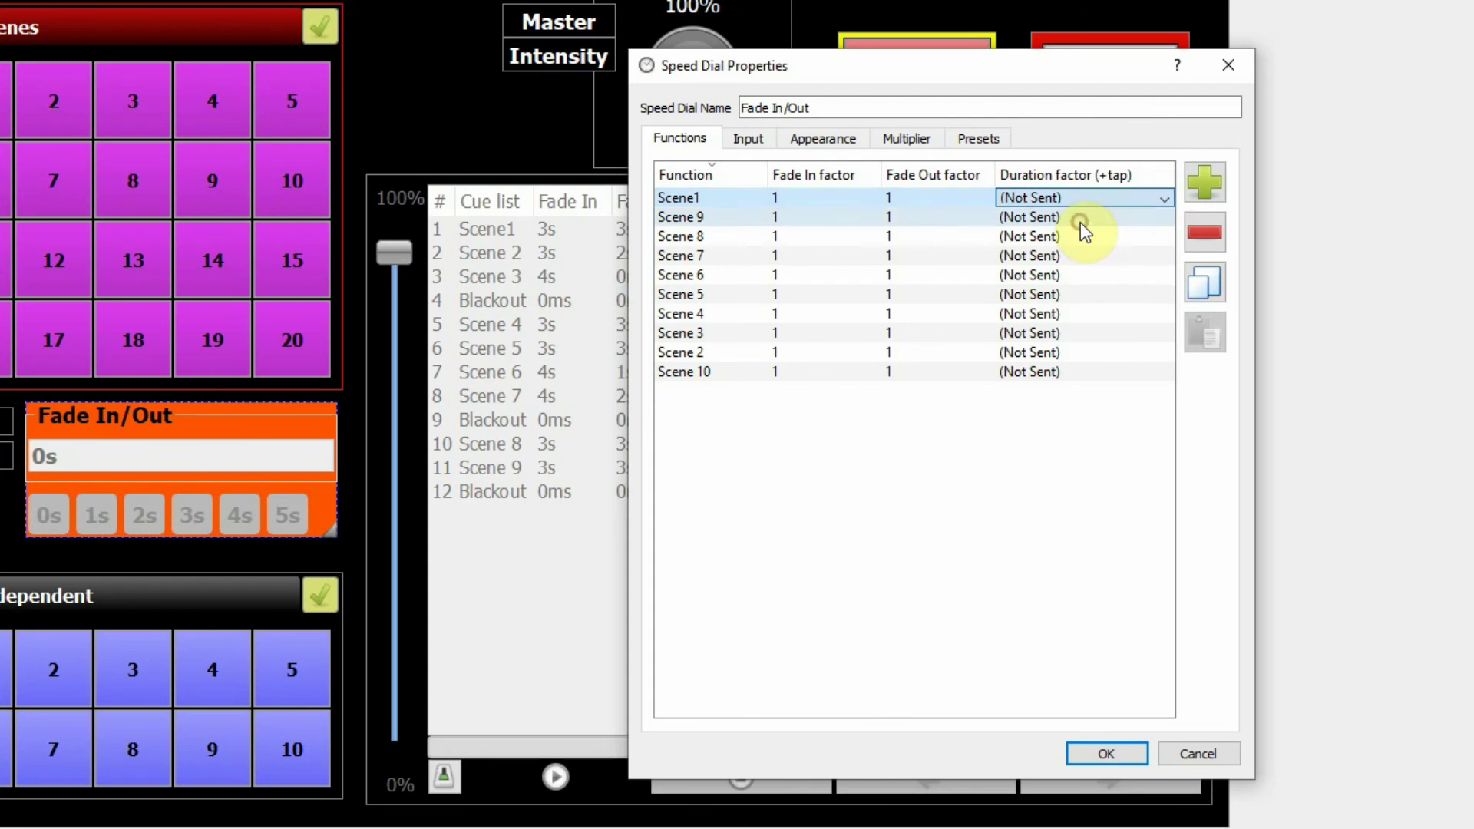
double_click(921, 192)
click(986, 197)
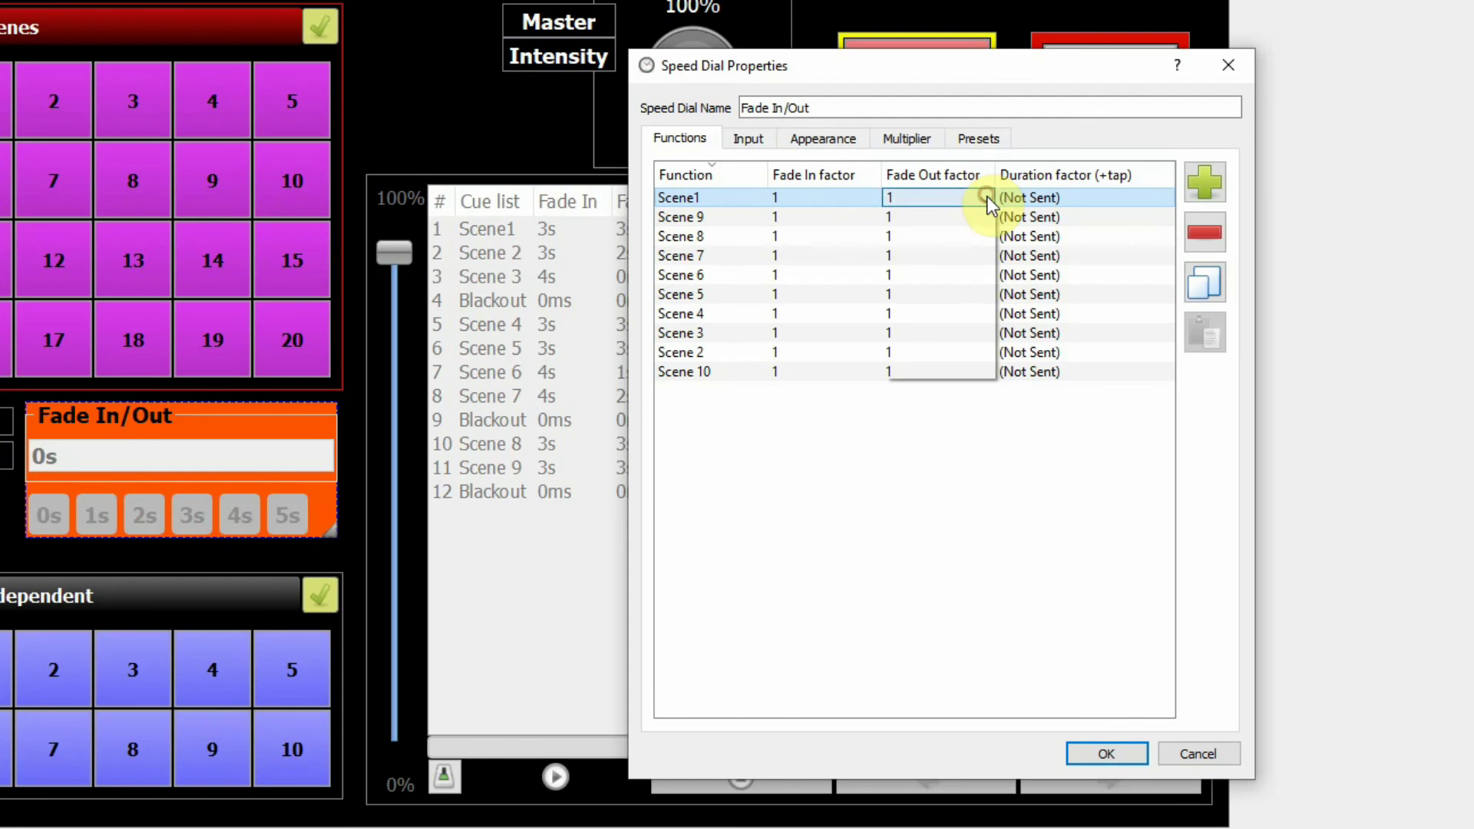
click(918, 317)
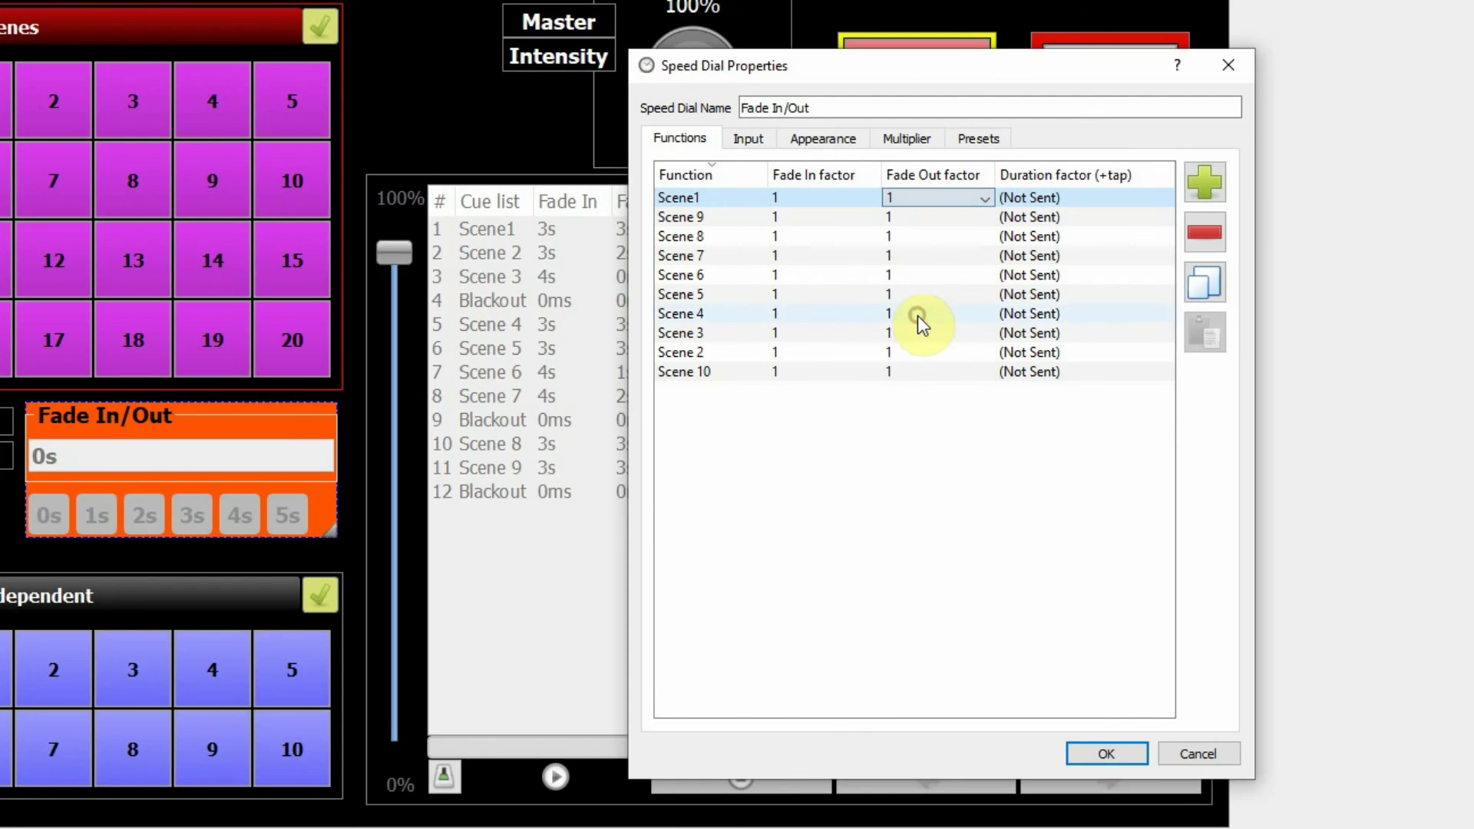
click(1080, 748)
click(1117, 748)
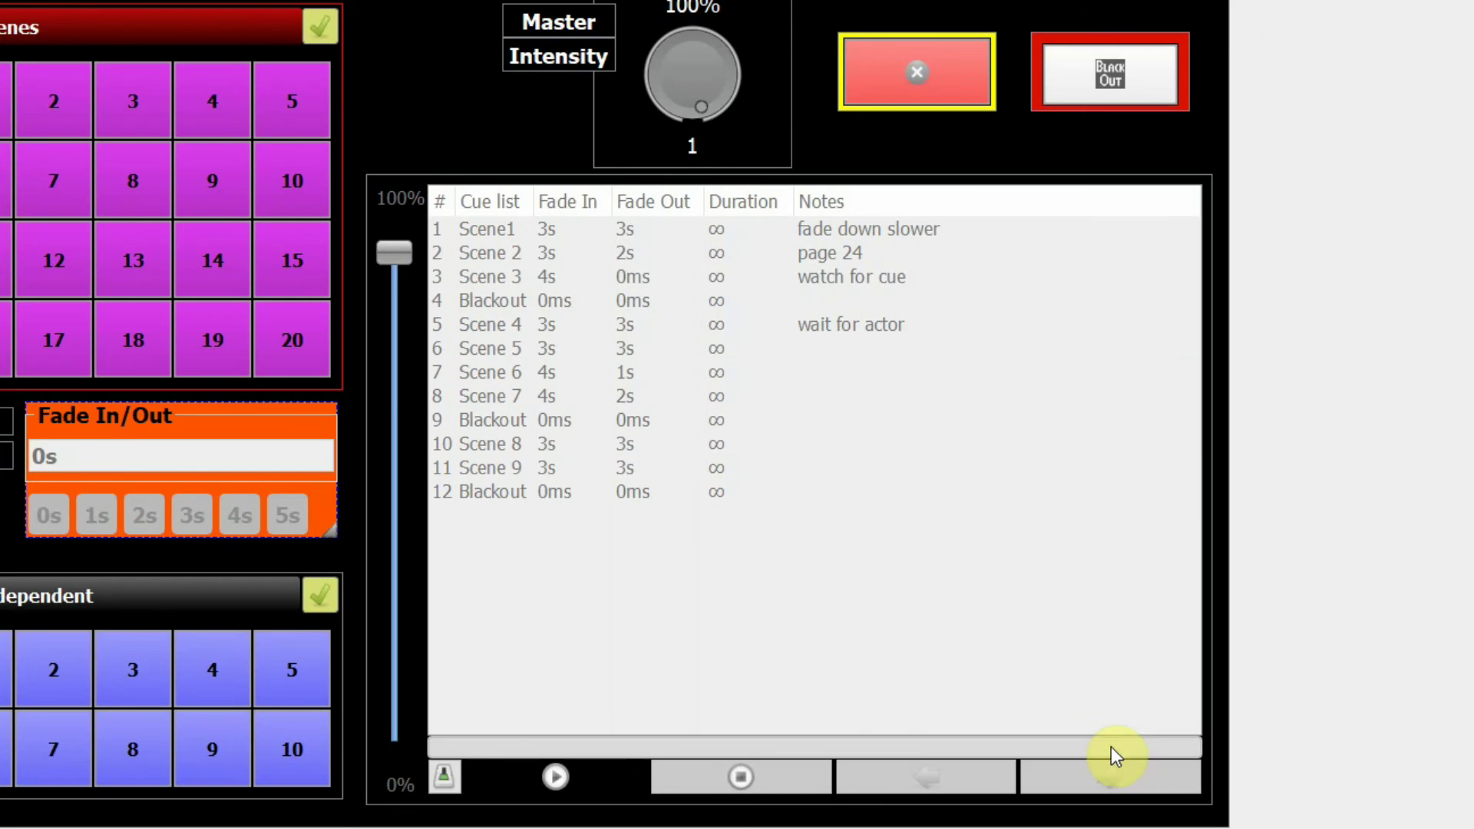
Step: Reopen the Fade In/Out speed dial's properties, review its appearance options, and accept them unchanged
double_click(232, 419)
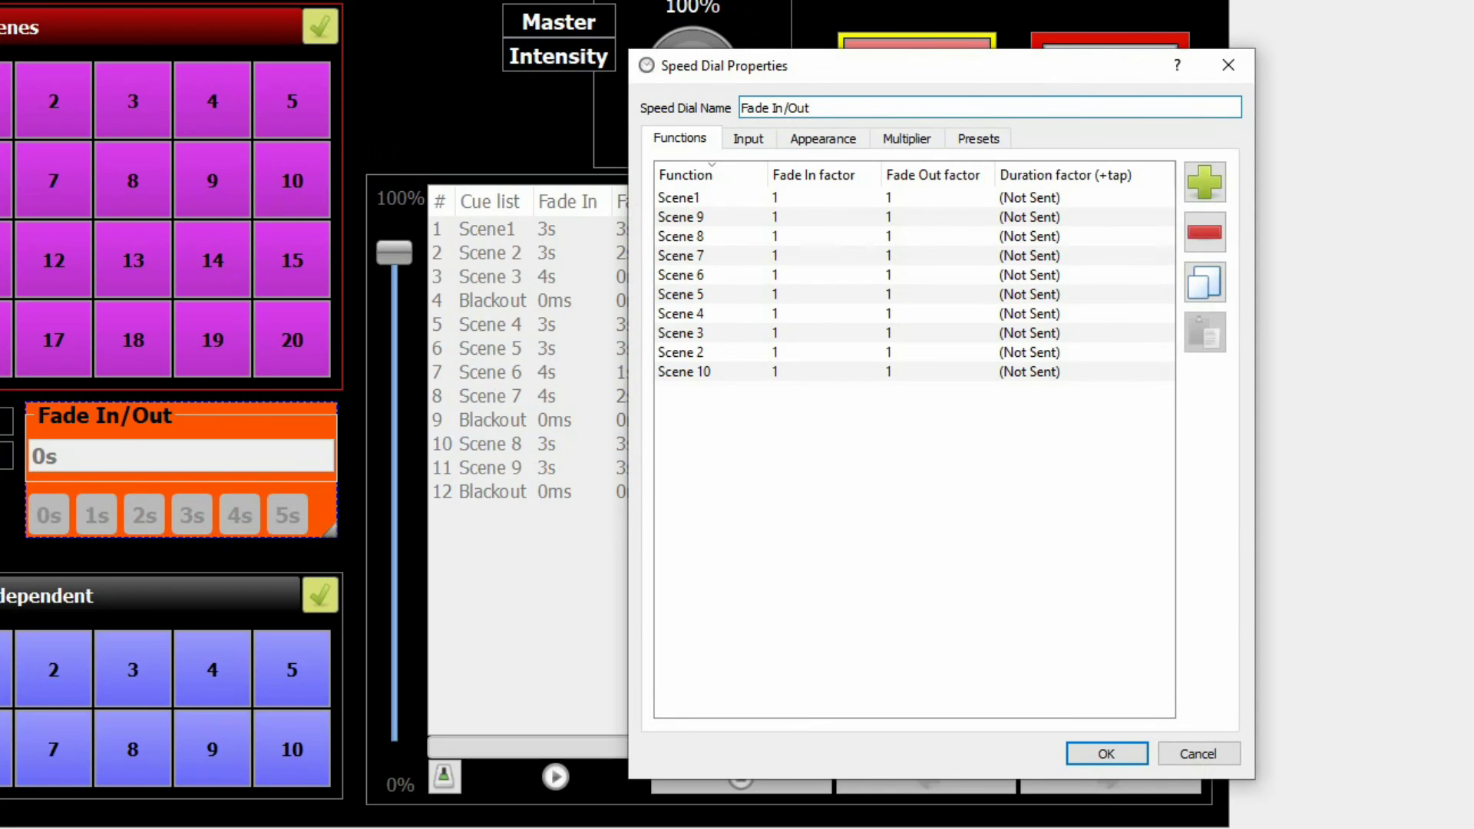
click(840, 144)
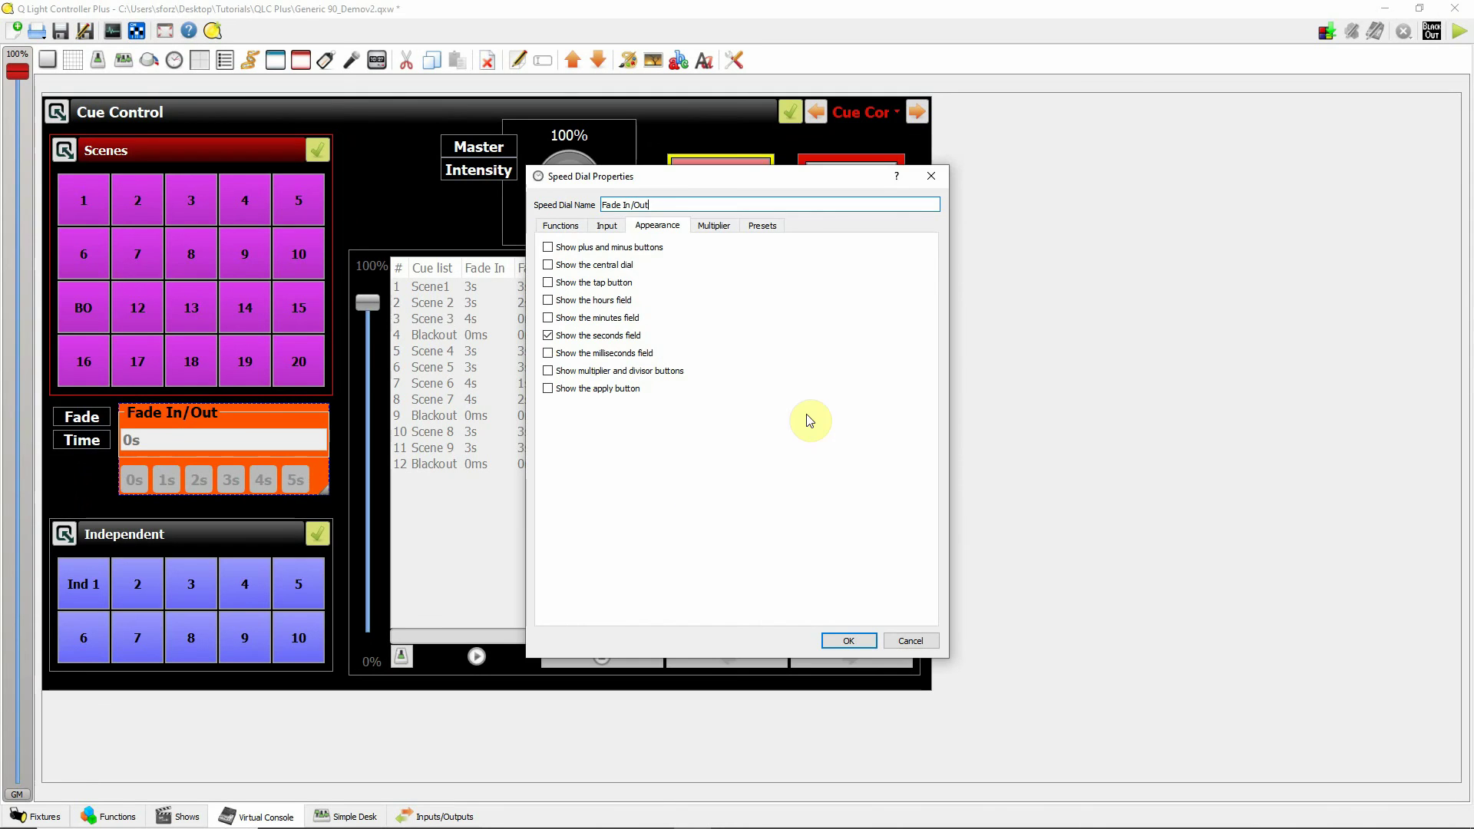
click(852, 641)
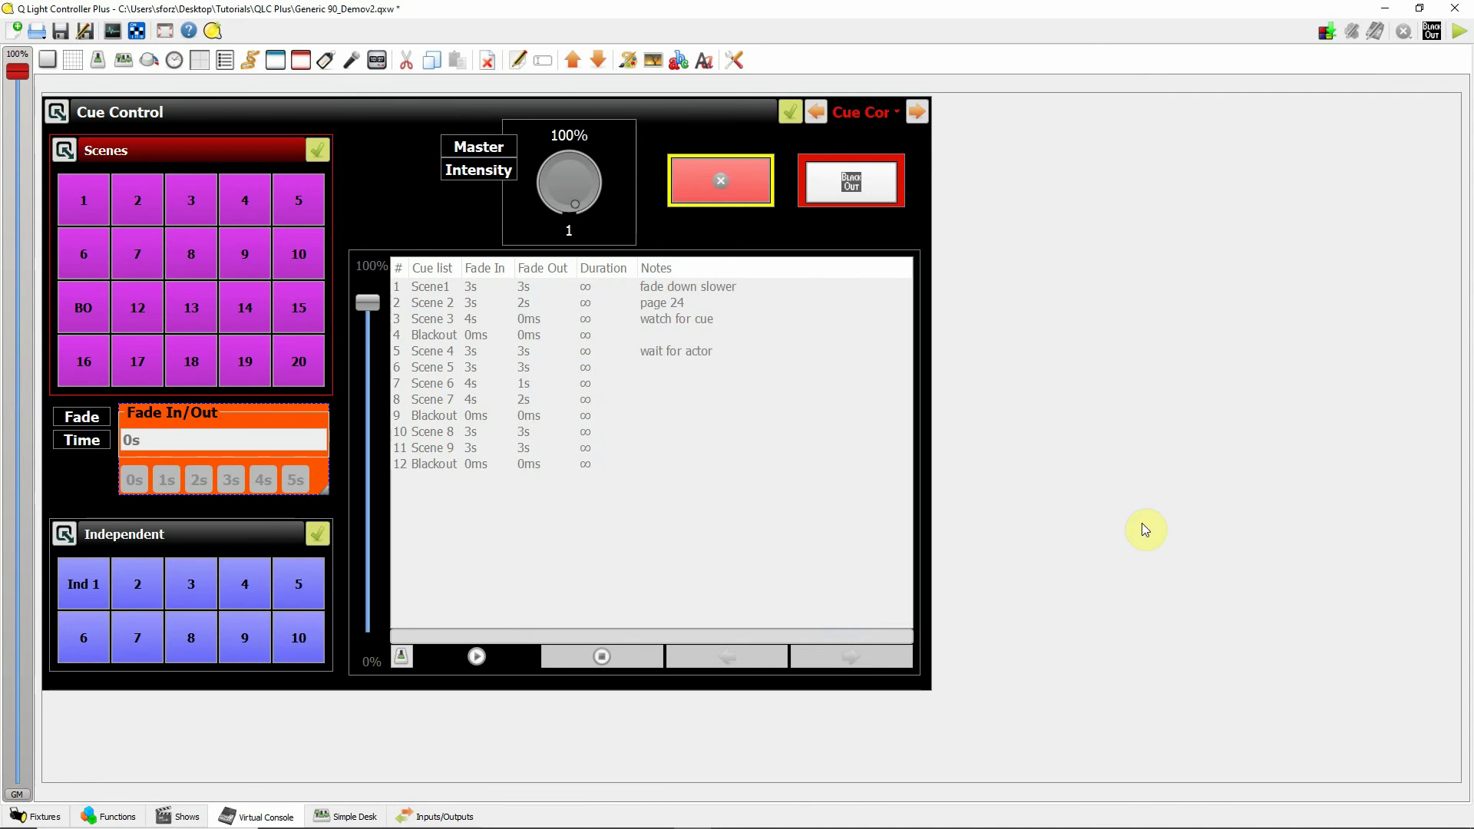
Step: Run the console in operate mode with a 3s fade time, and trigger scene 1 with the Fixture Monitor placed beside the console
click(1459, 30)
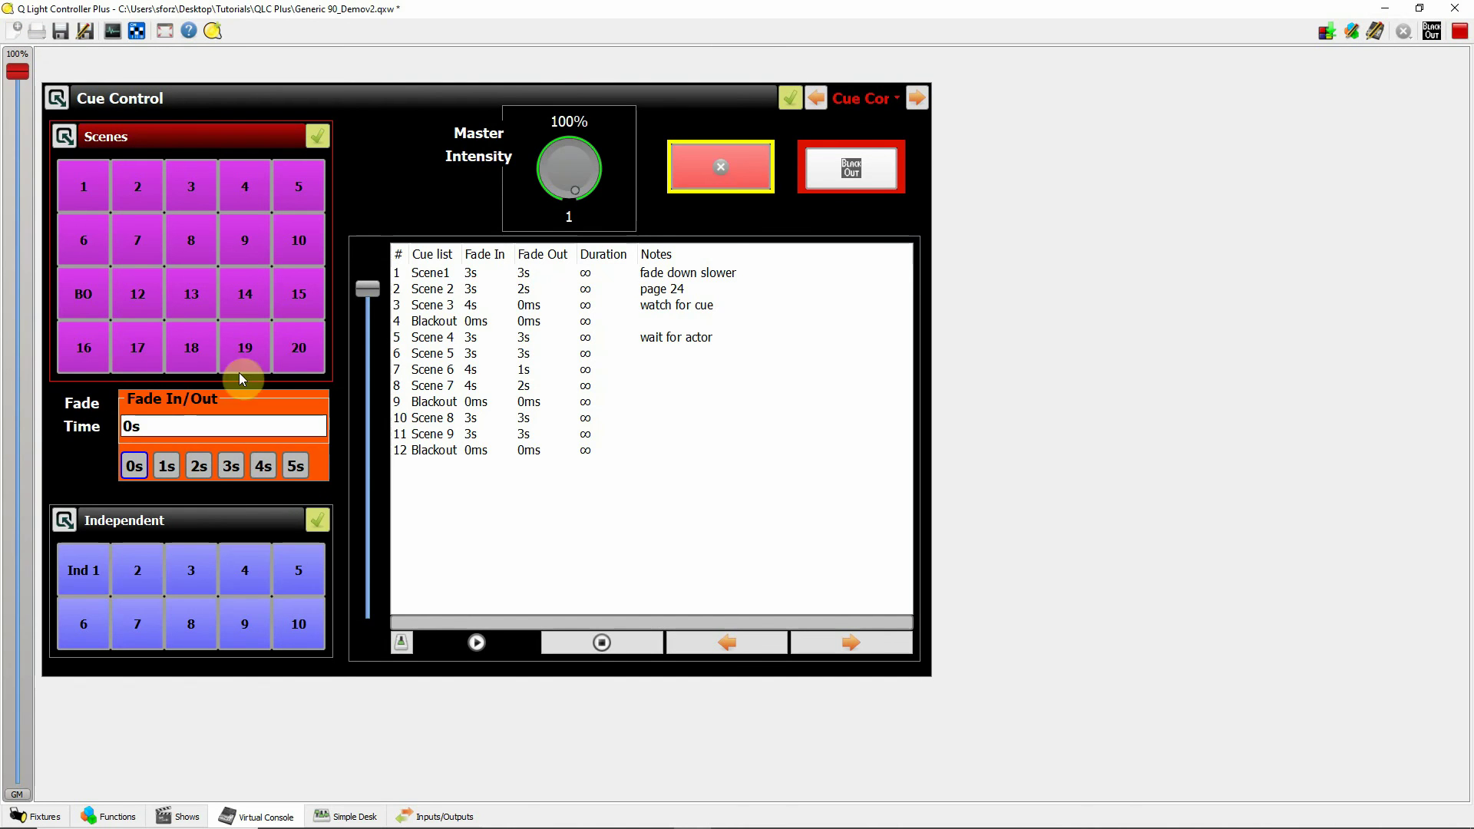
click(228, 467)
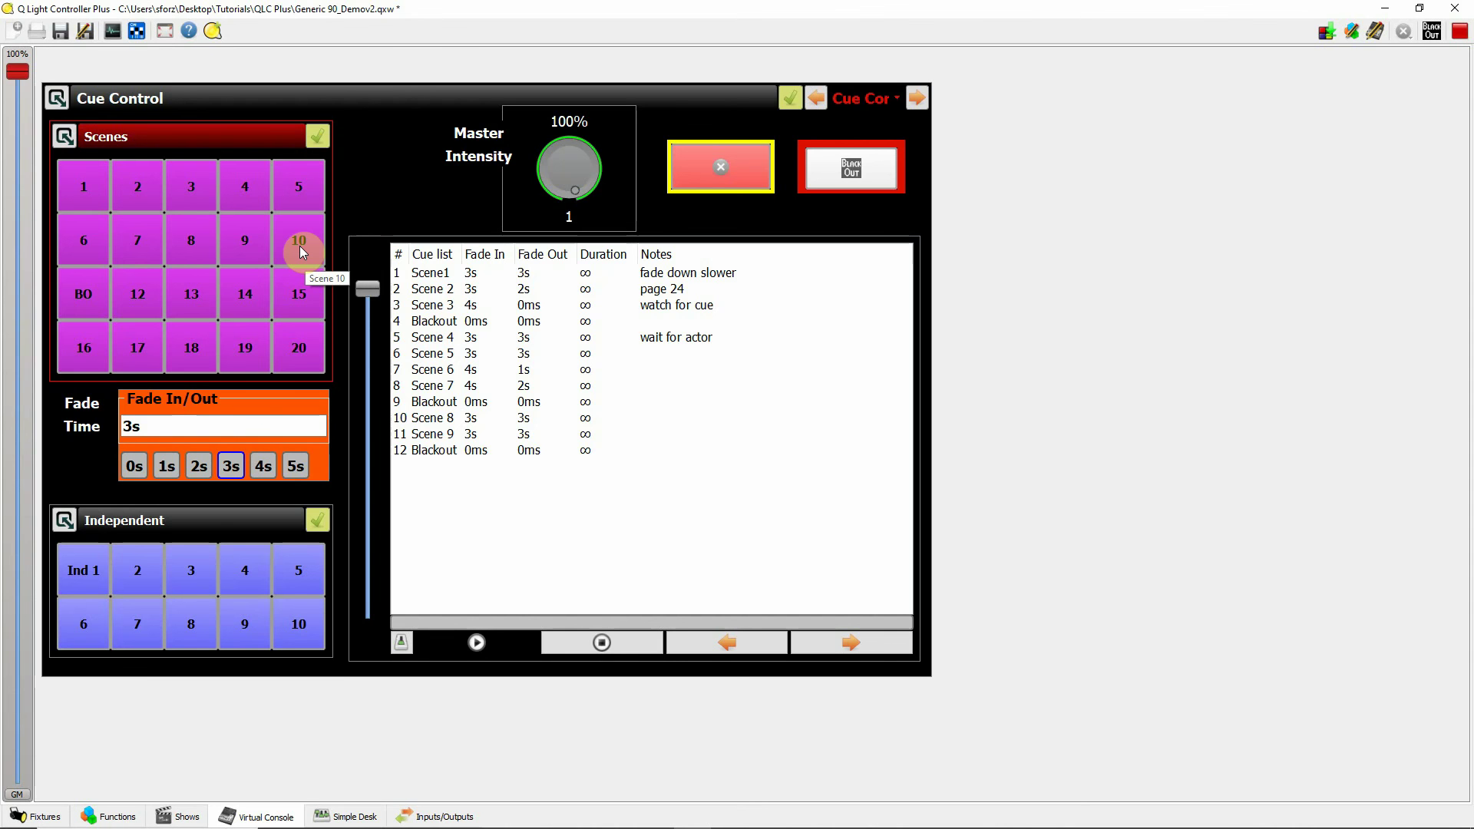
click(112, 33)
drag(1050, 138, 1134, 91)
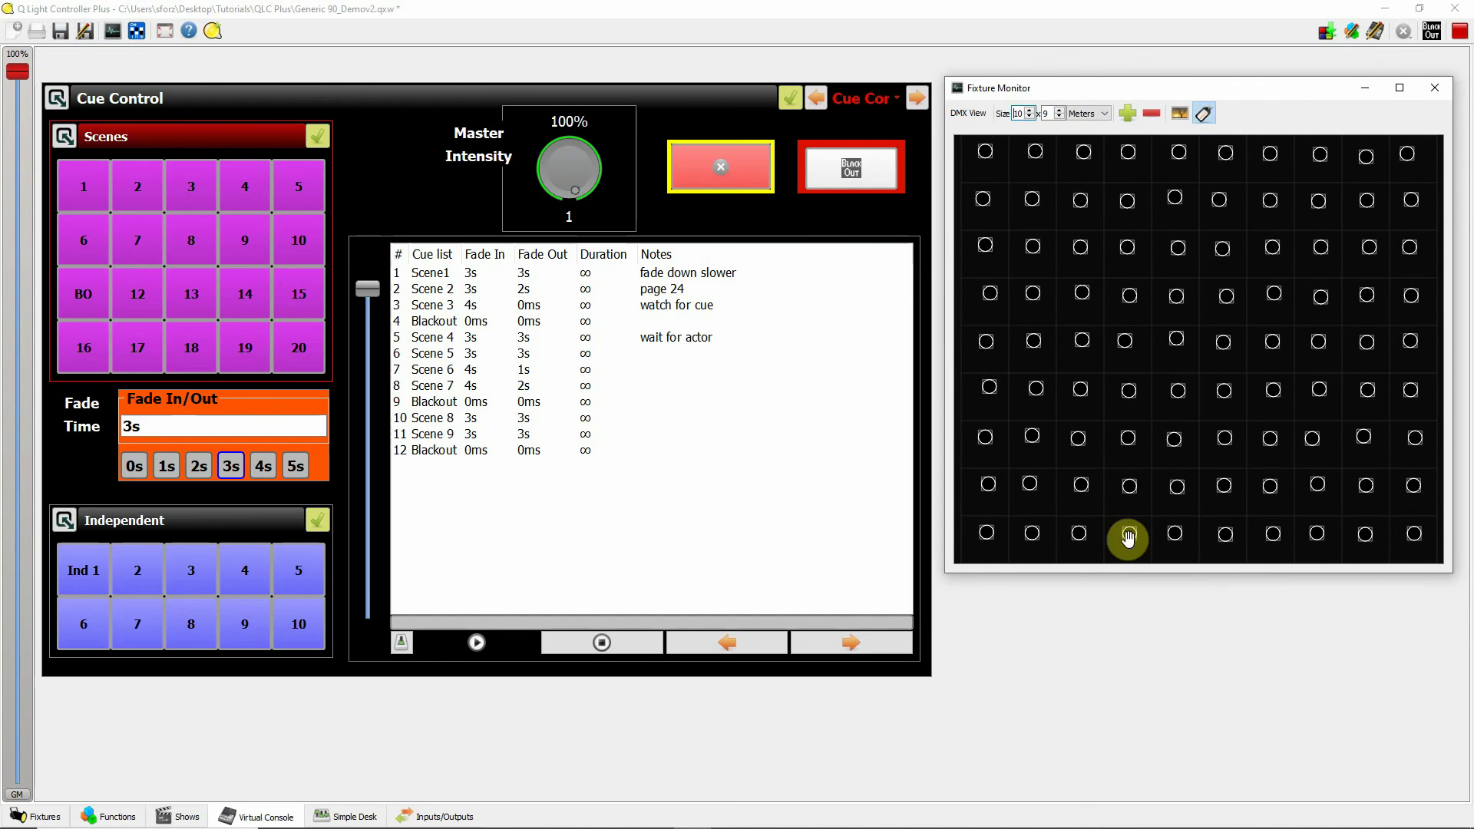
click(85, 197)
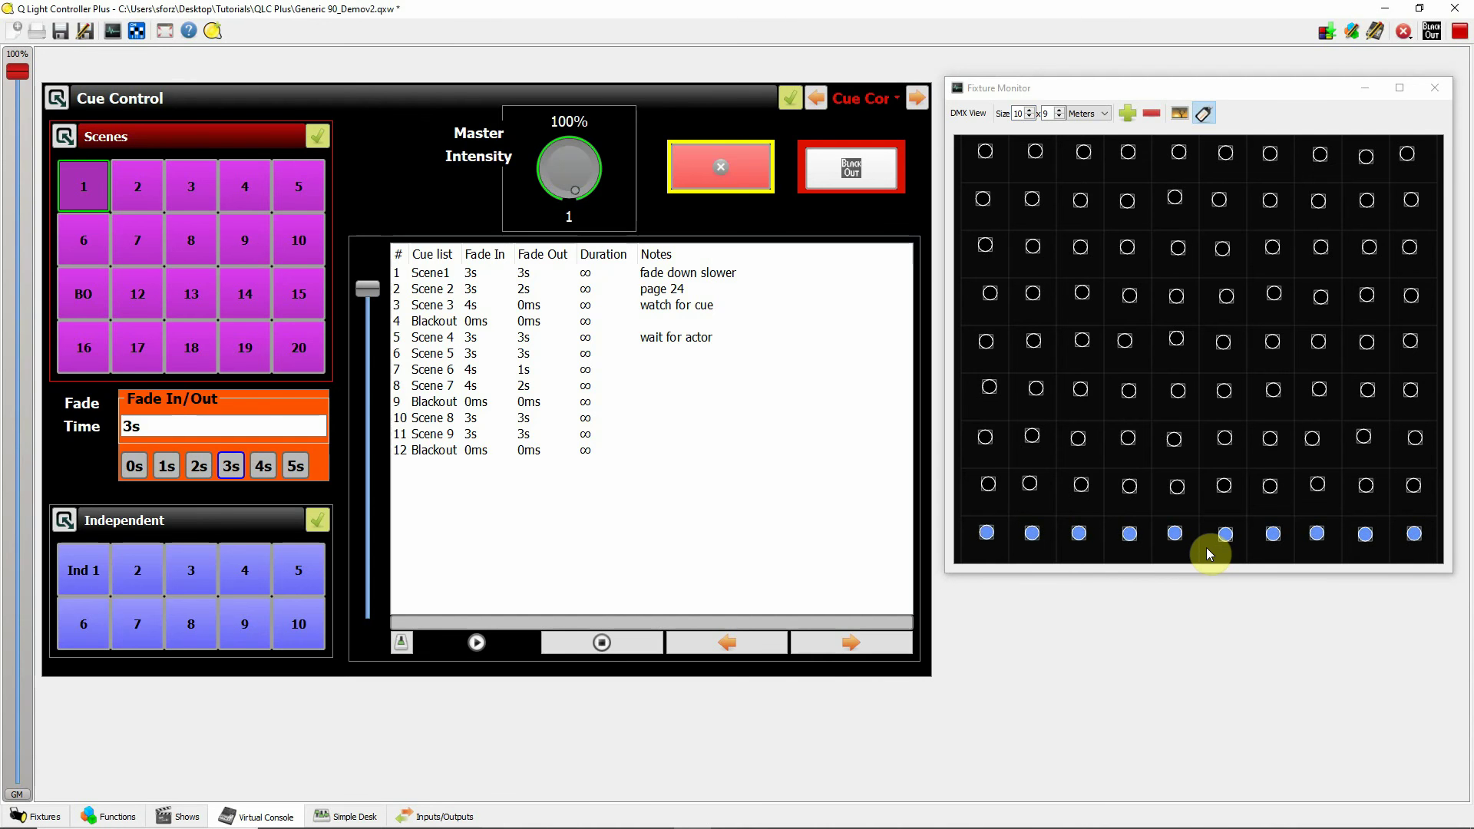
Step: Set the Fade In/Out speed dial to 0s and trigger scene 2
click(134, 466)
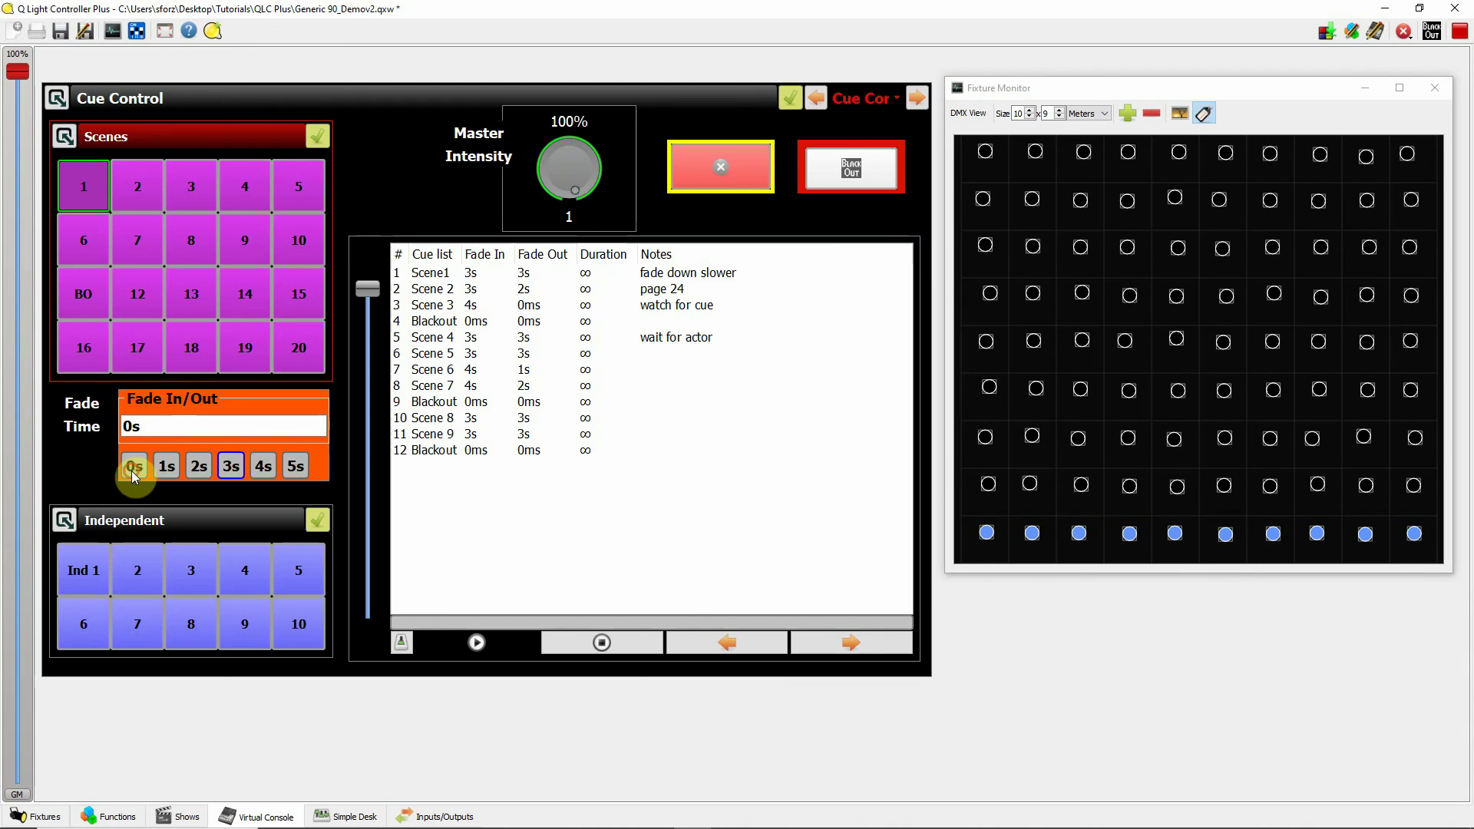
click(138, 201)
click(138, 200)
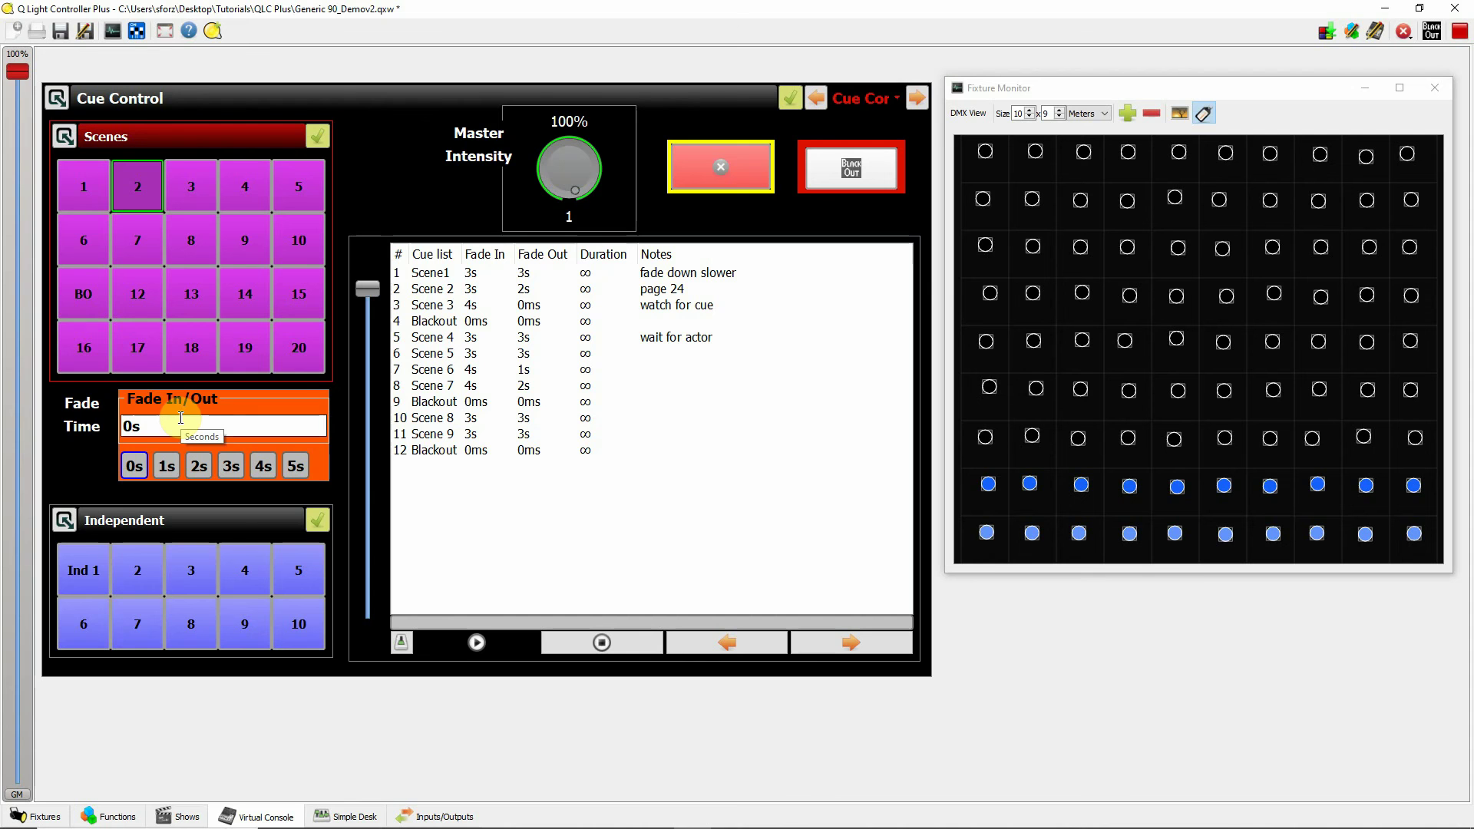
Step: Trigger scene 5 with a 5s fade time and scene 6 with a 2s fade time
click(295, 466)
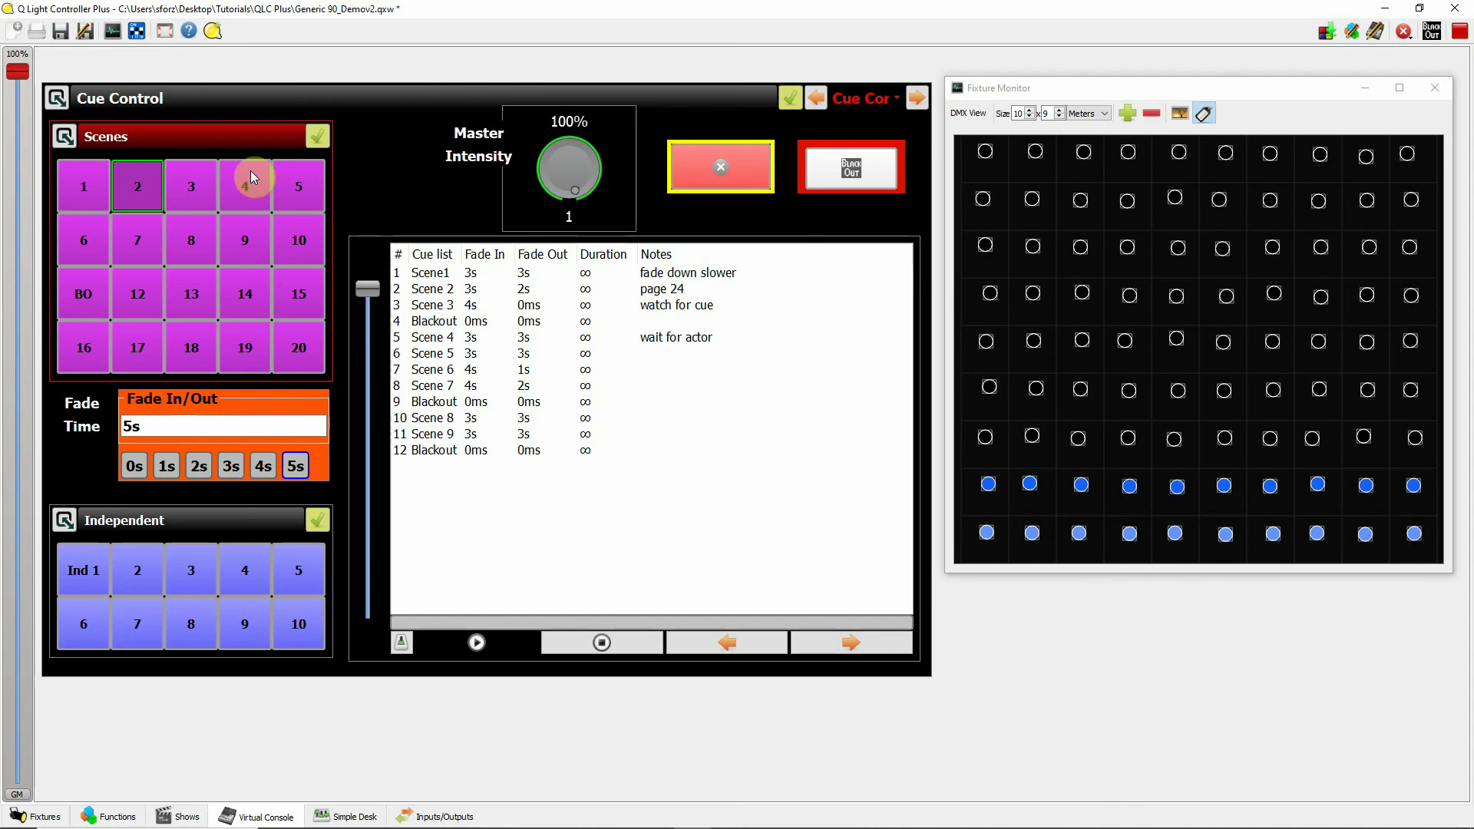
click(296, 192)
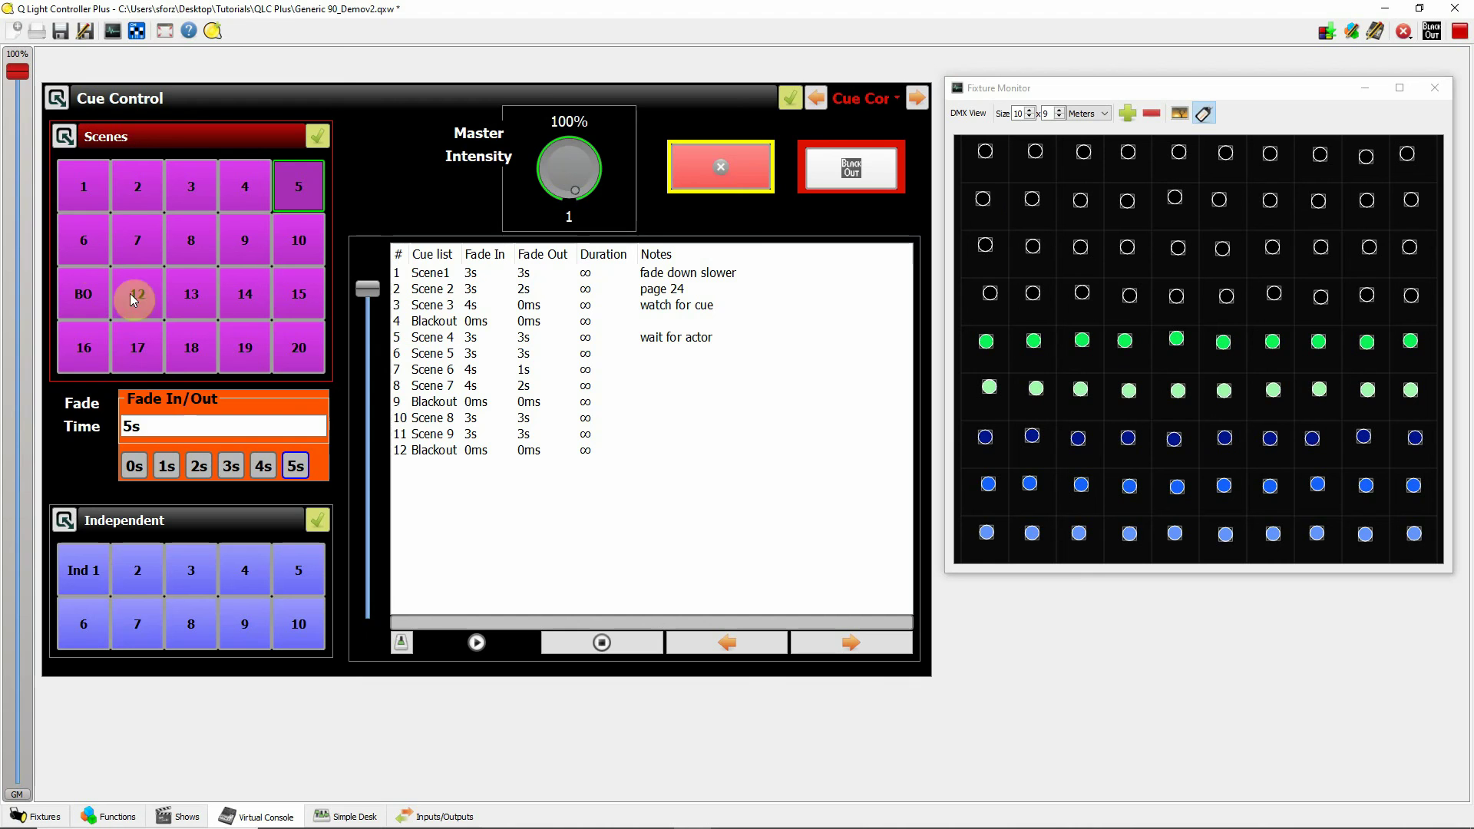
click(198, 466)
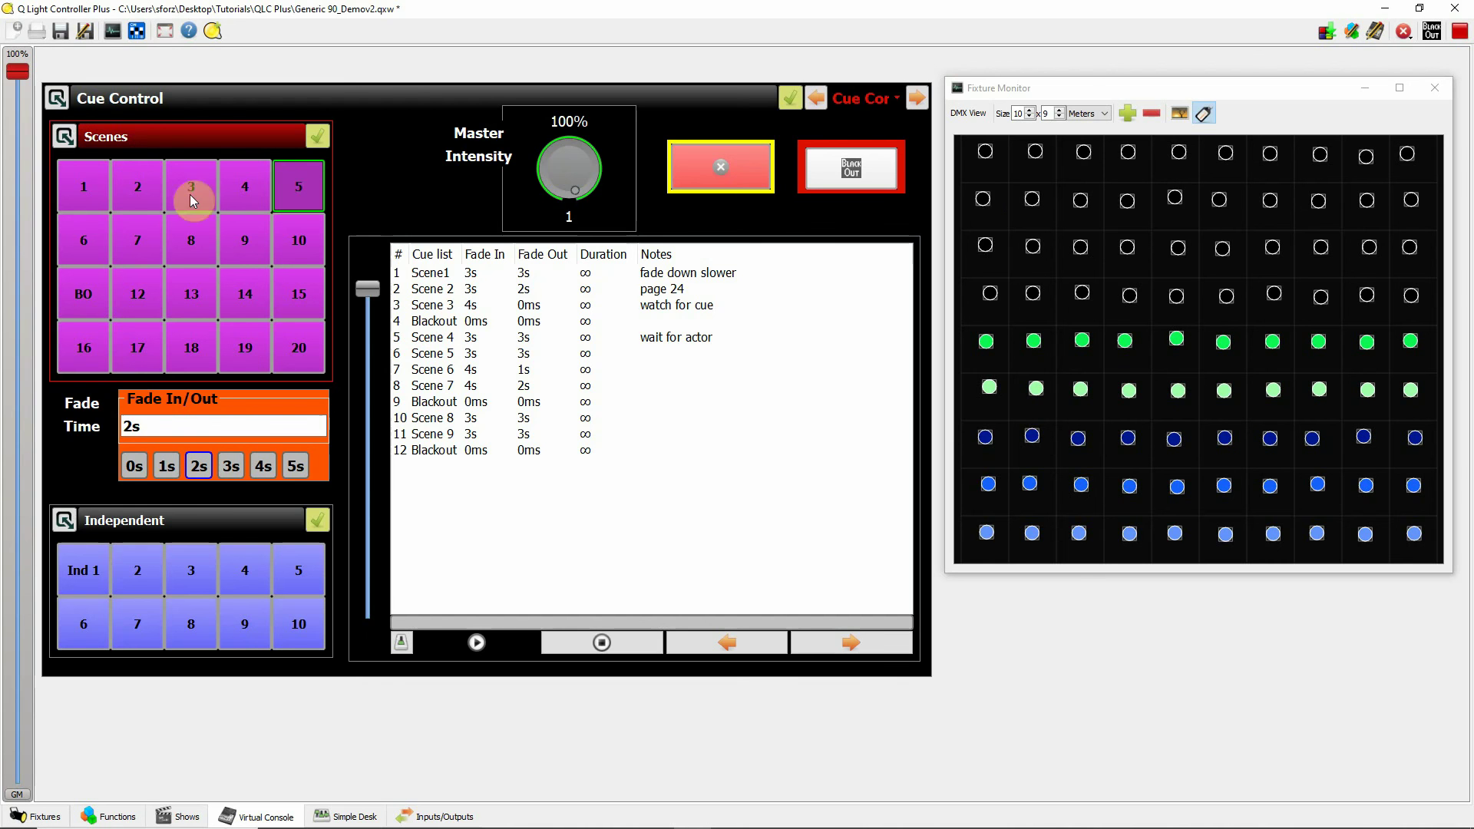
click(76, 241)
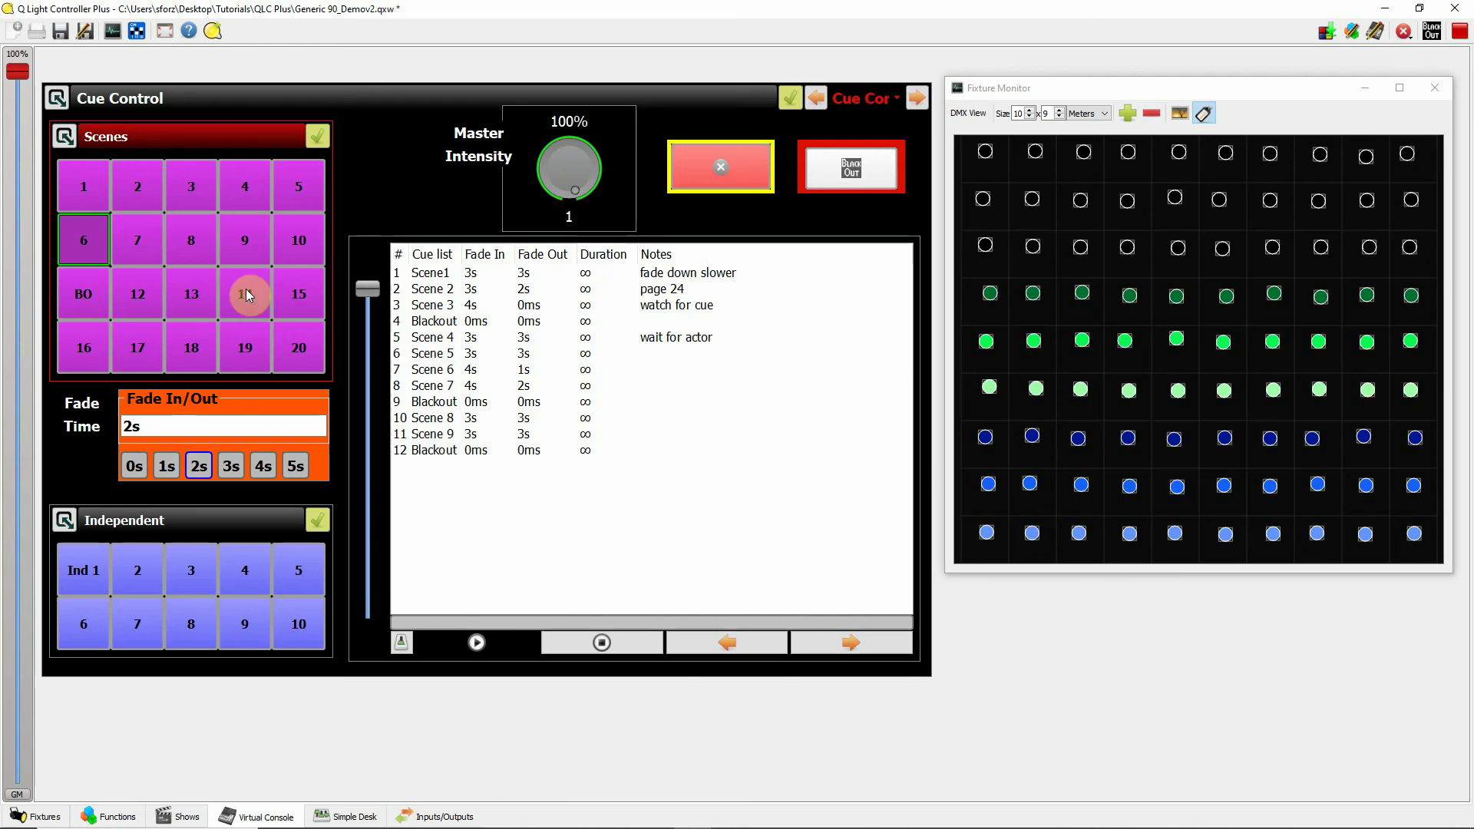
Step: Set the fade time to 0s and switch through scenes 7, 8, 9 and 10, returning to scene 7
click(134, 466)
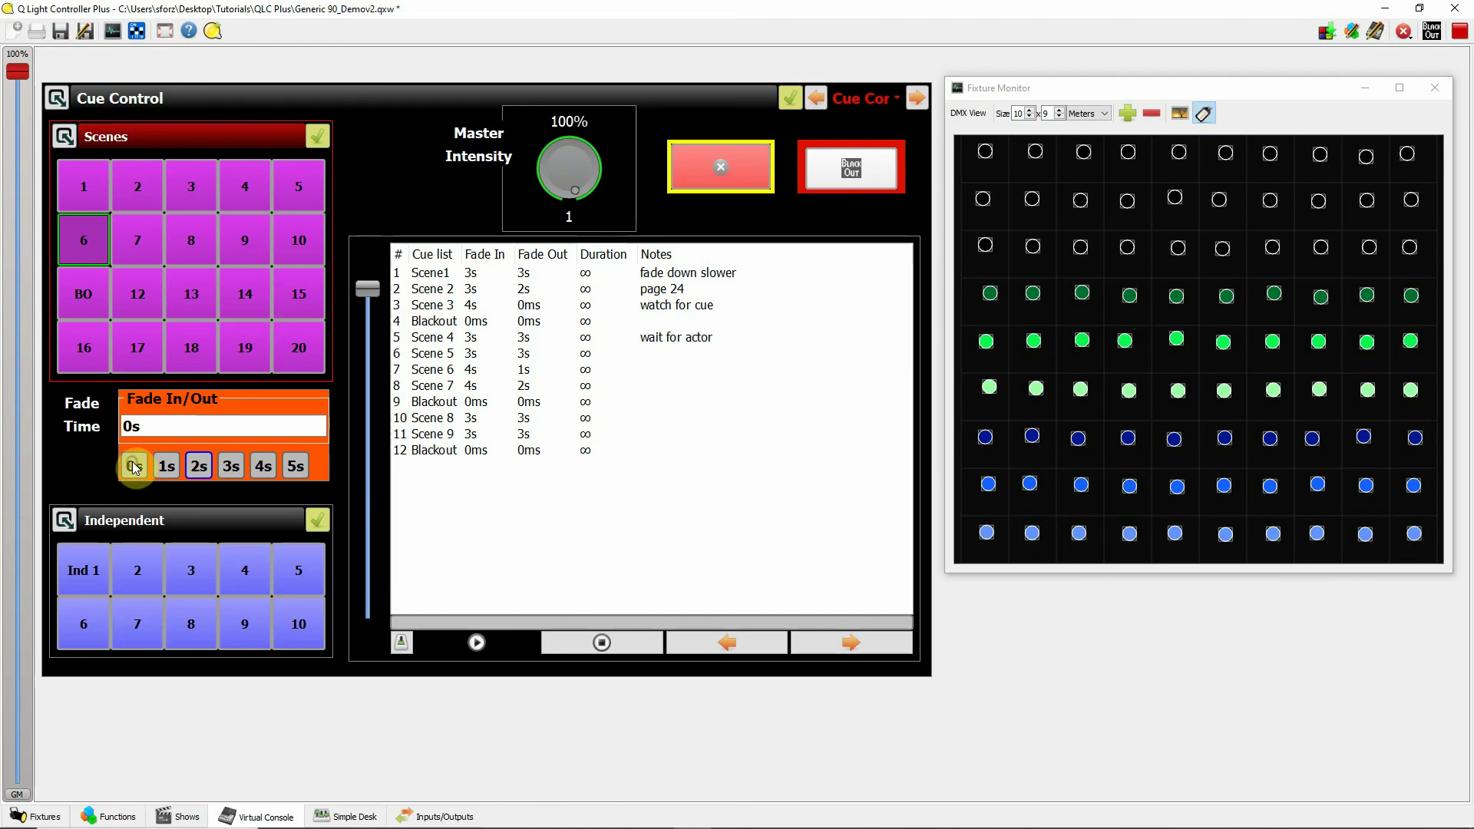
click(125, 239)
click(195, 252)
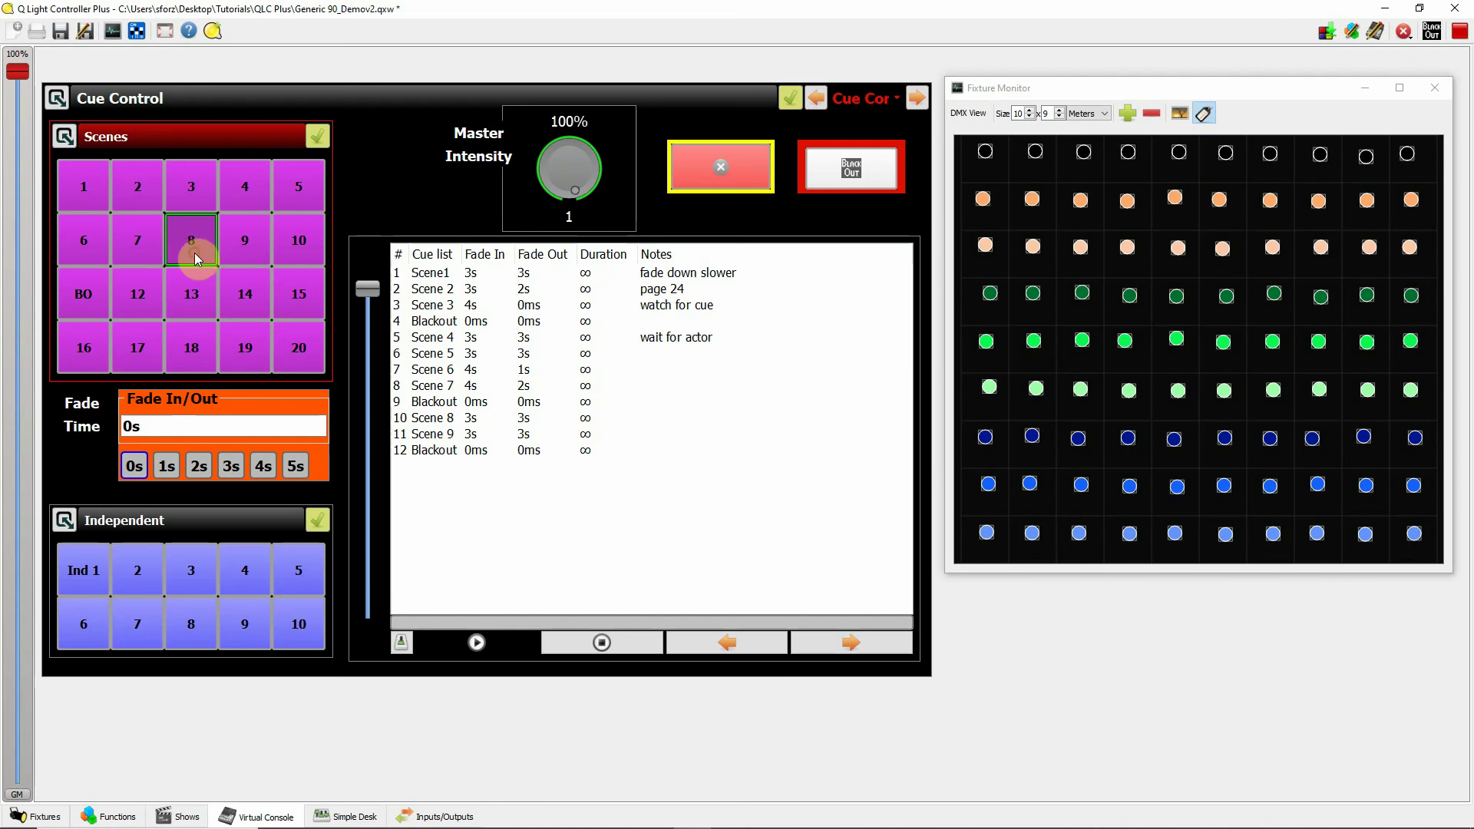
click(245, 247)
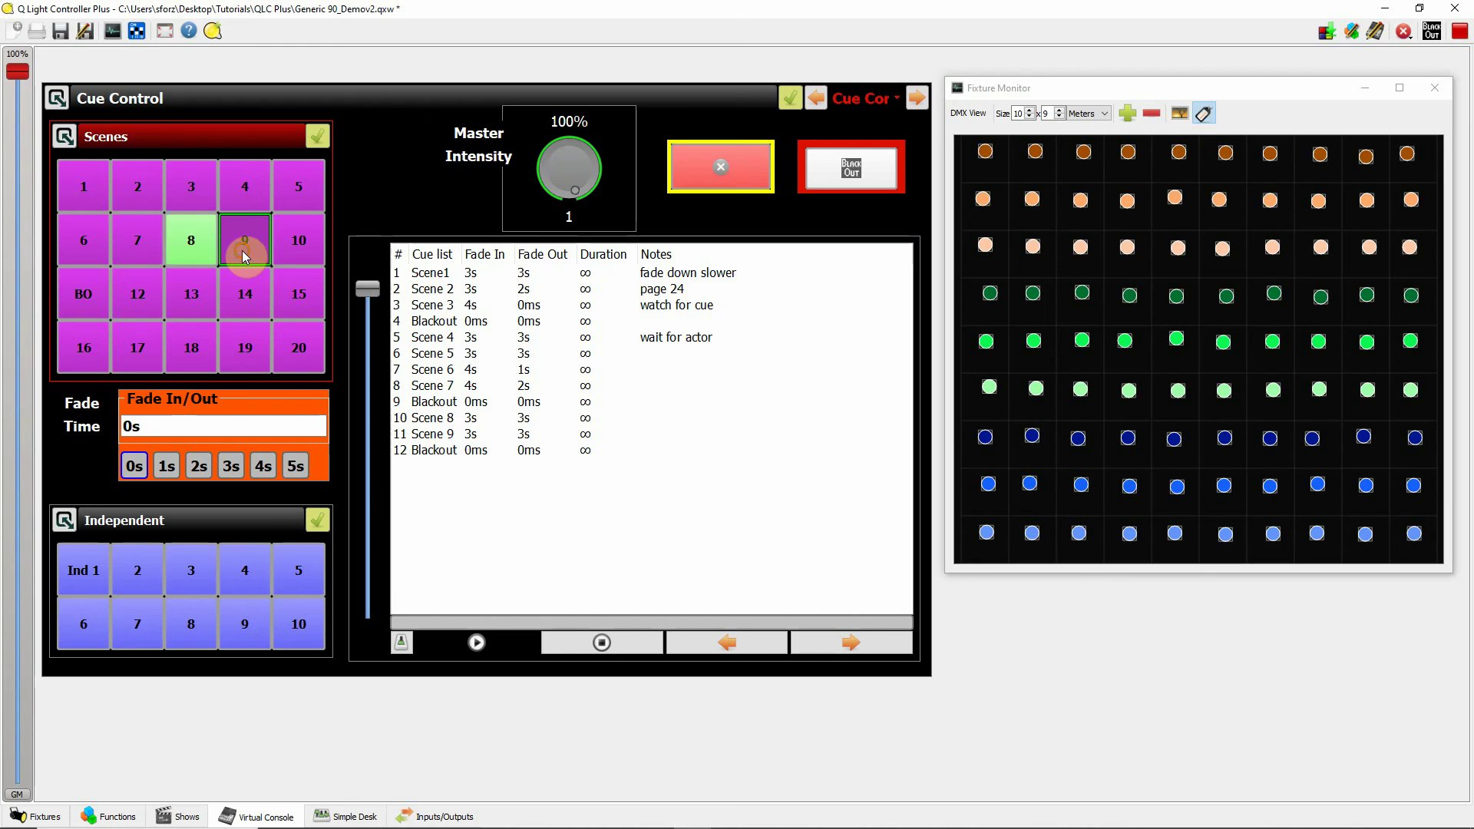
click(299, 253)
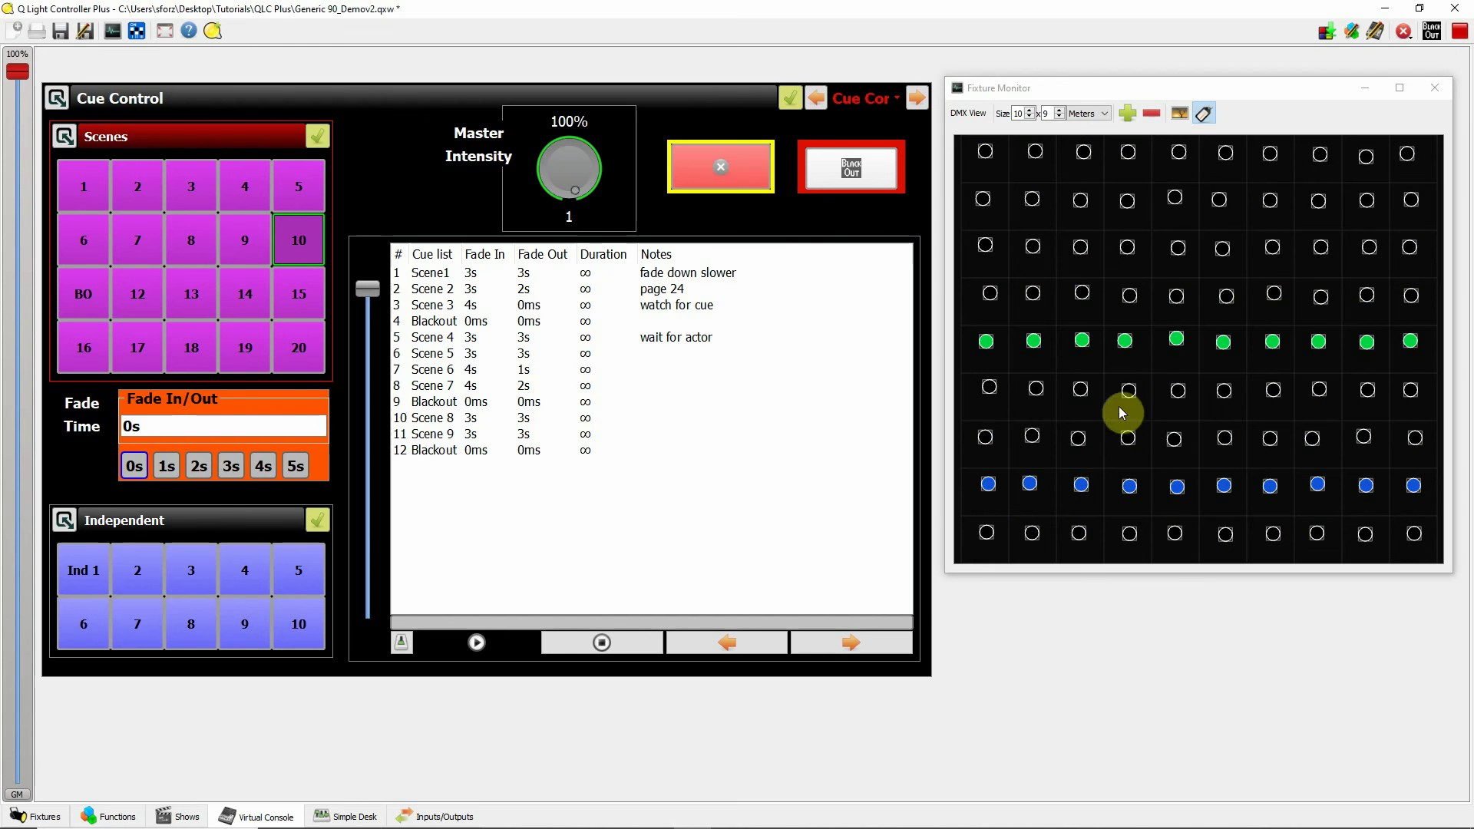
click(142, 247)
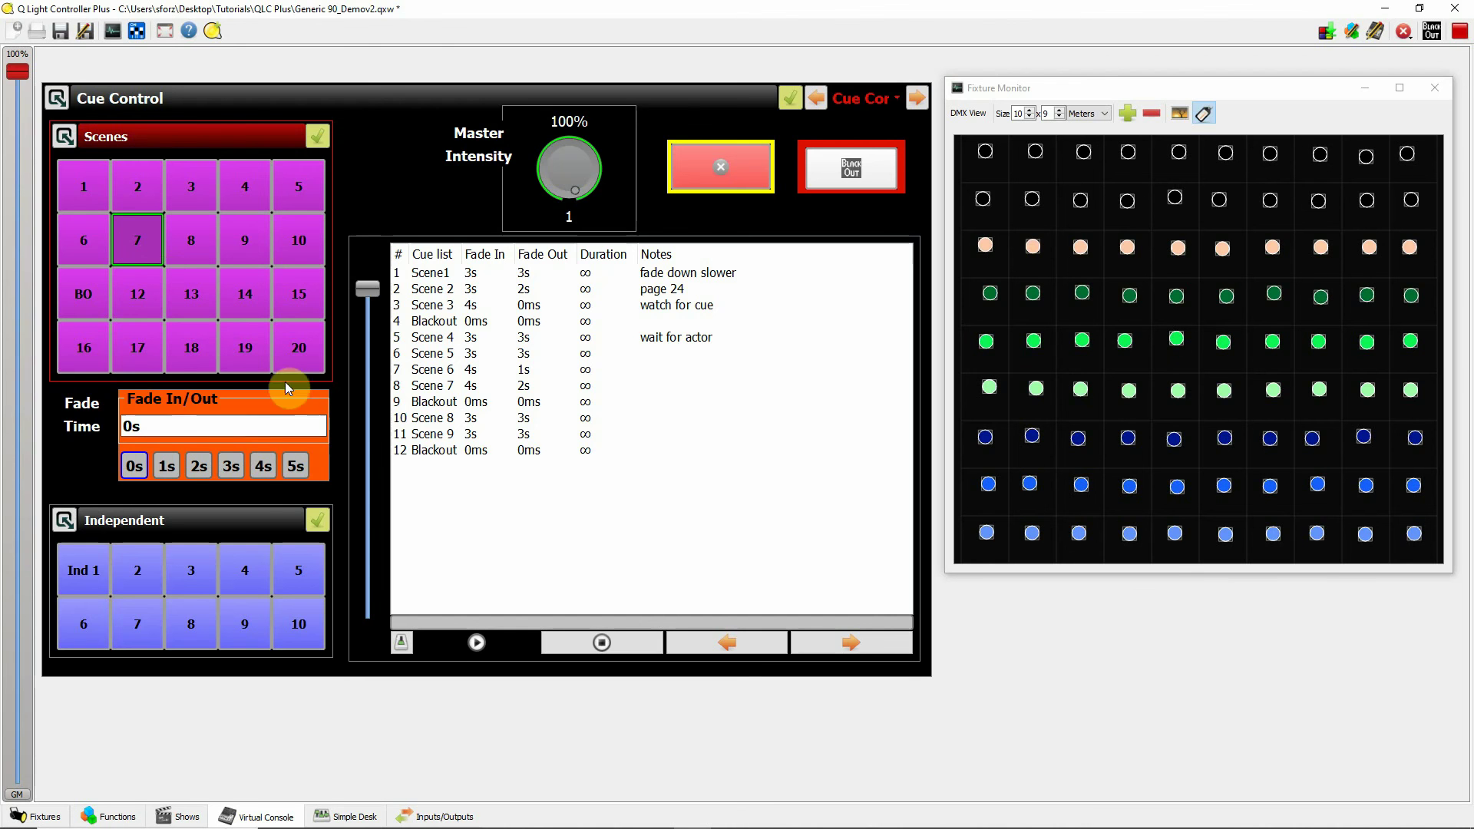
Step: Fade to scene 10, to BO and back to scene 10 with a 3s fade time, and cut to BO with 0s
click(231, 468)
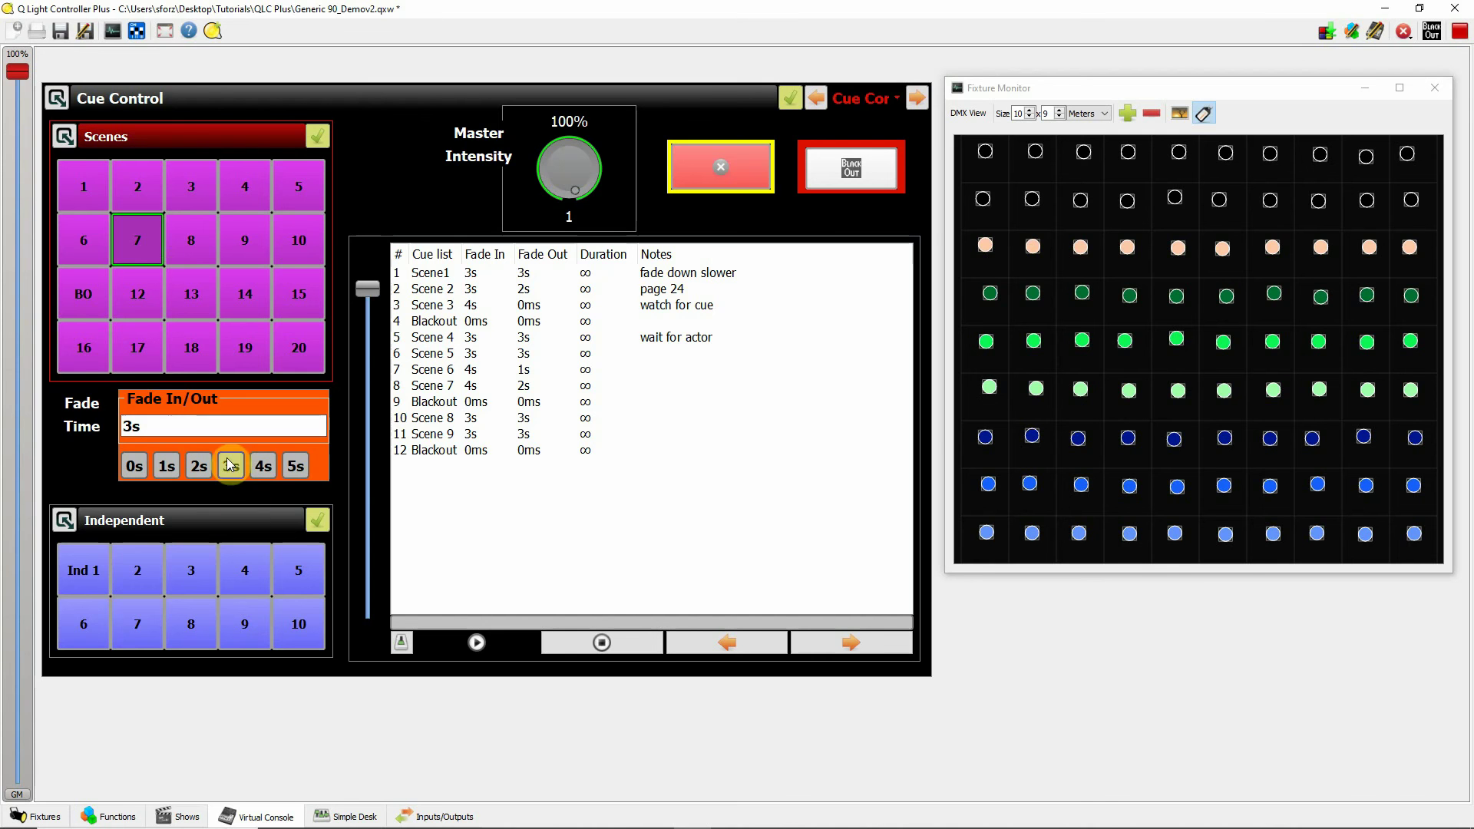
click(300, 246)
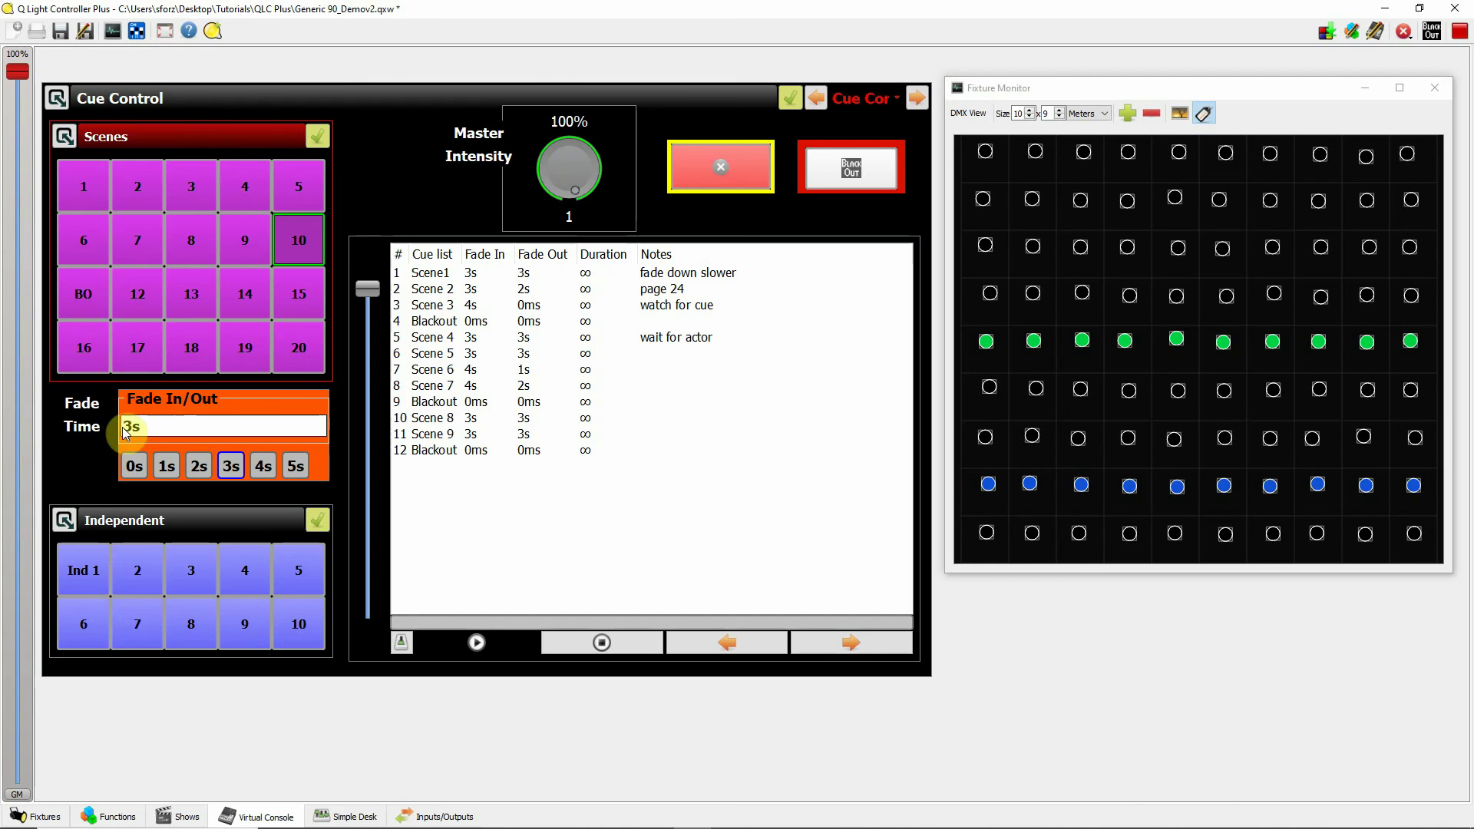
click(81, 299)
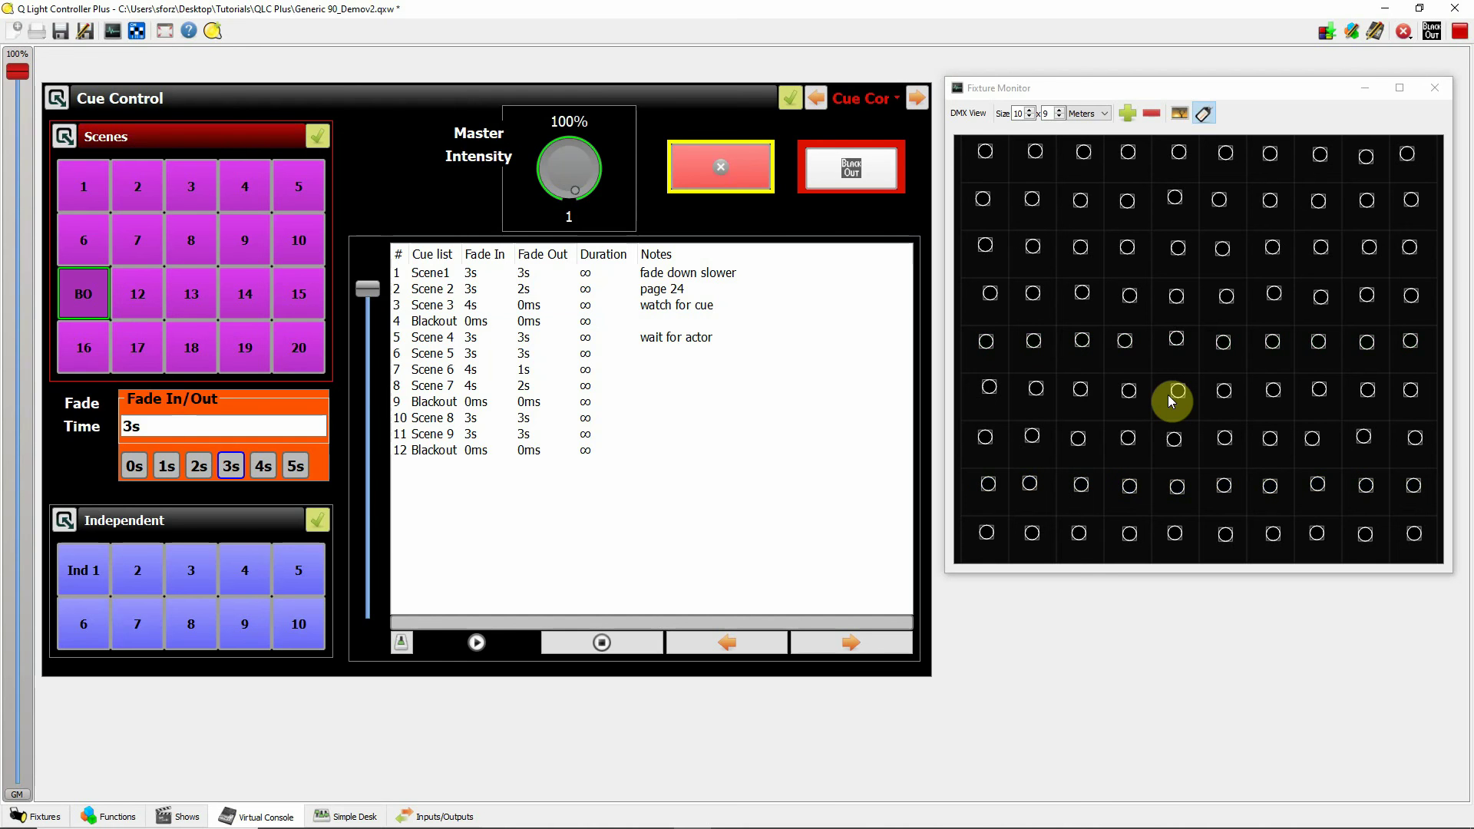
click(301, 250)
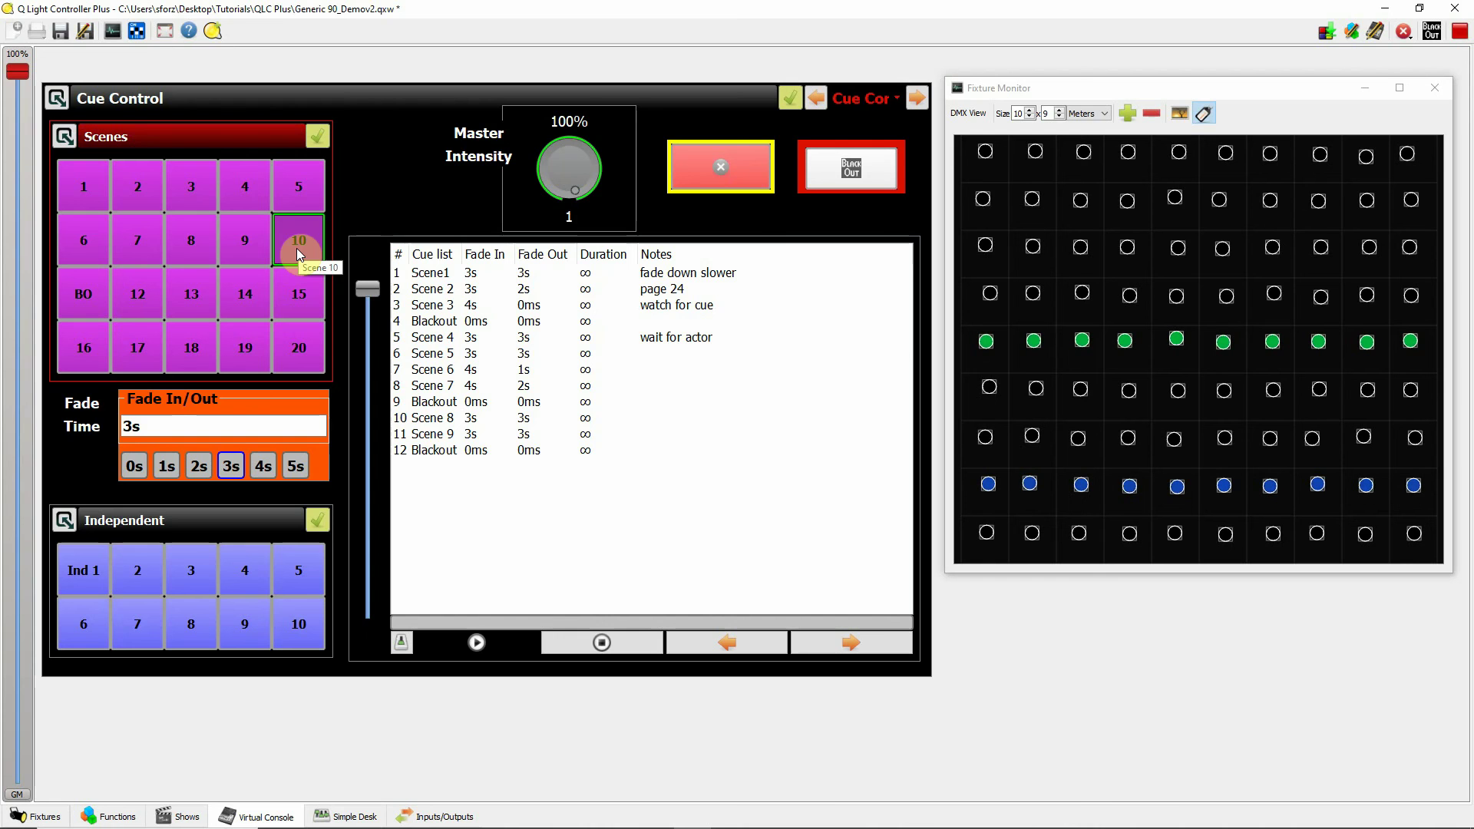
click(141, 471)
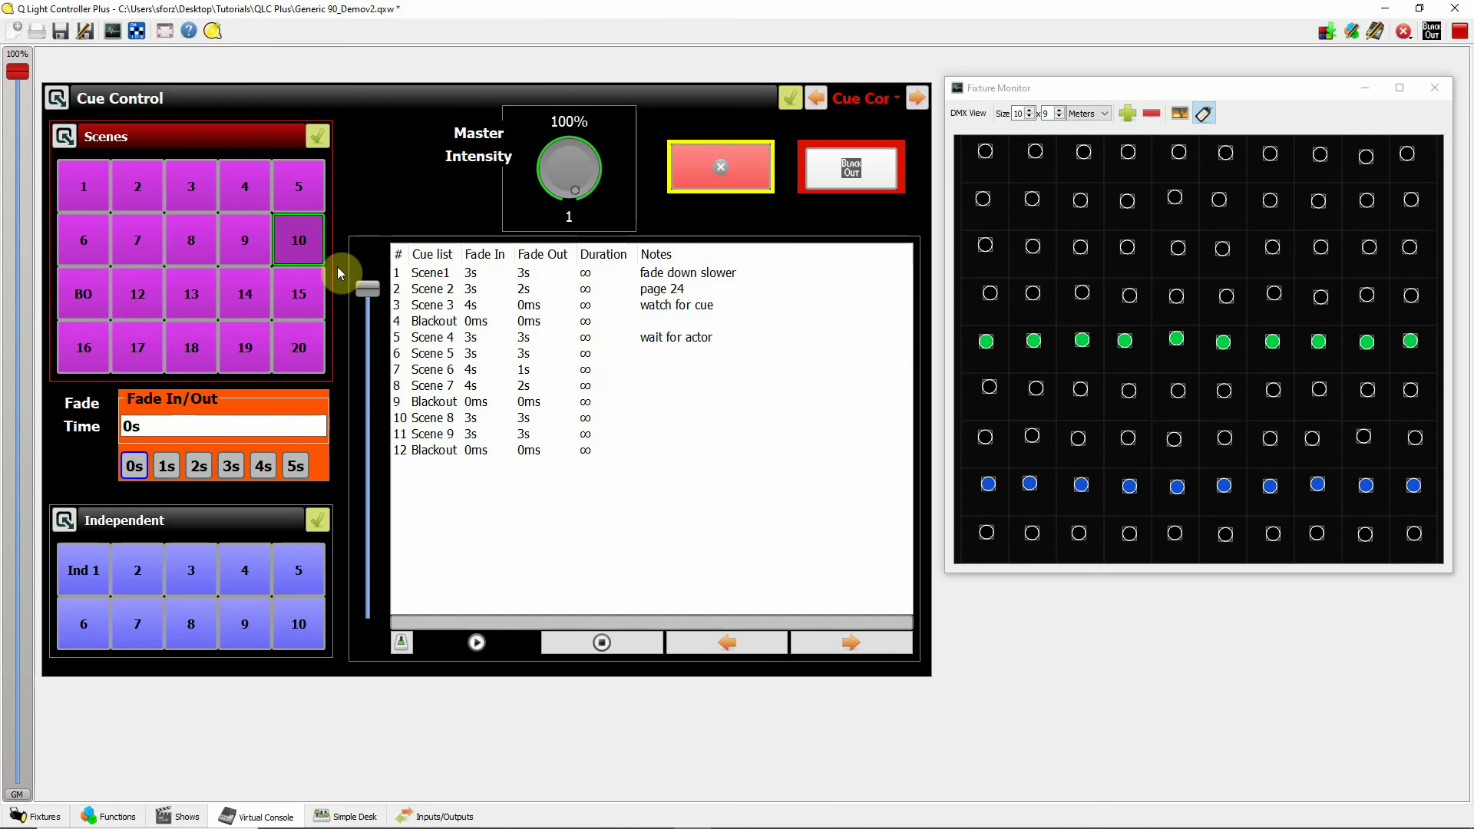
click(80, 293)
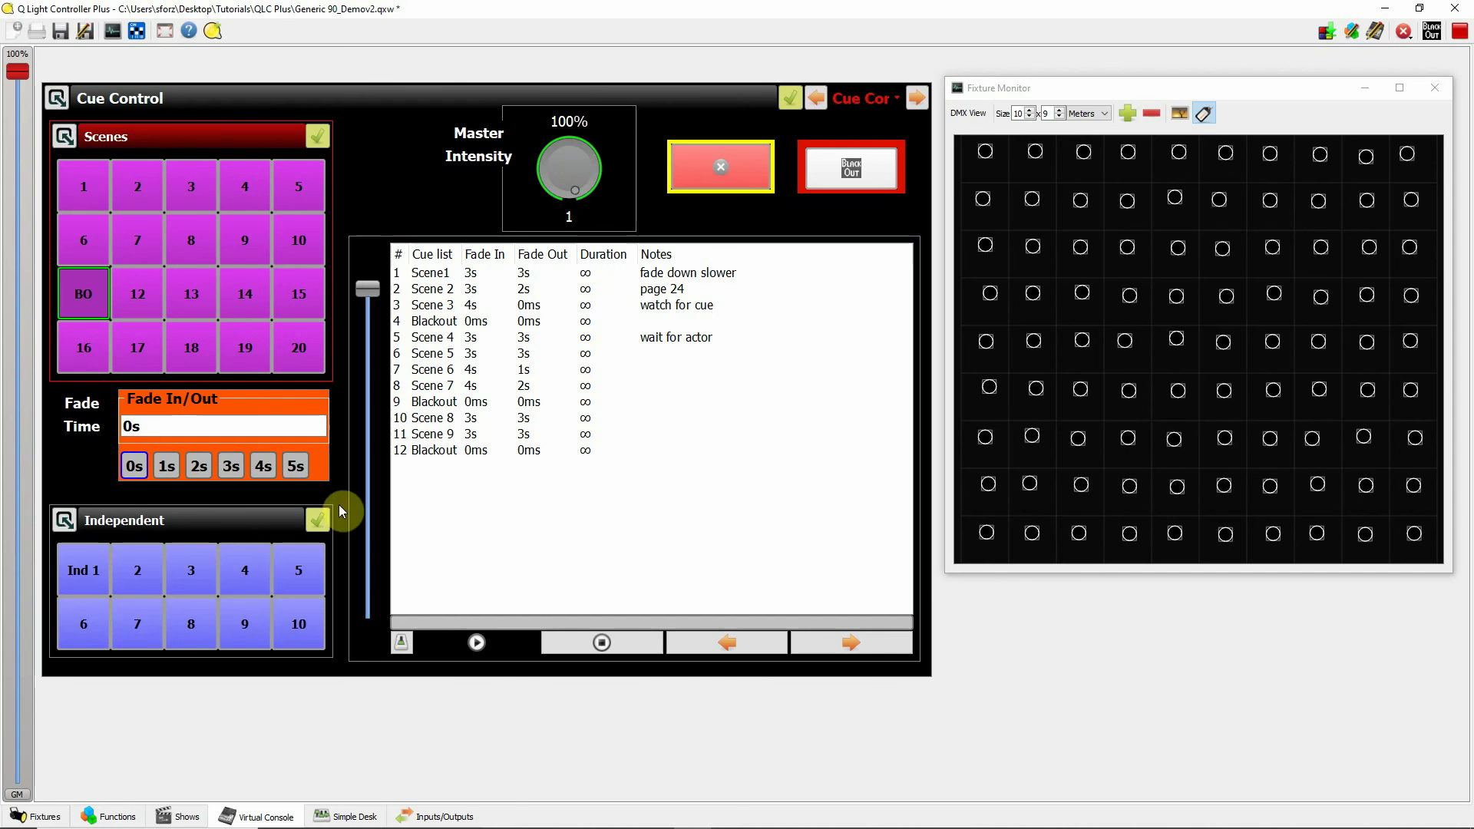
Step: Set the Fade In/Out speed dial to 5s and trigger scene 1
click(296, 466)
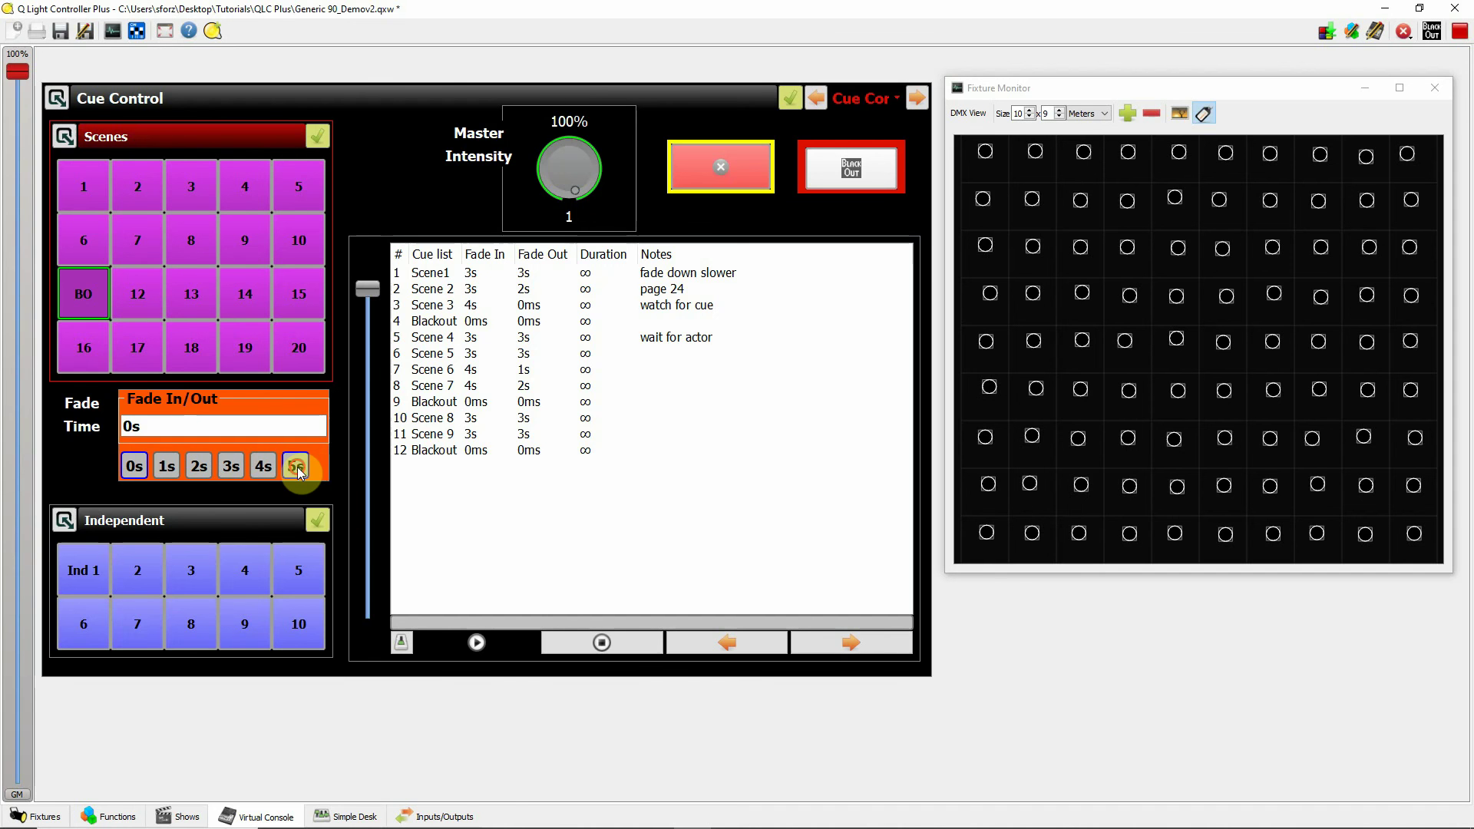
click(82, 189)
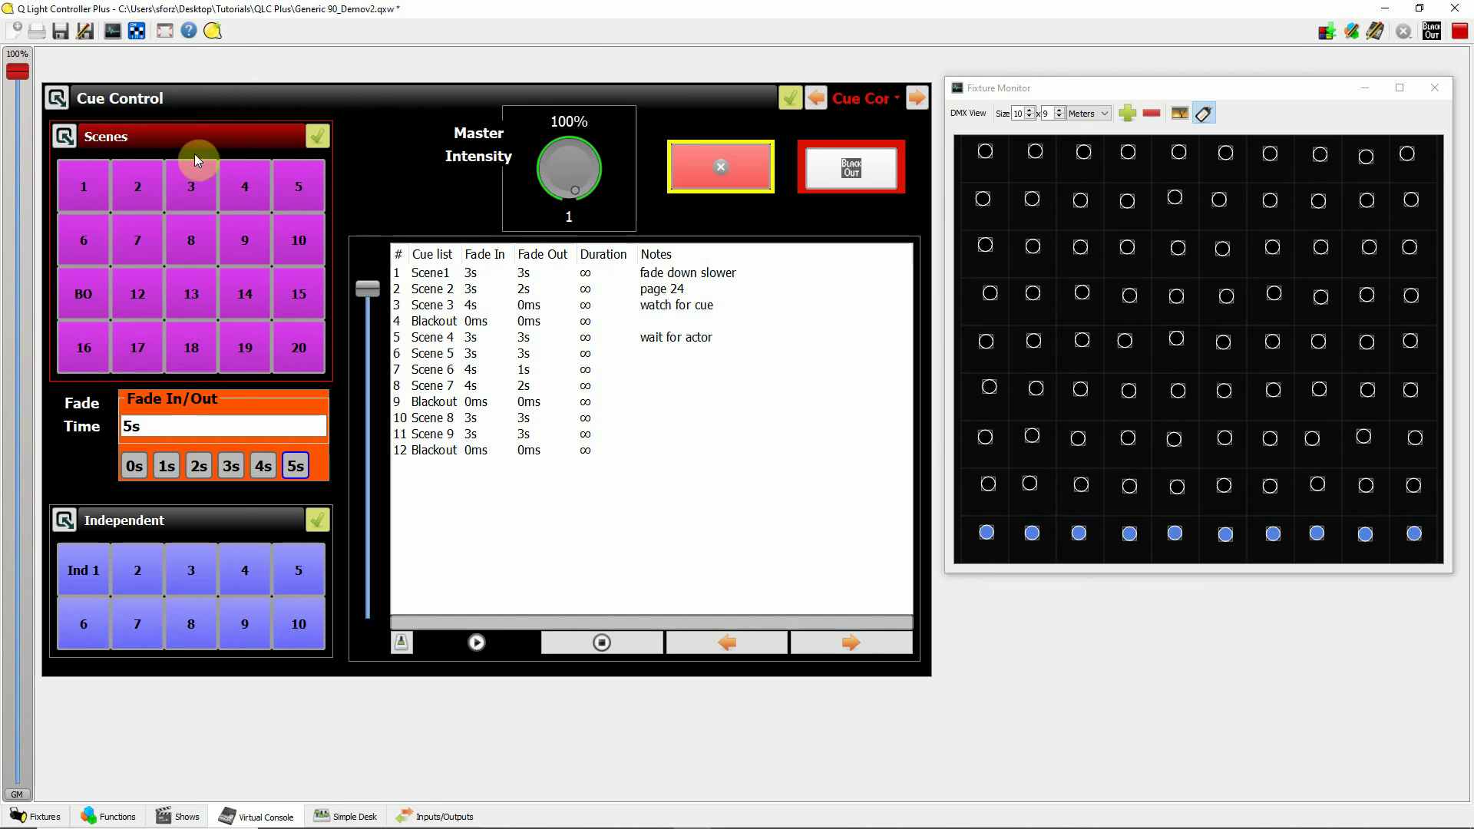
Step: Switch to design mode, review the functions assigned to the Fade In/Out speed dial, and nudge the dial back into alignment
click(1461, 32)
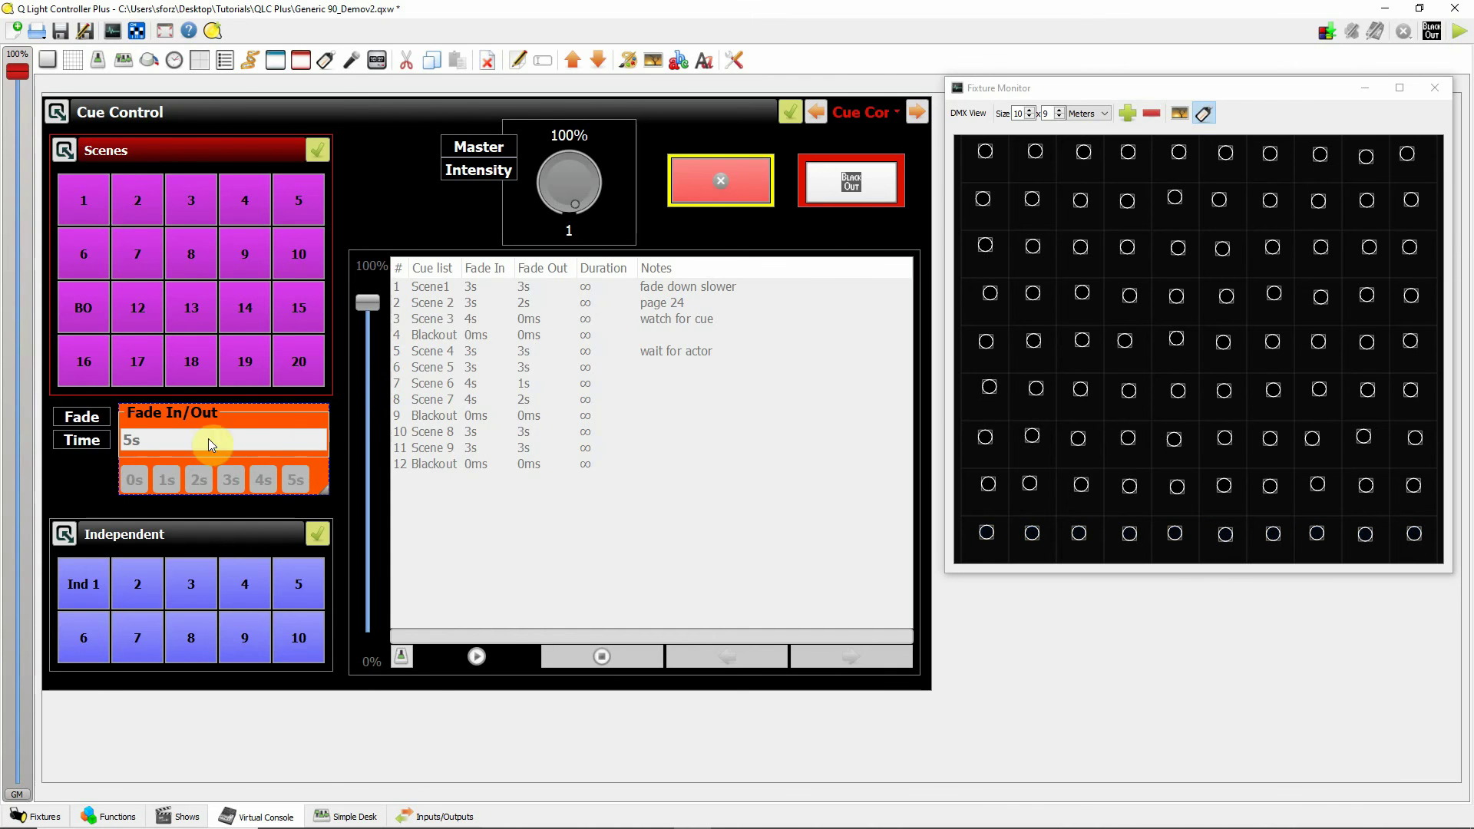
double_click(250, 422)
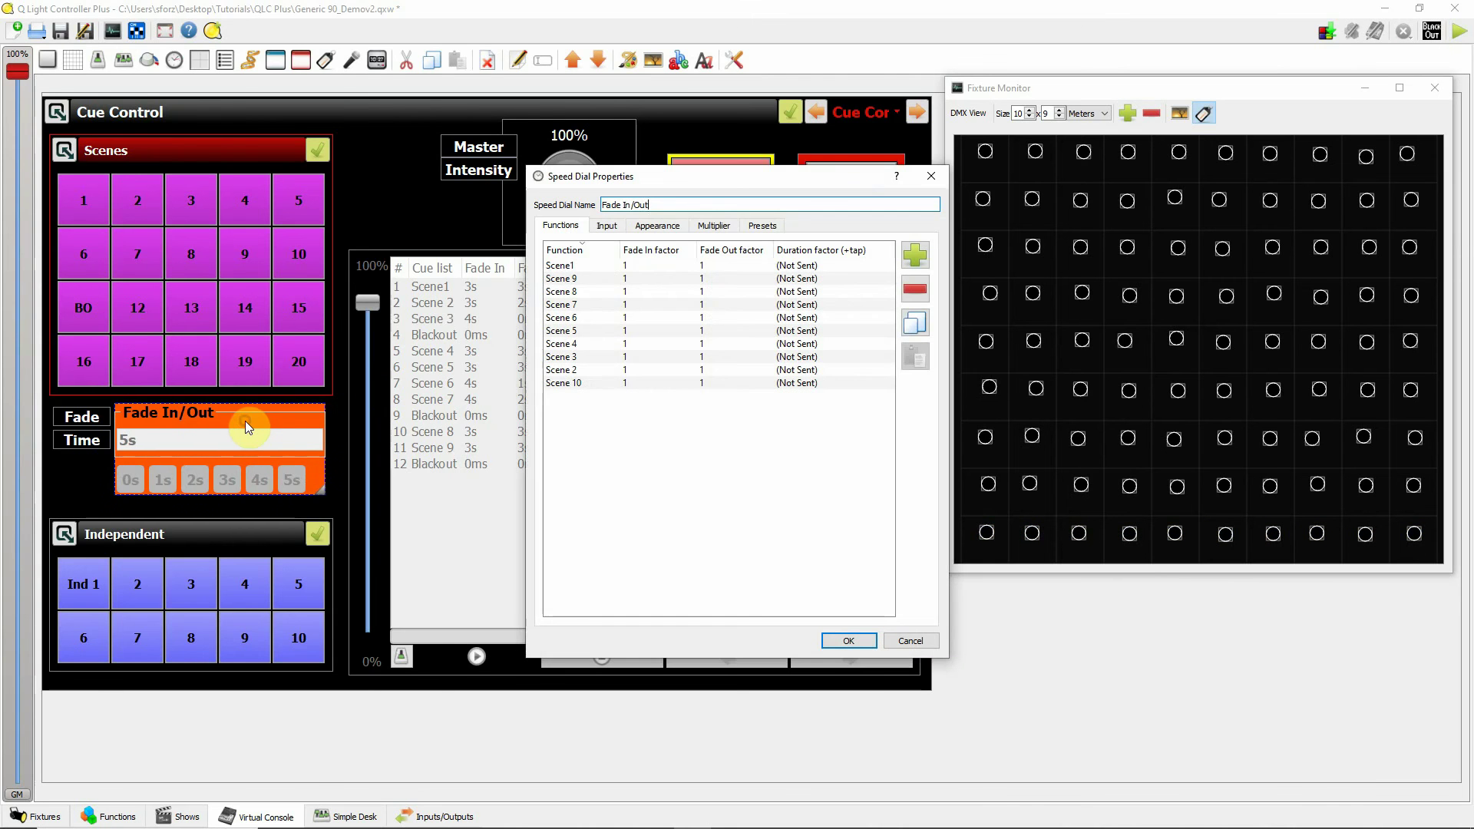
click(931, 176)
drag(253, 413, 257, 417)
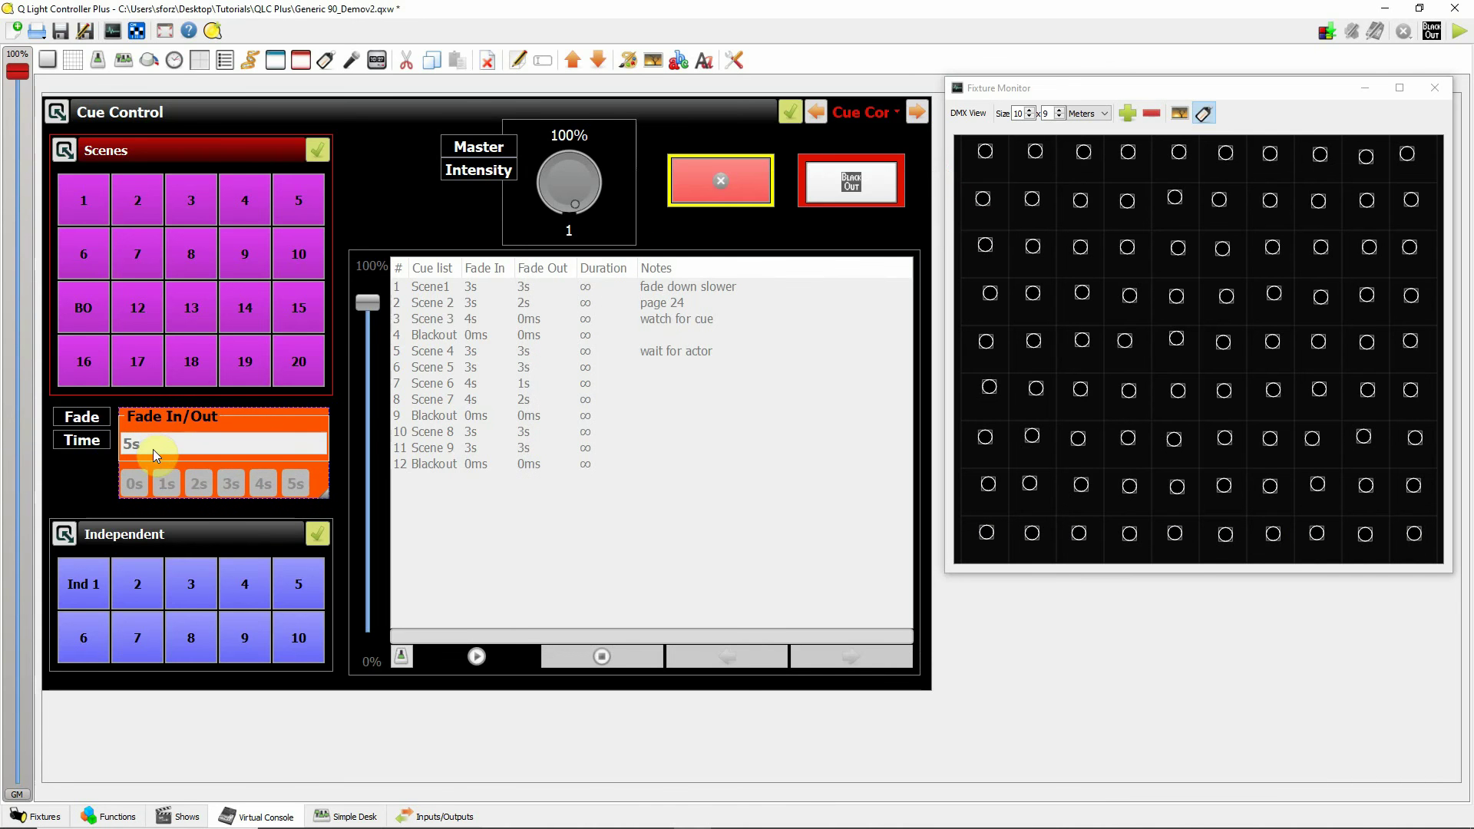
Step: Inspect the fade in and fade out times of Scene1, Scene 4 and Scene 6 in the function manager
click(119, 816)
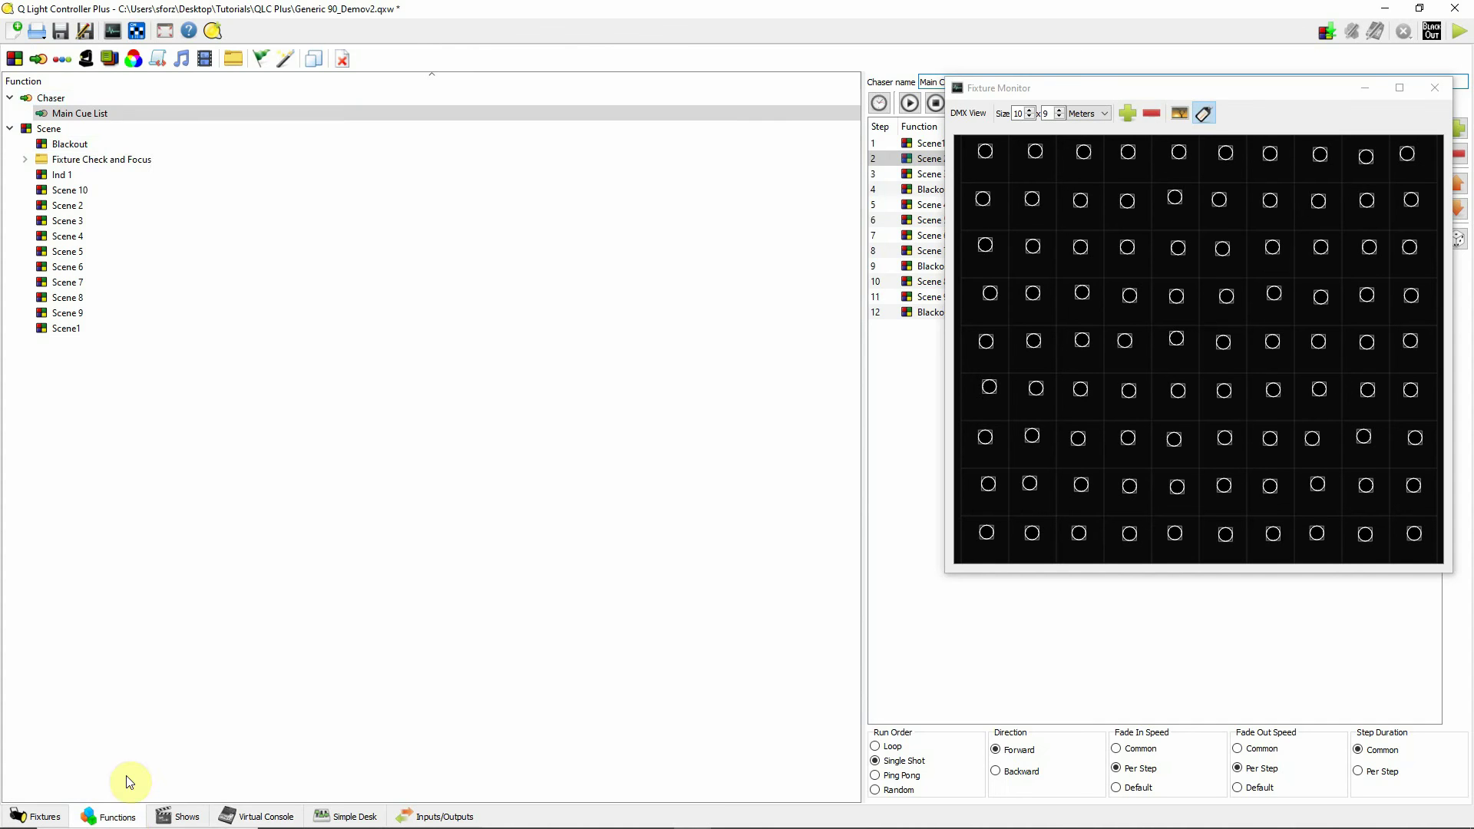
click(103, 328)
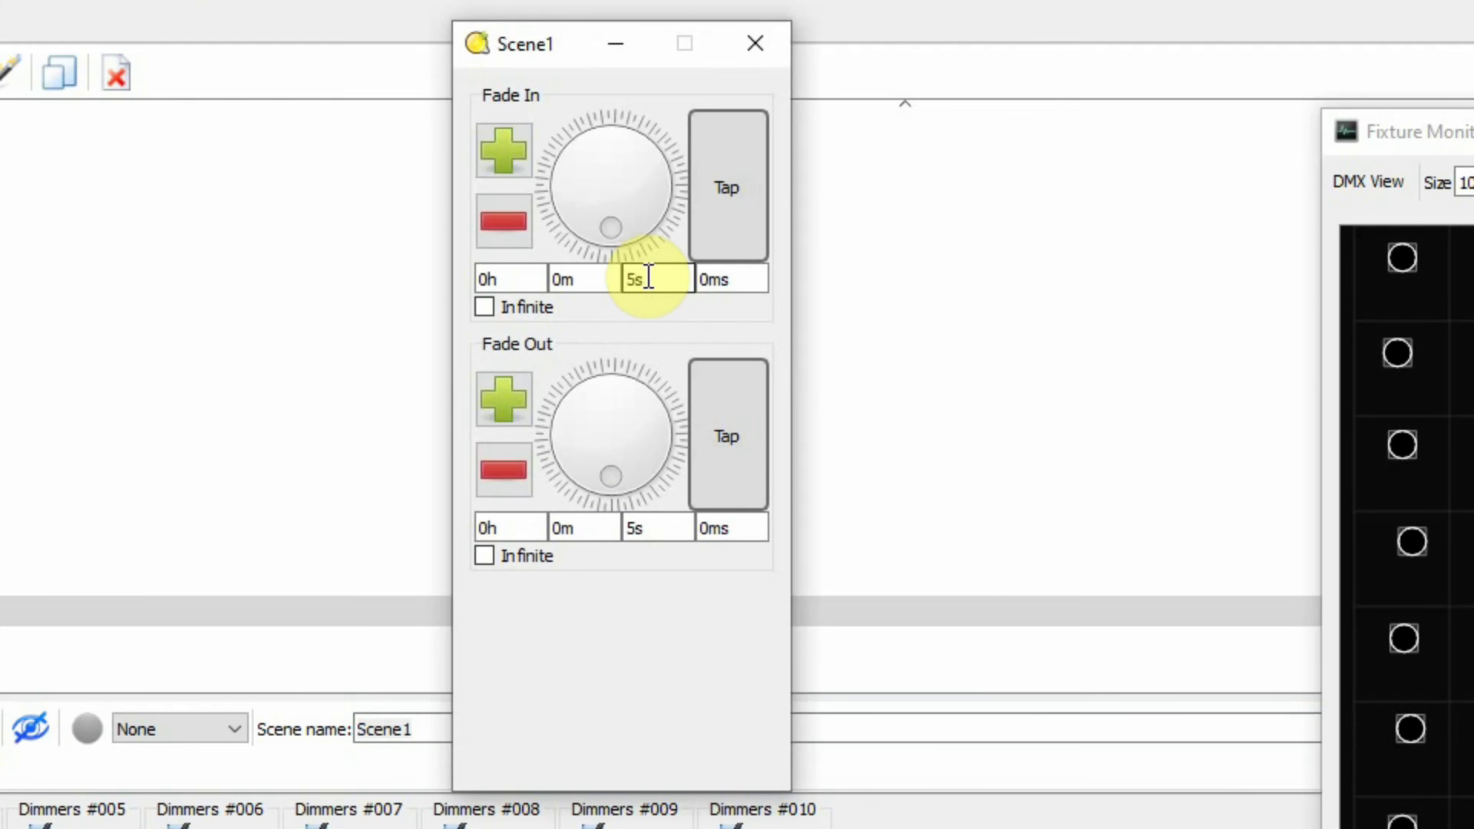
click(121, 426)
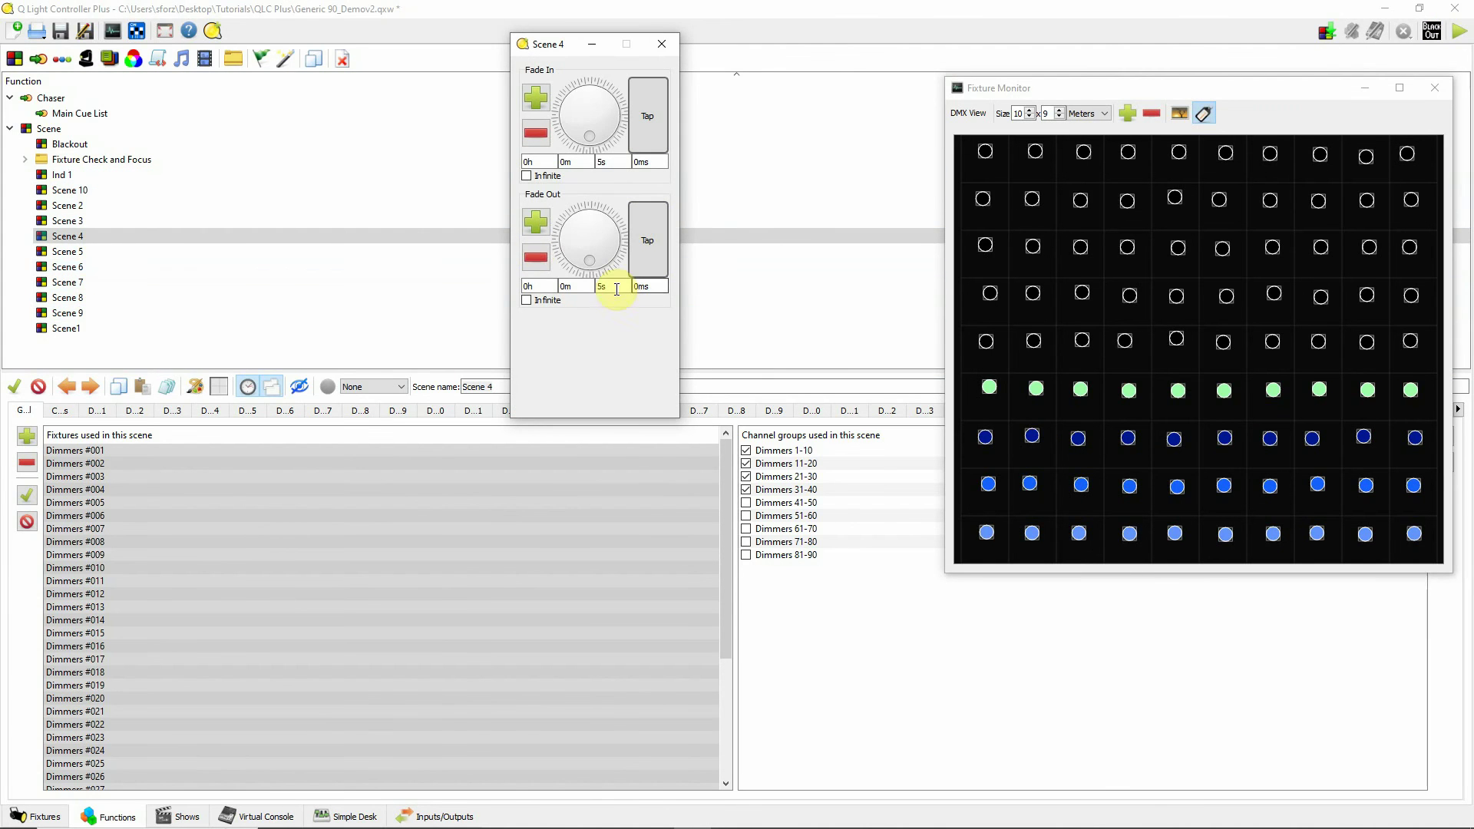
click(86, 267)
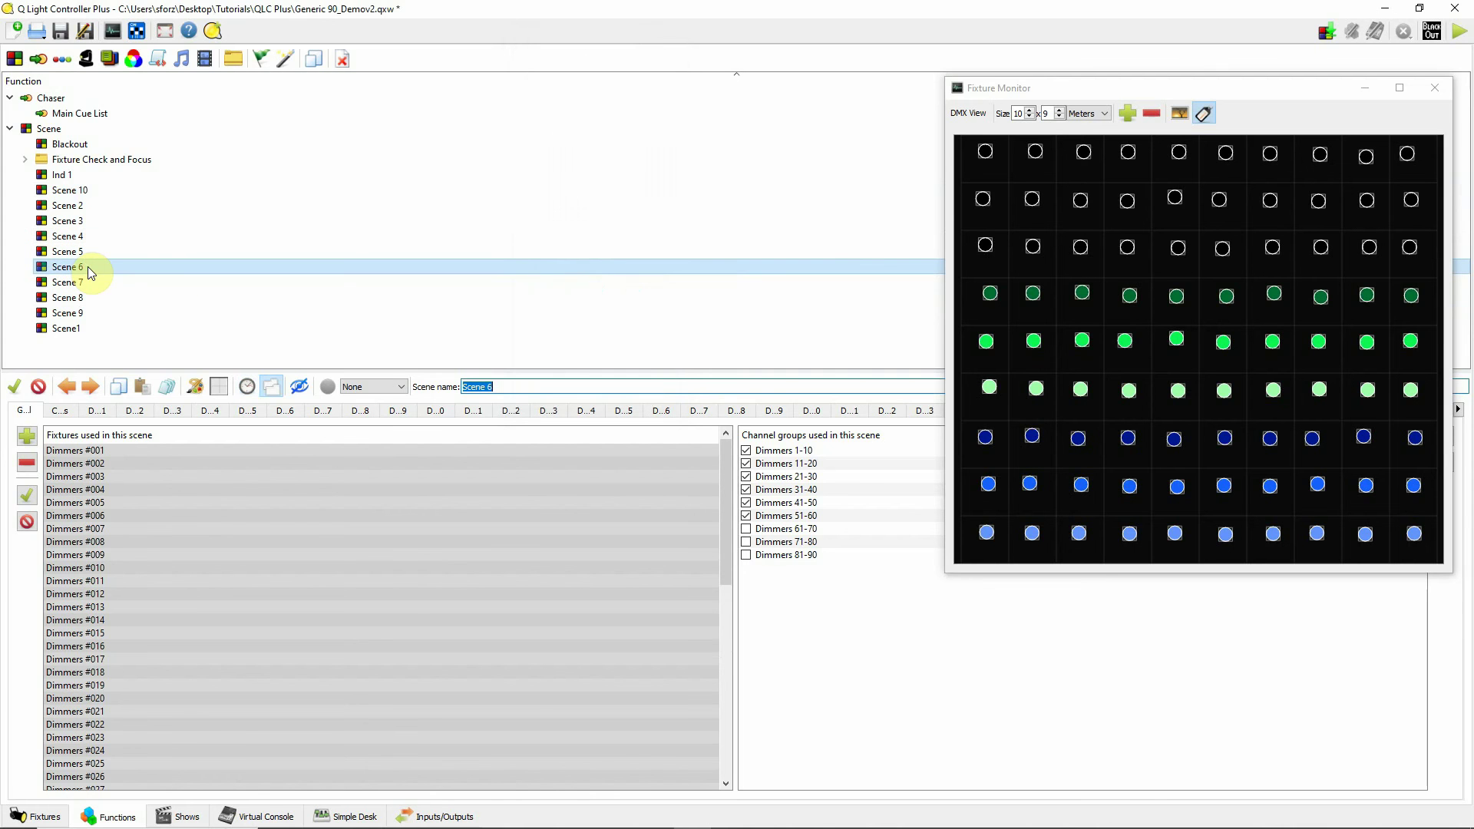
click(253, 386)
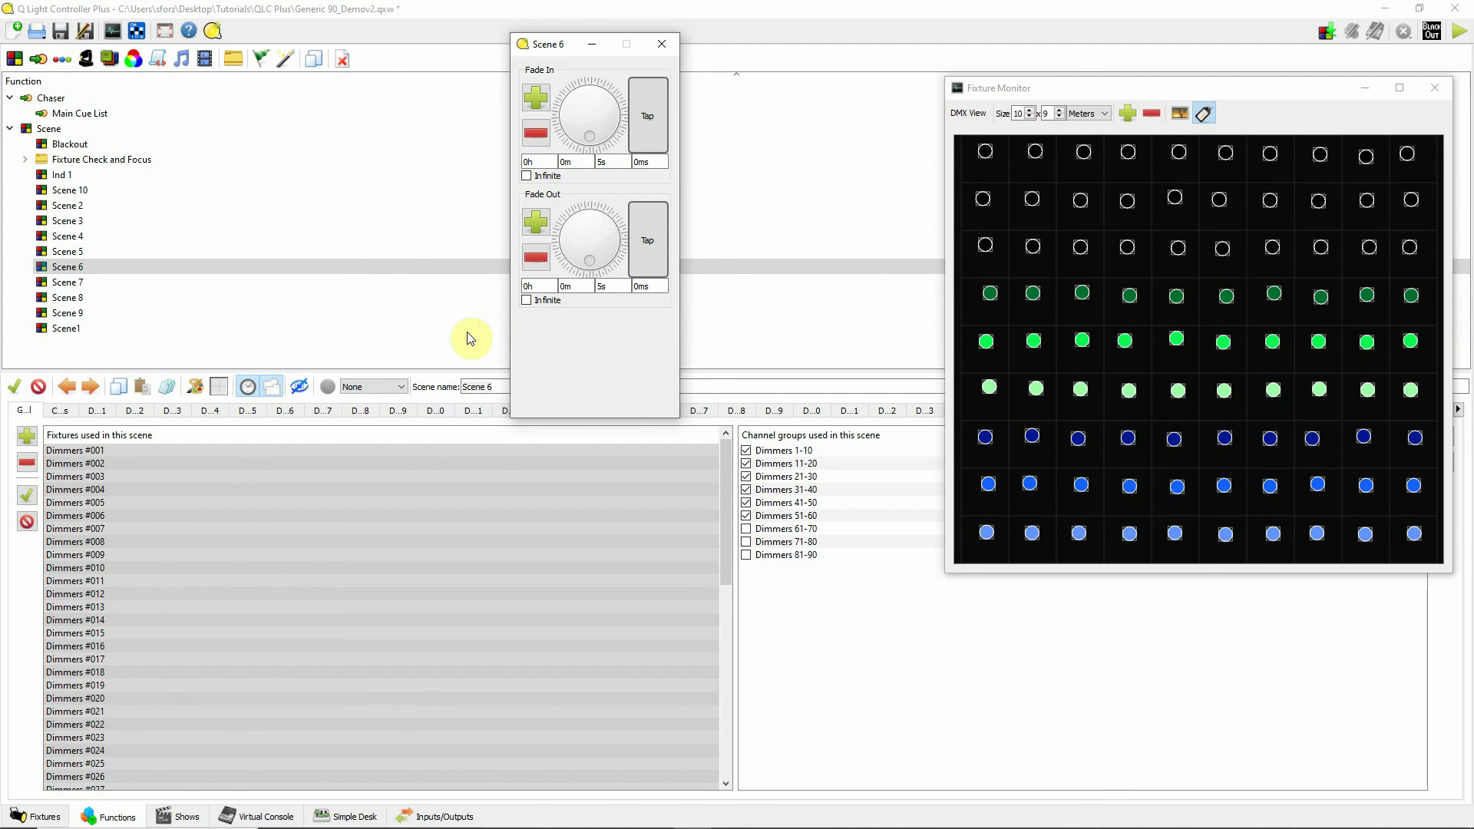
click(614, 207)
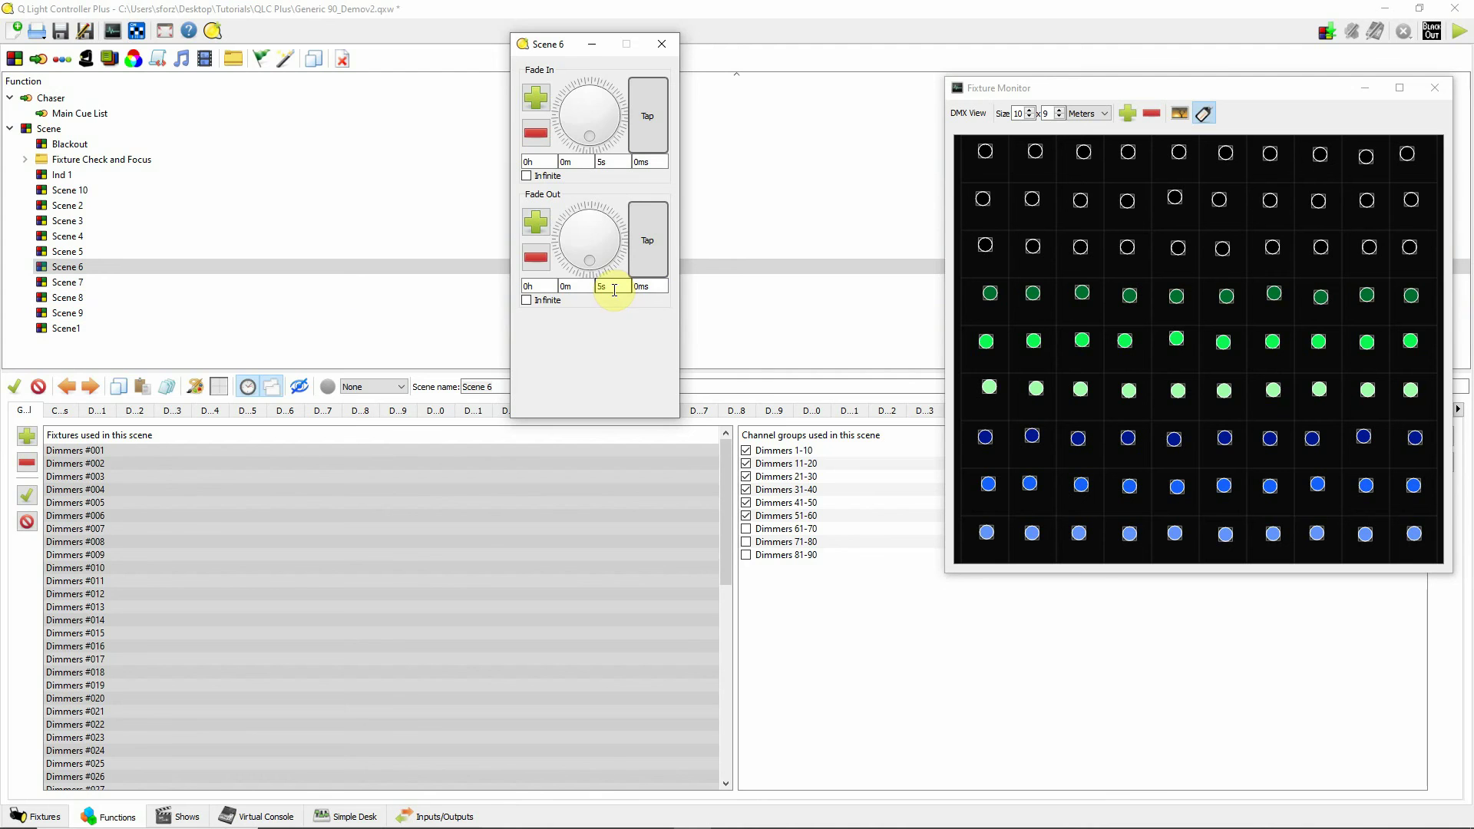
click(663, 43)
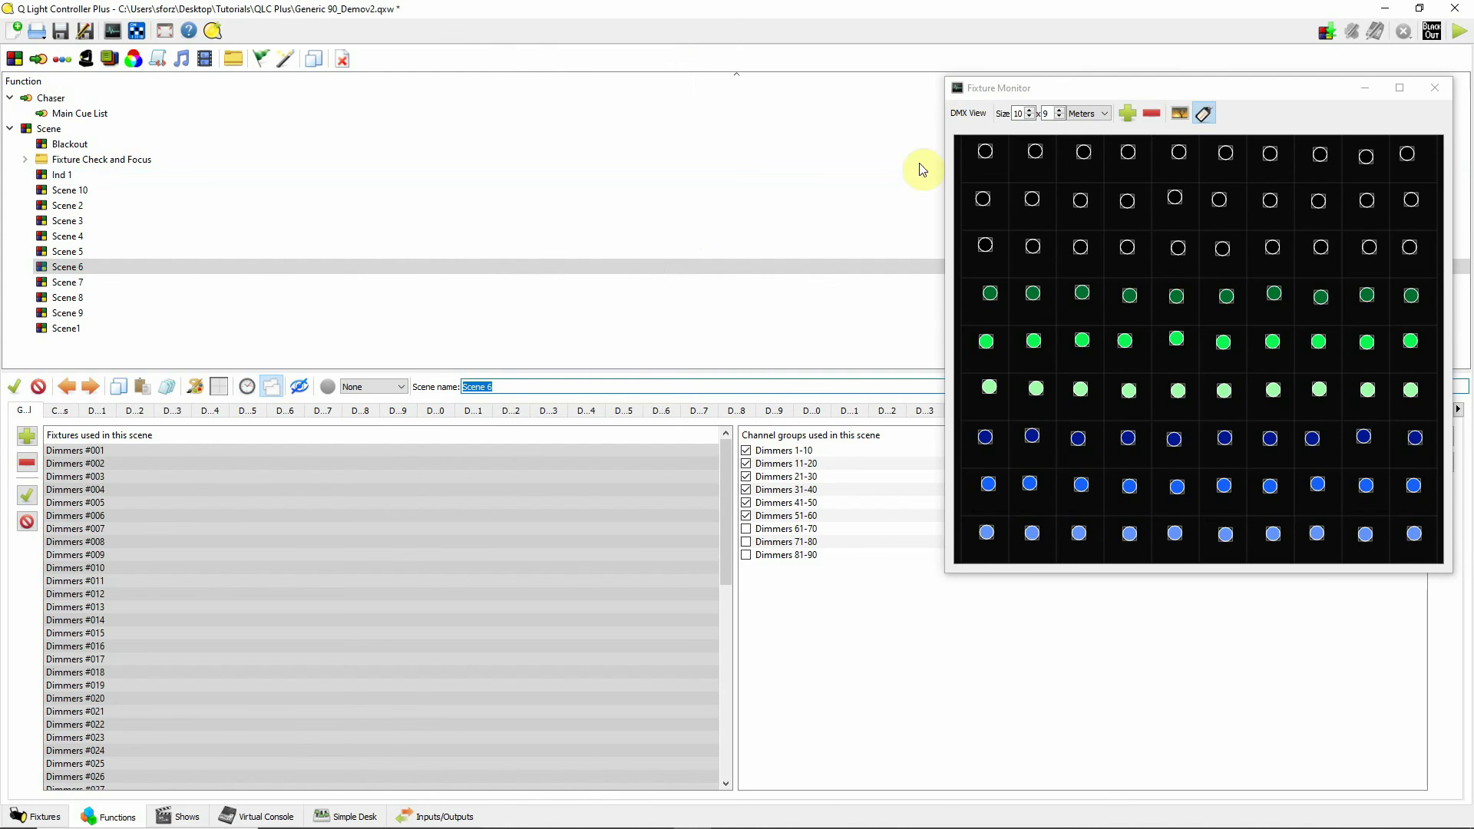
Step: Return to the virtual console and recheck the function list in the Fade In/Out speed dial's properties
click(265, 816)
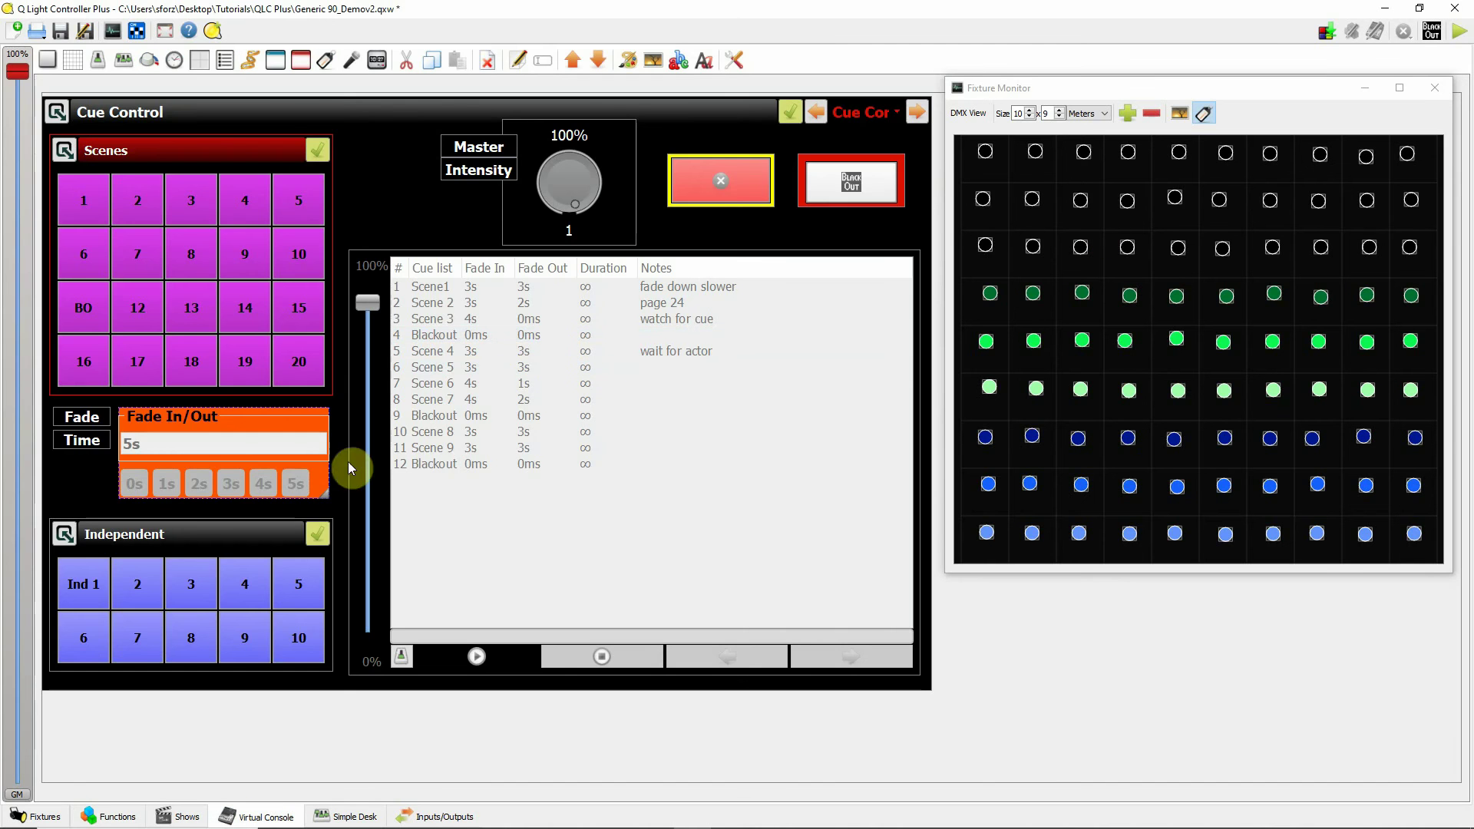
double_click(254, 429)
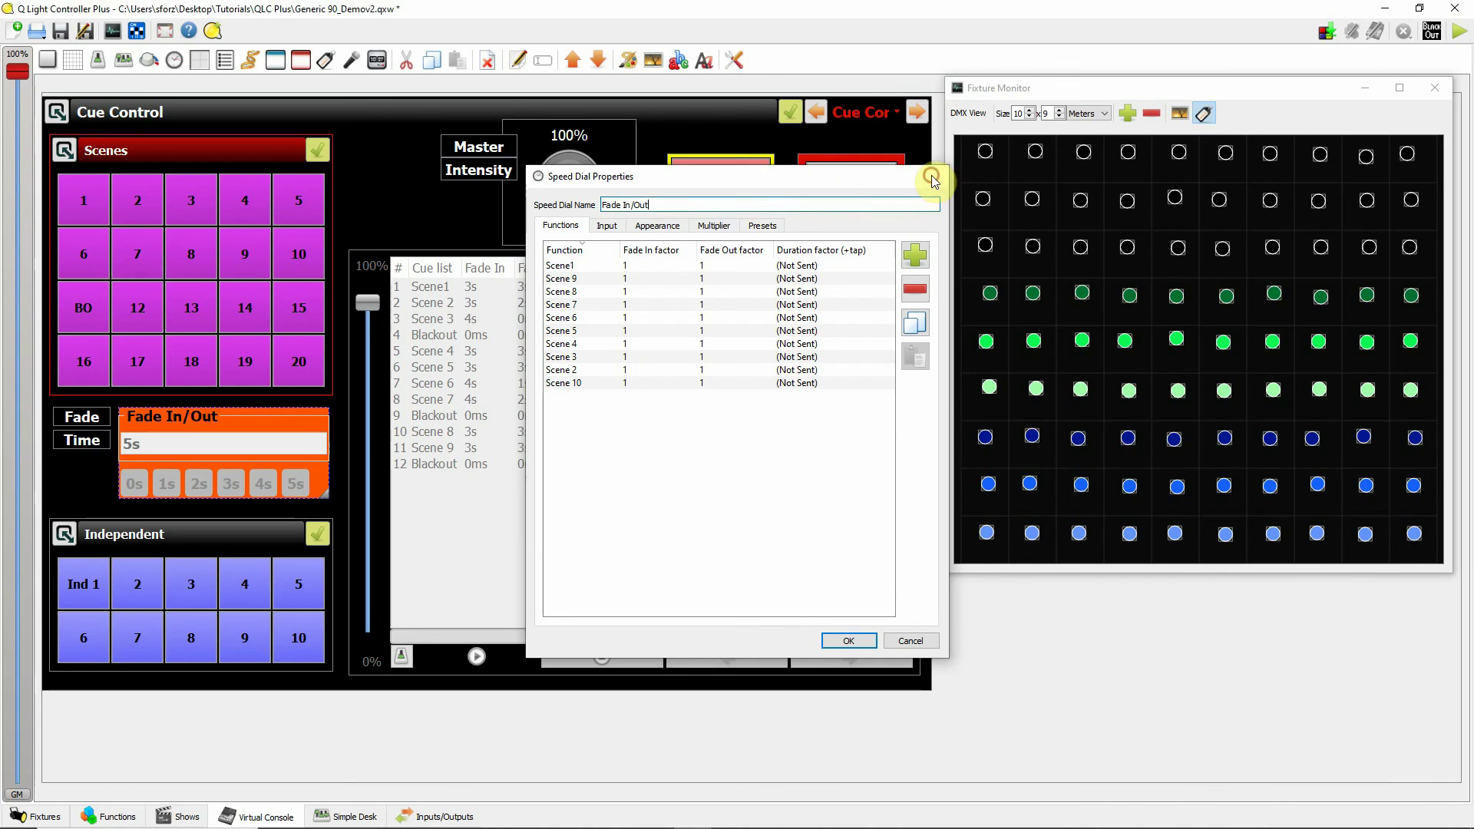
click(933, 177)
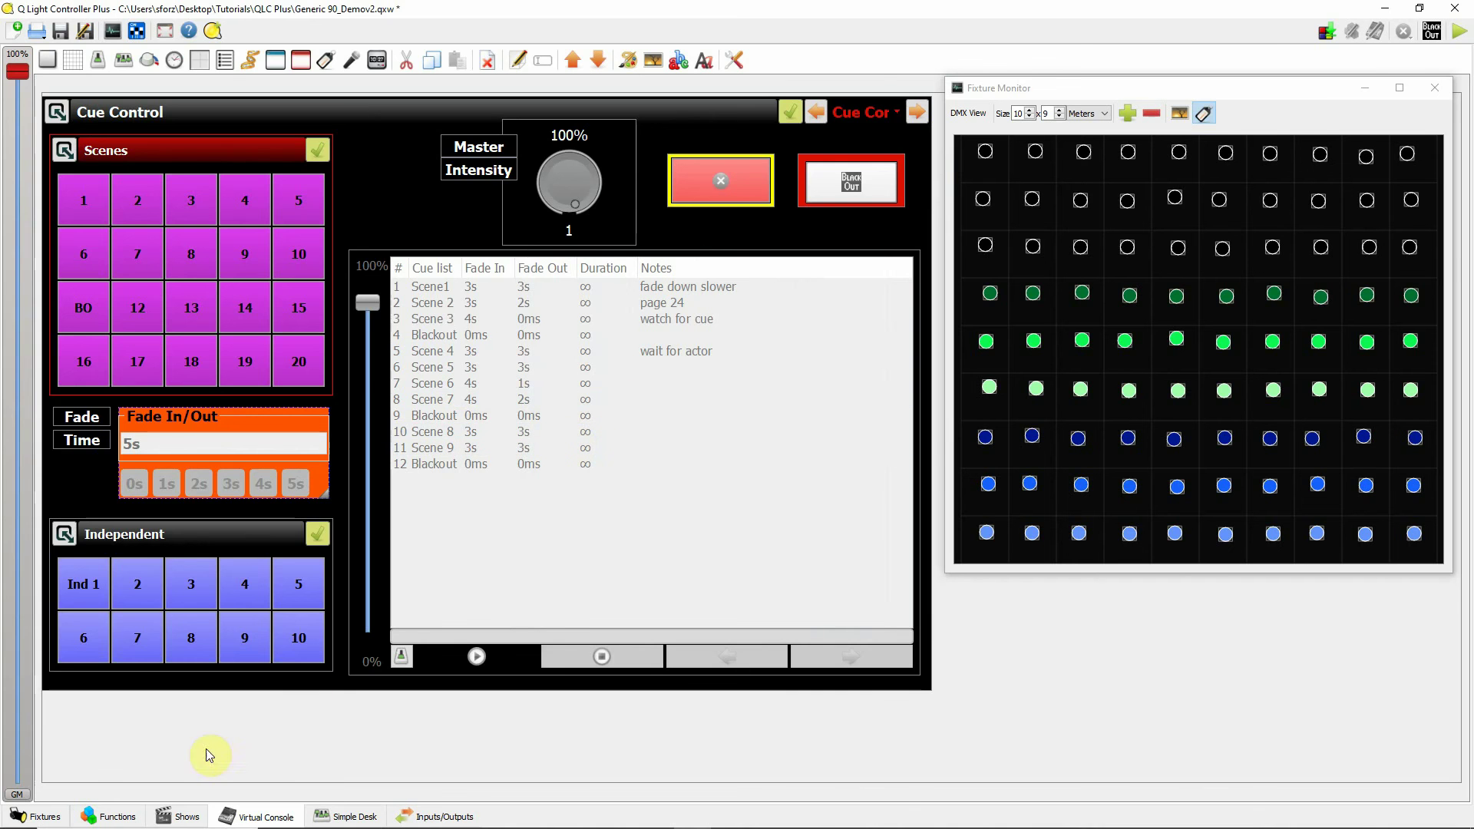
Step: Close the Scene 6 editor by selecting the Scene category among the functions, and return to the virtual console
click(108, 815)
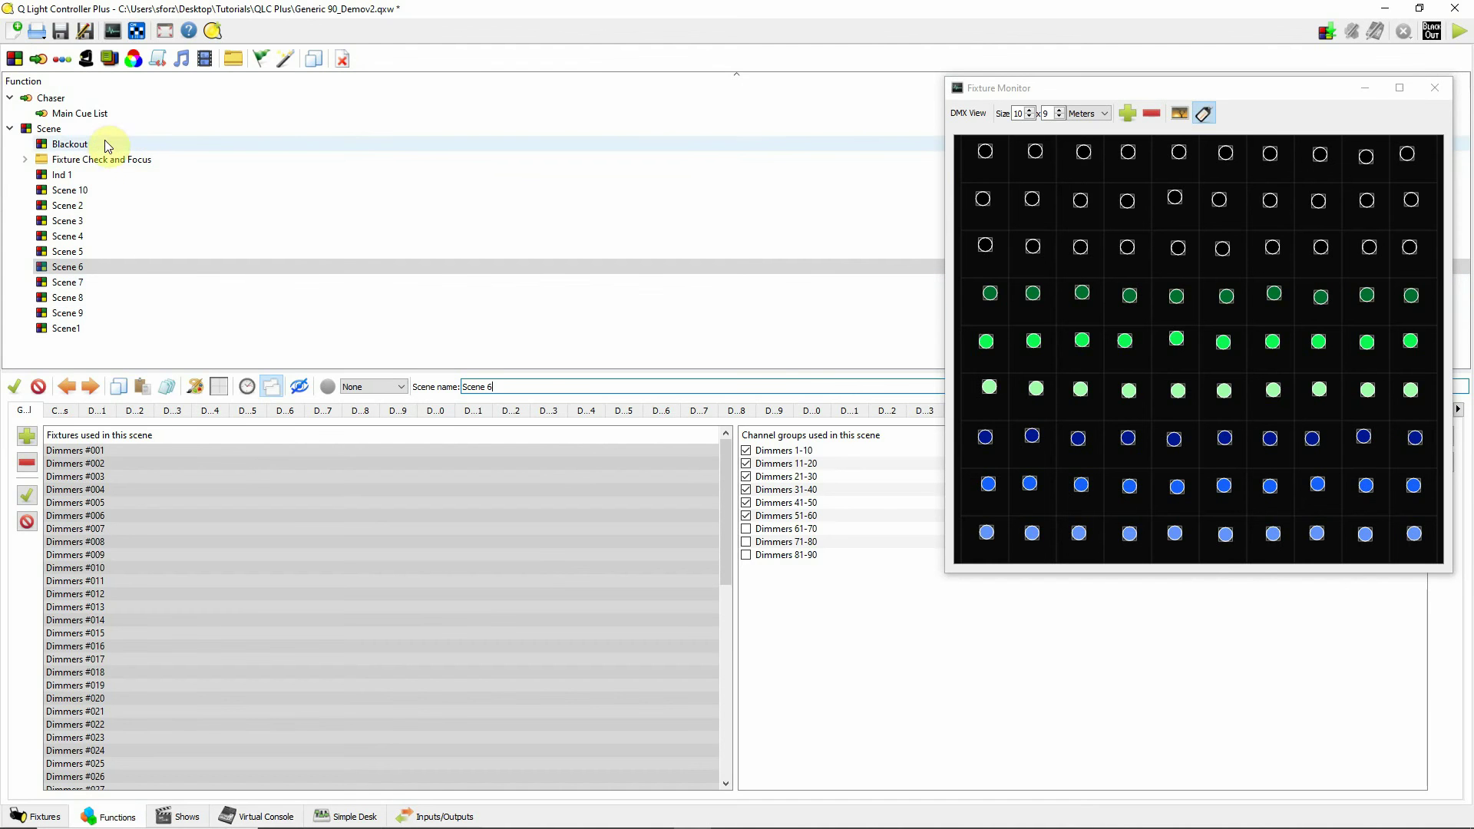
click(57, 129)
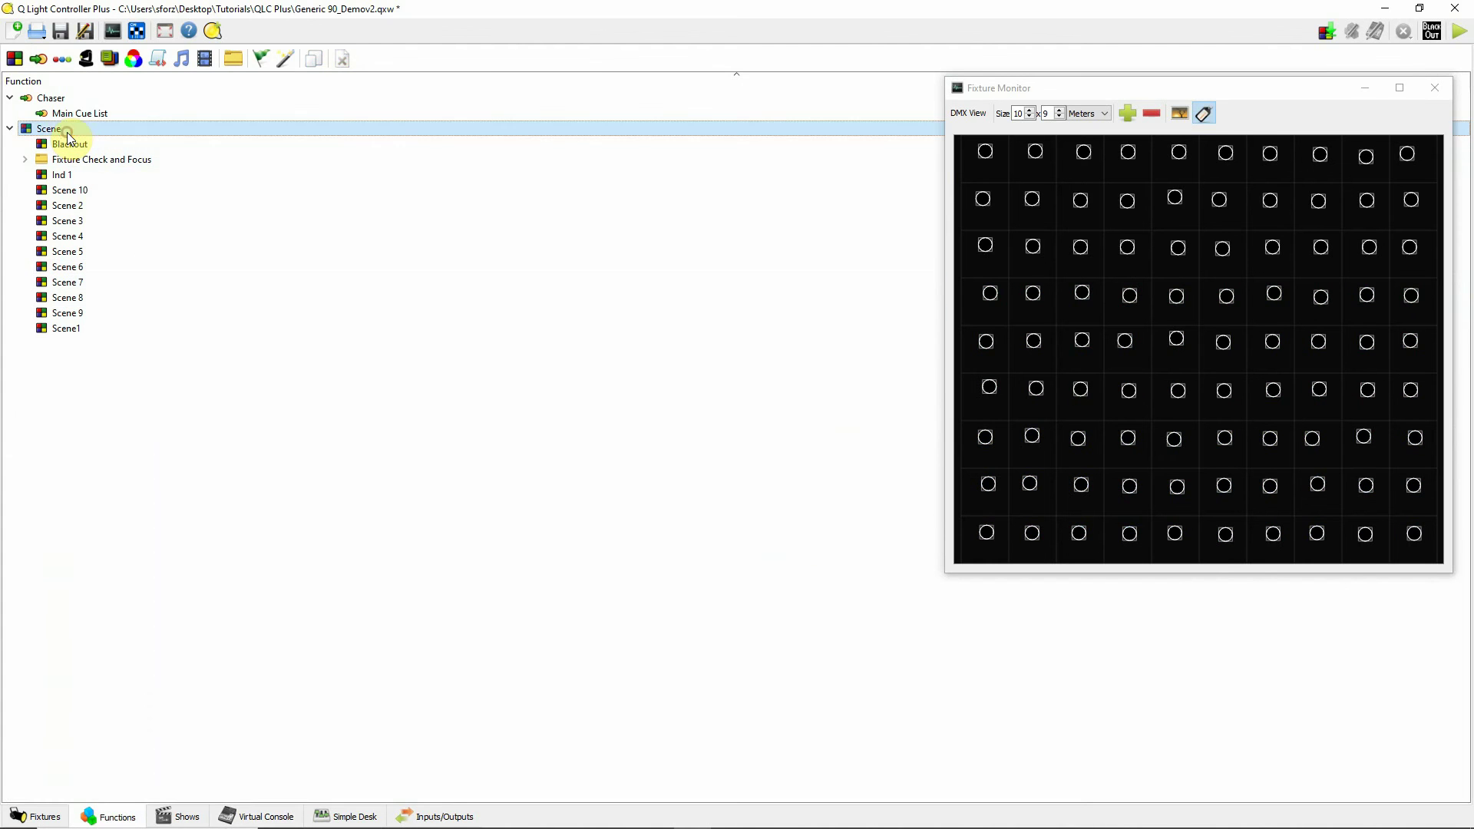
click(256, 815)
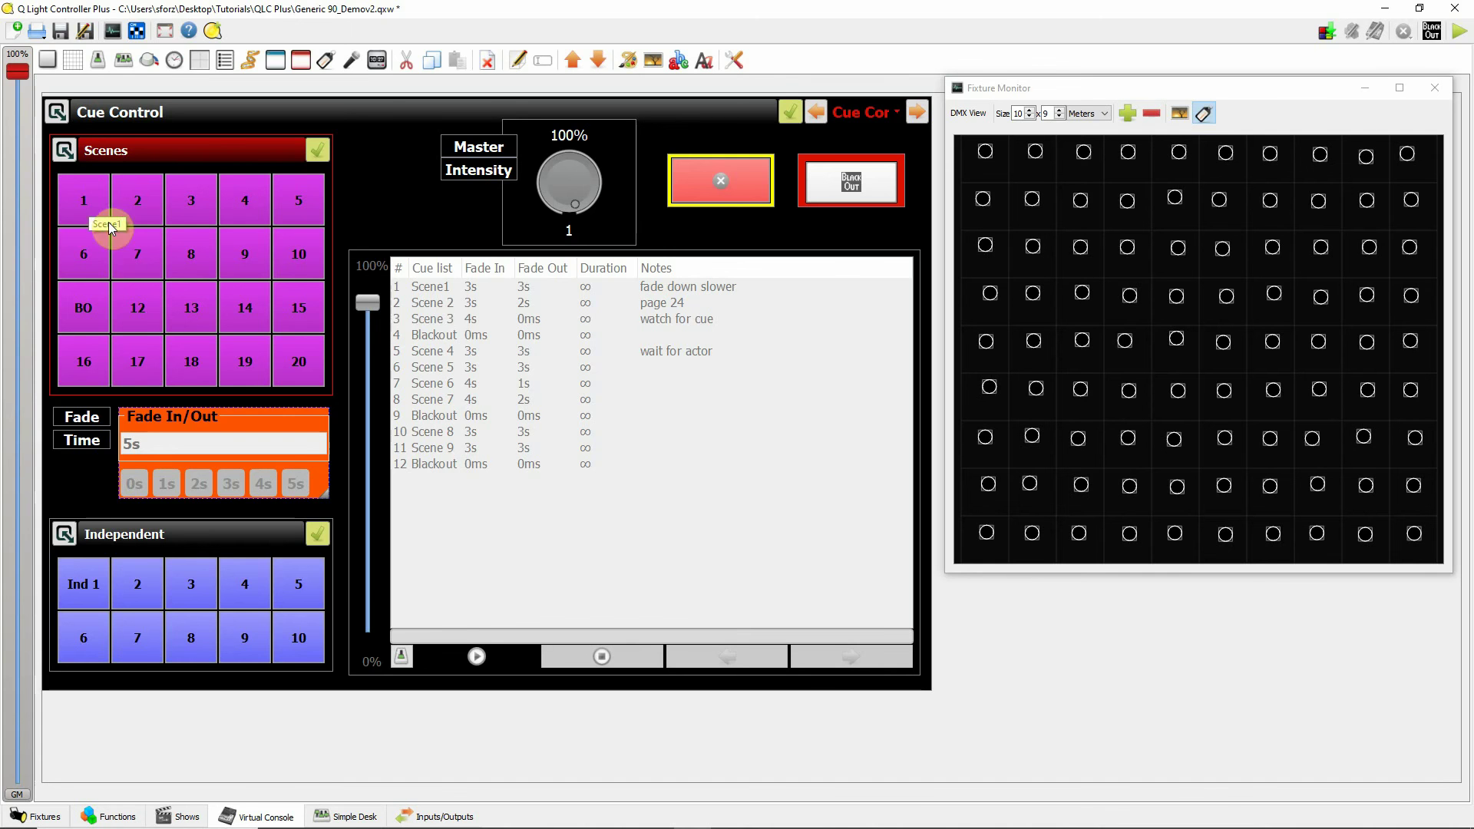
Step: Switch to operate mode and start playback of the cue list from Scene1
click(1458, 30)
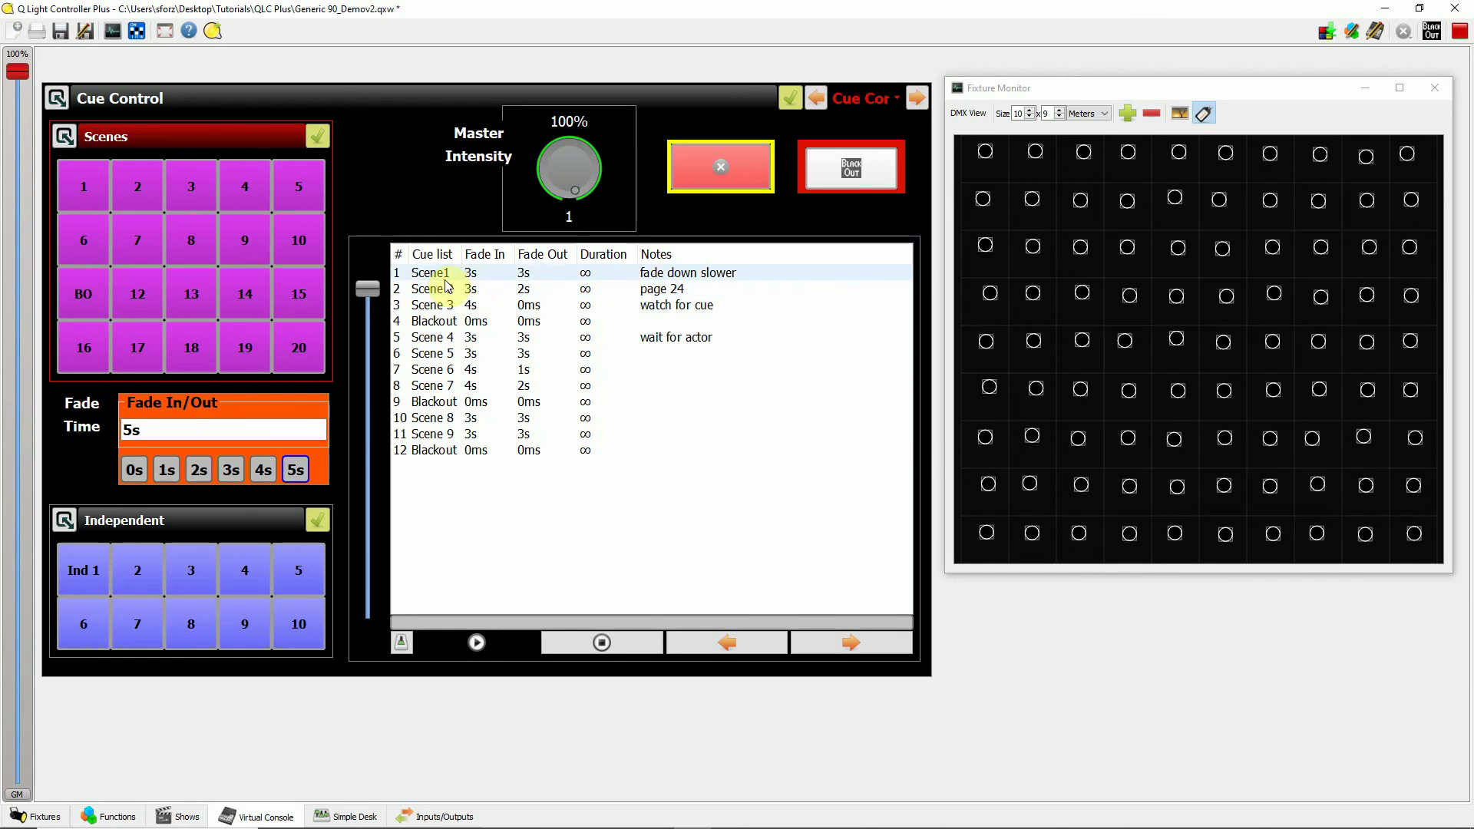
click(471, 643)
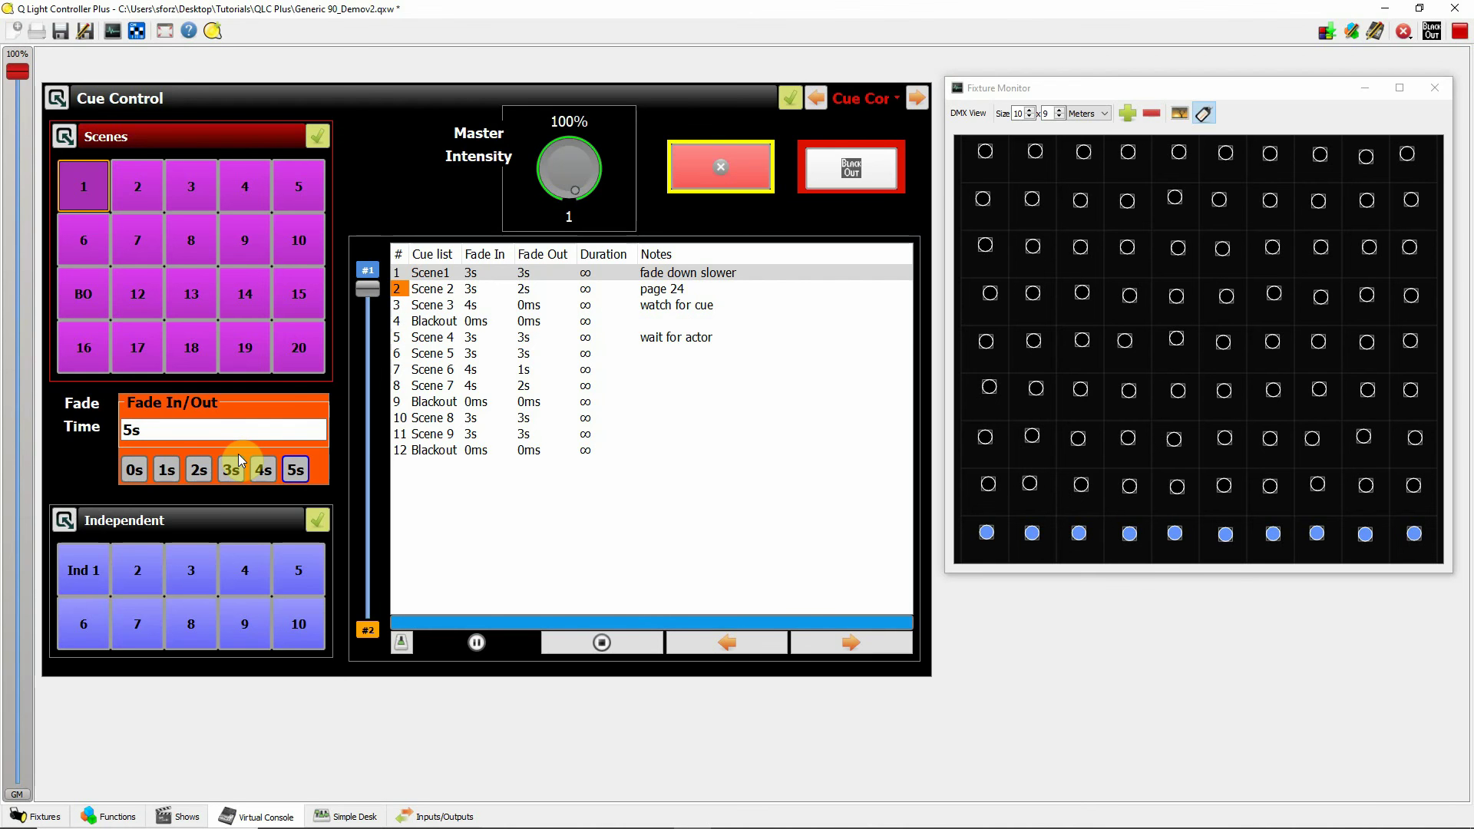
mouse_move(112, 807)
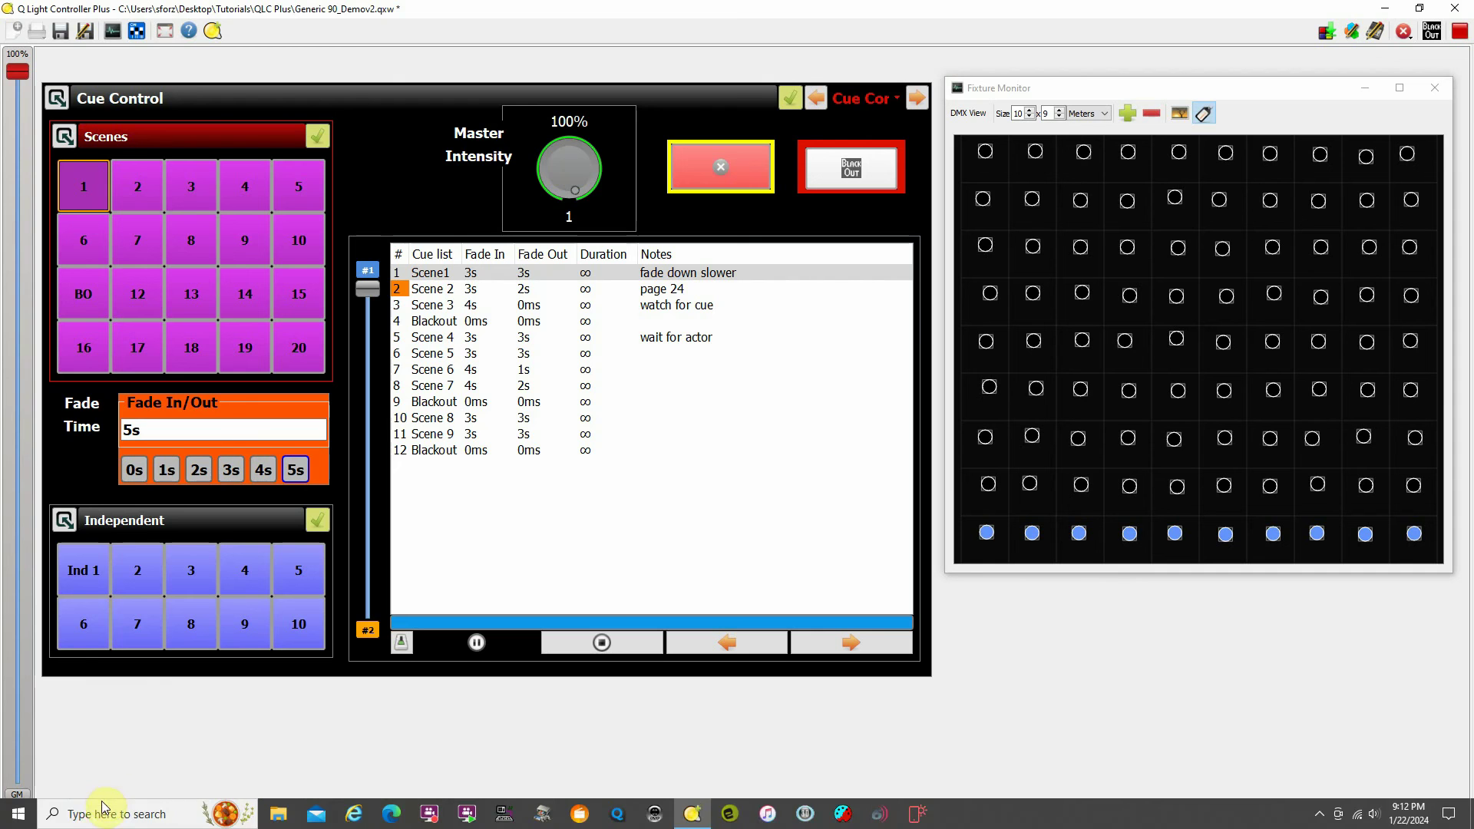